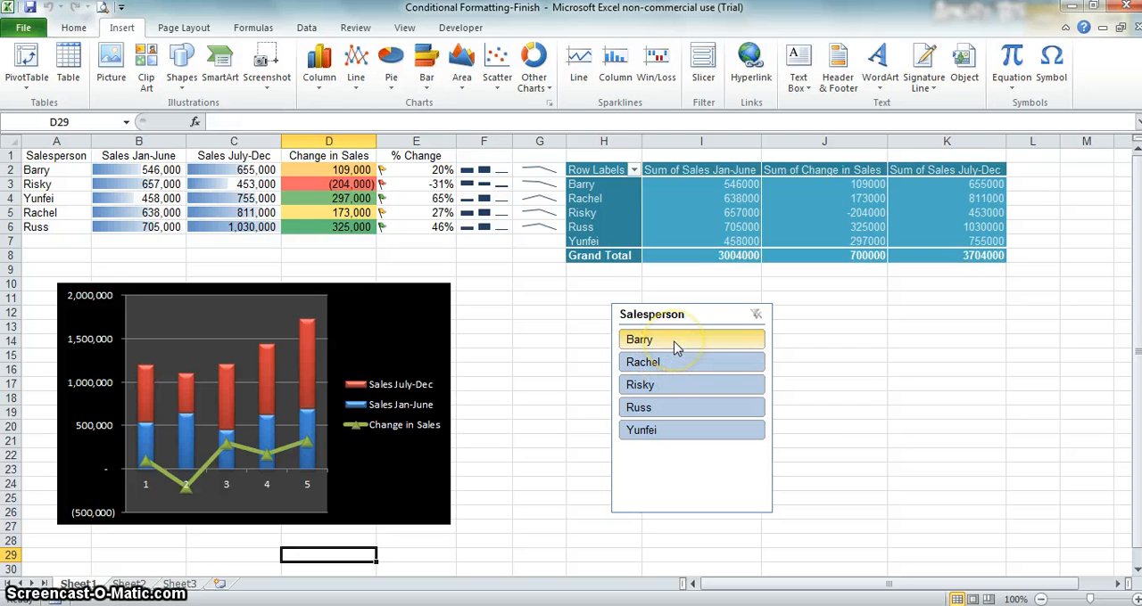
Step: Filter the pivot table with the Salesperson slicer to the first listed salesperson, switching the filter to the third one
left_click(675, 347)
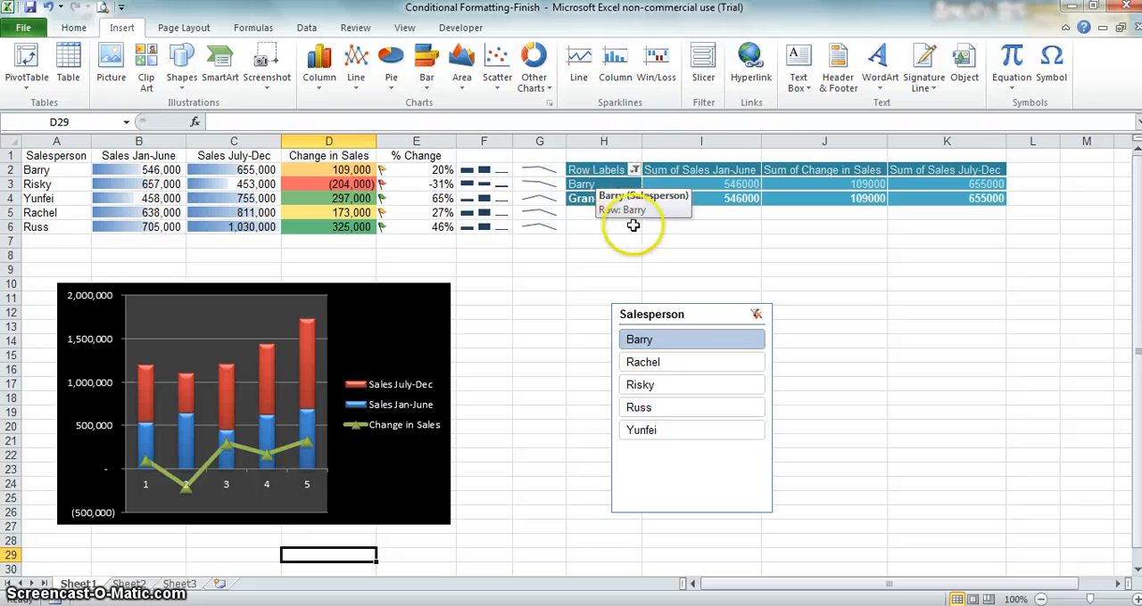
left_click(682, 393, "ctrl")
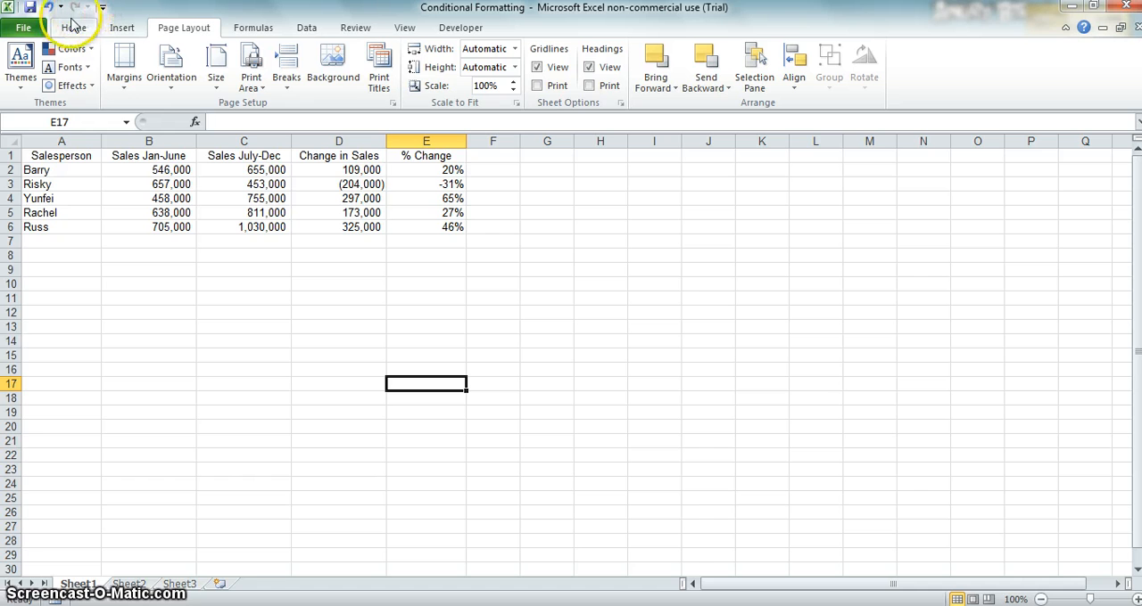
Step: Add the Print Preview and Print command and the Quick Print command to the Quick Access Toolbar
left_click(26, 28)
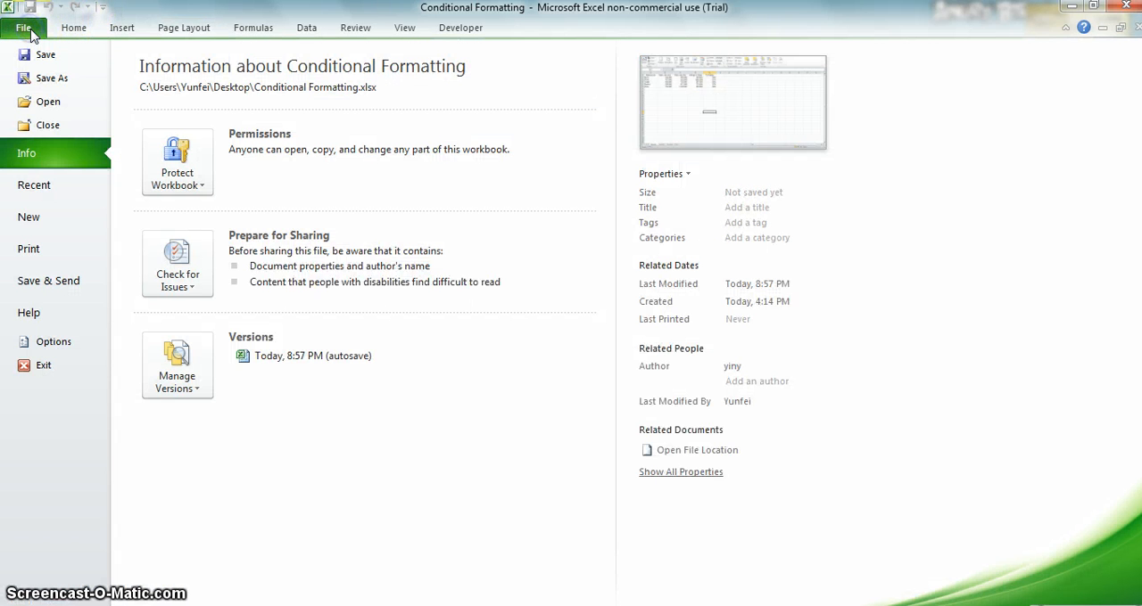
left_click(37, 344)
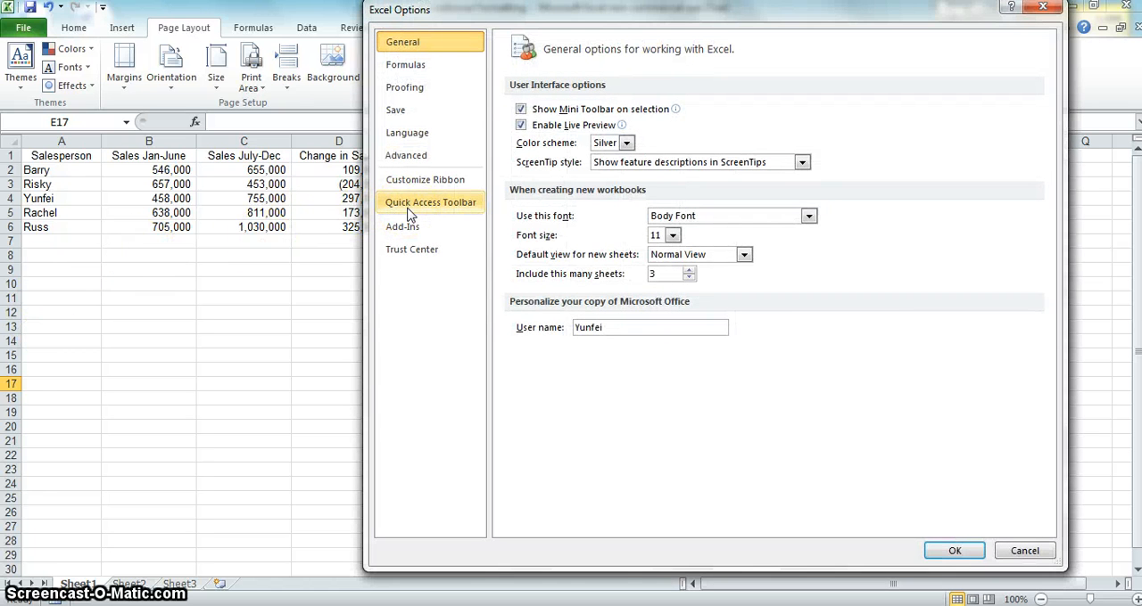
left_click(409, 210)
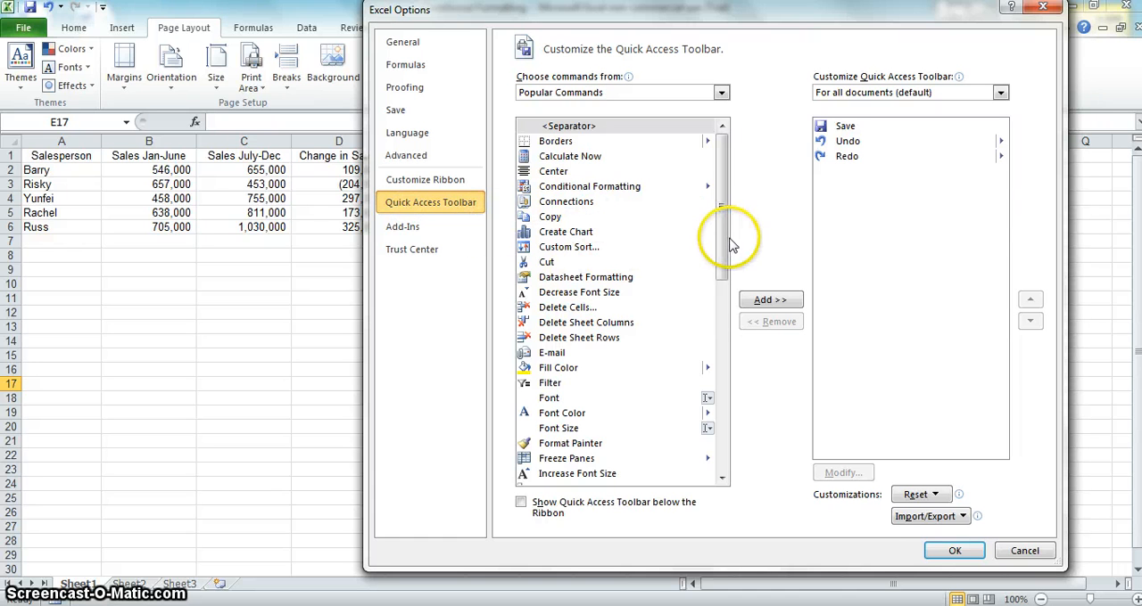
left_click_drag(721, 243, 721, 434)
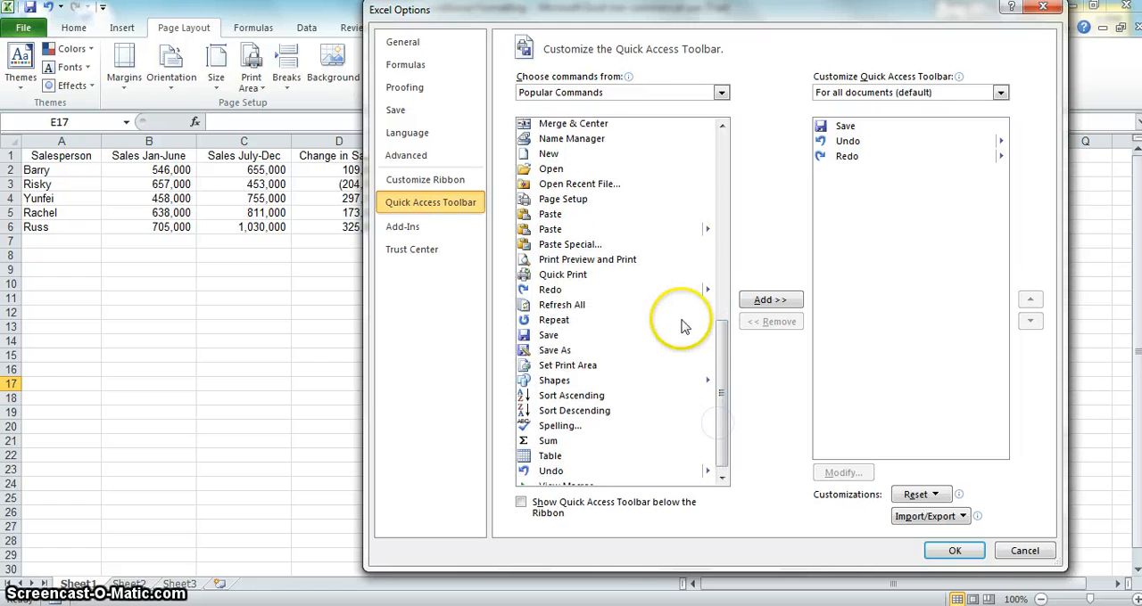
left_click(617, 265)
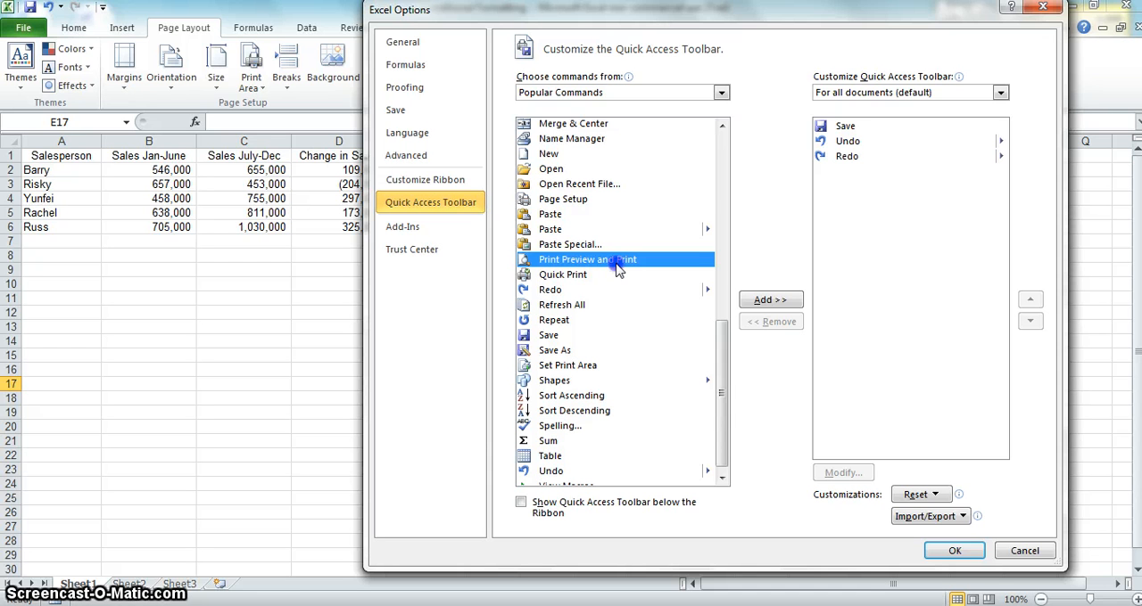
double_click(616, 265)
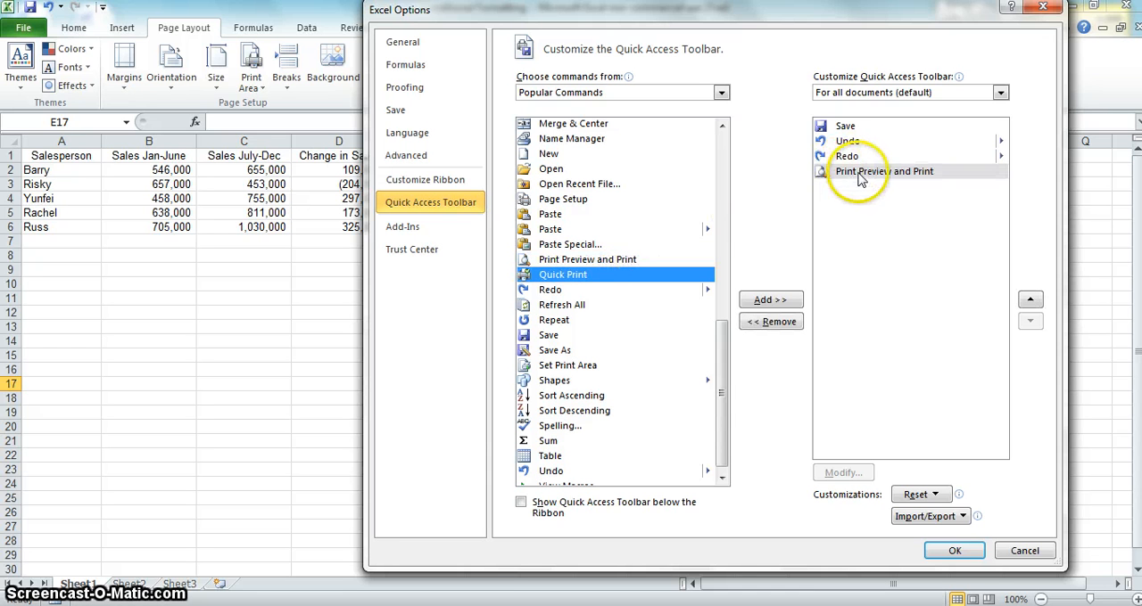
left_click(942, 550)
left_click(943, 553)
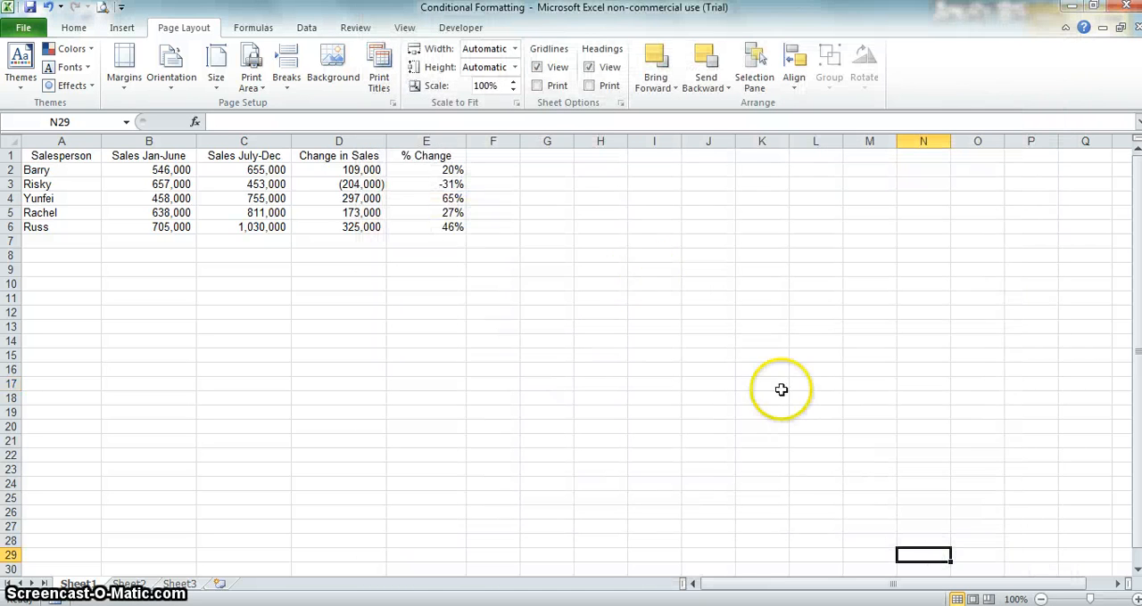
left_click(122, 8)
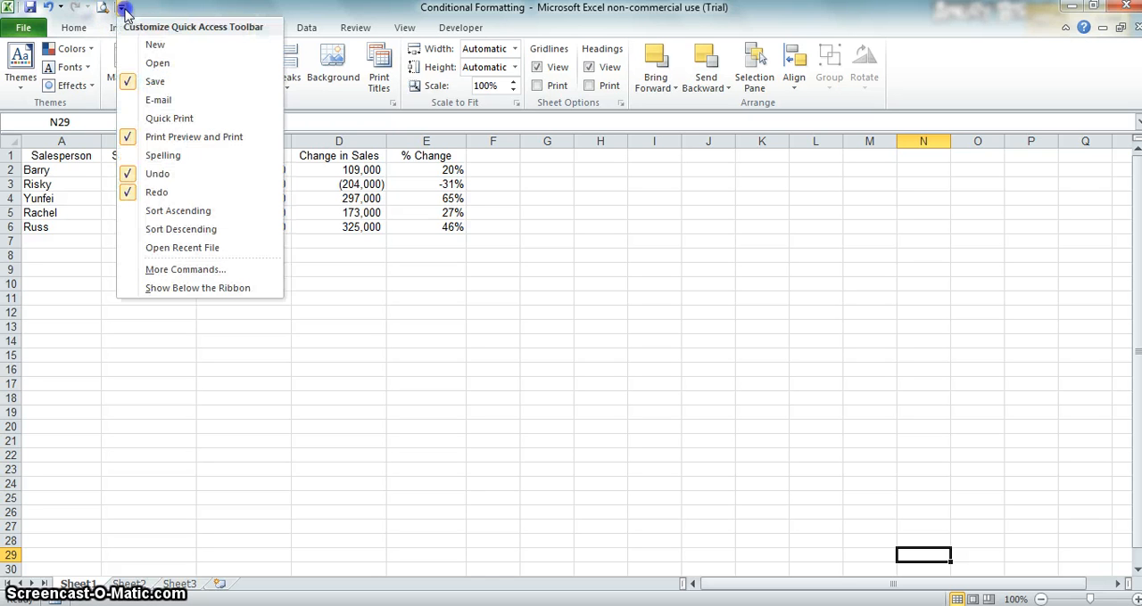
left_click(163, 120)
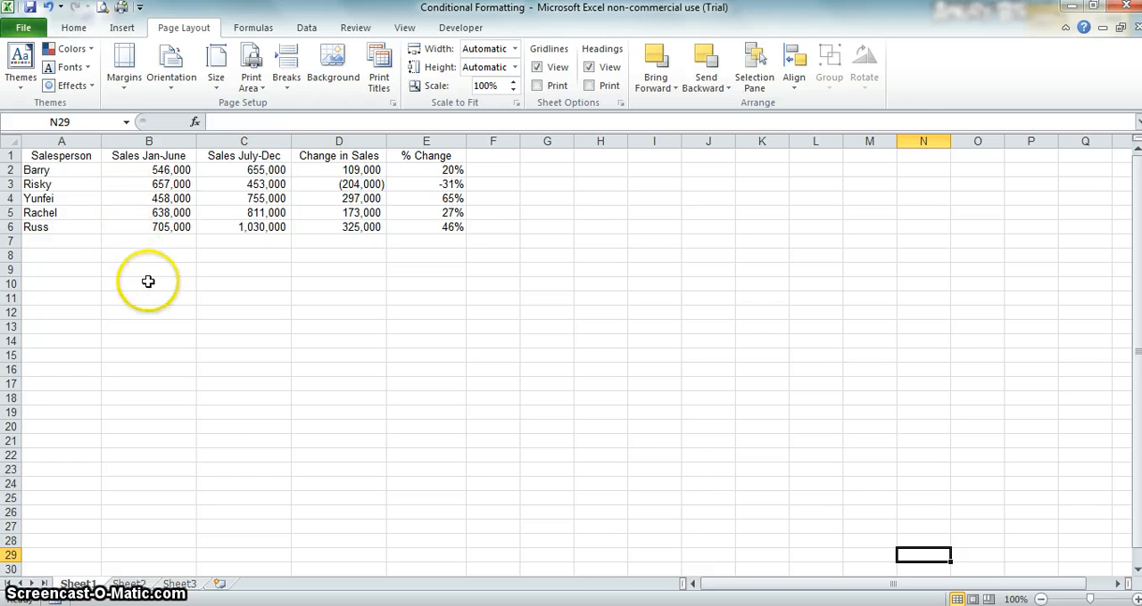
Step: Begin an NPV formula in cell C11 by picking the function from the suggestions for "=n"
left_click(269, 300)
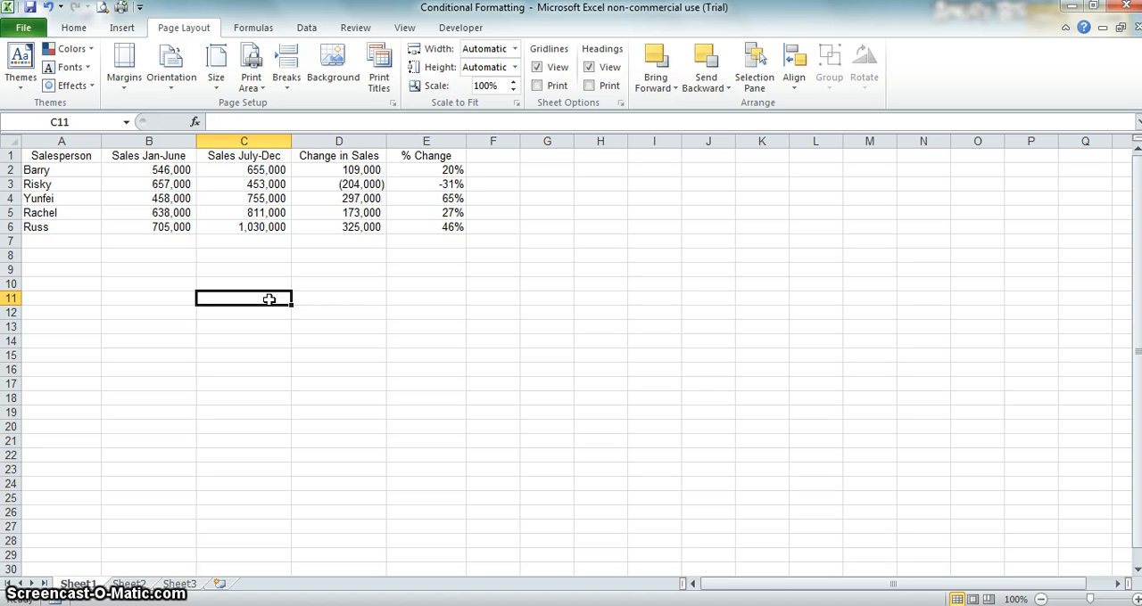
type("=")
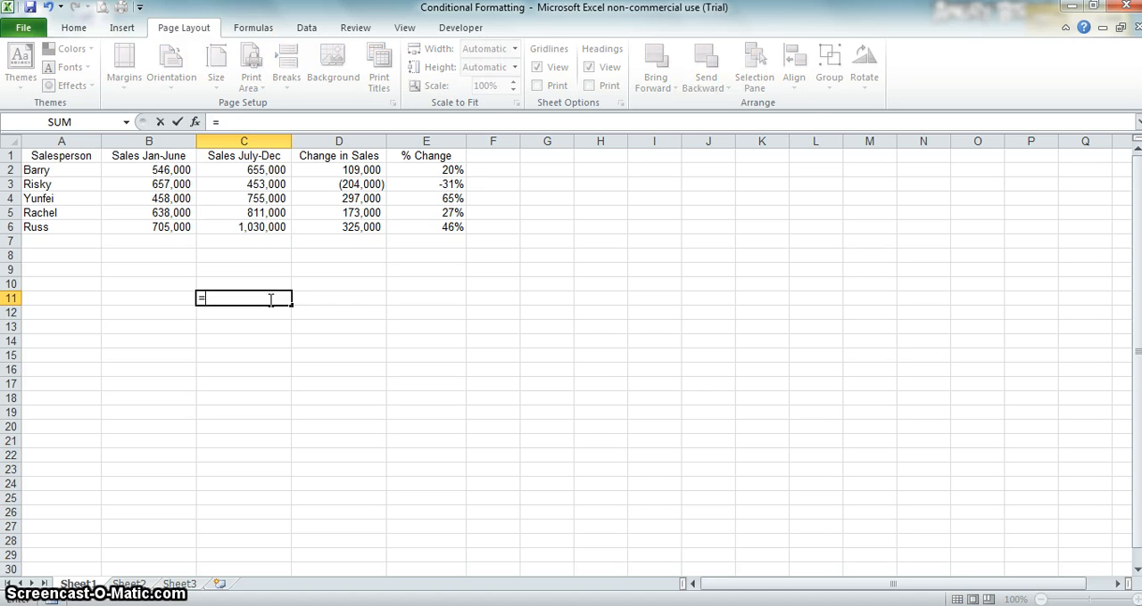
type("n")
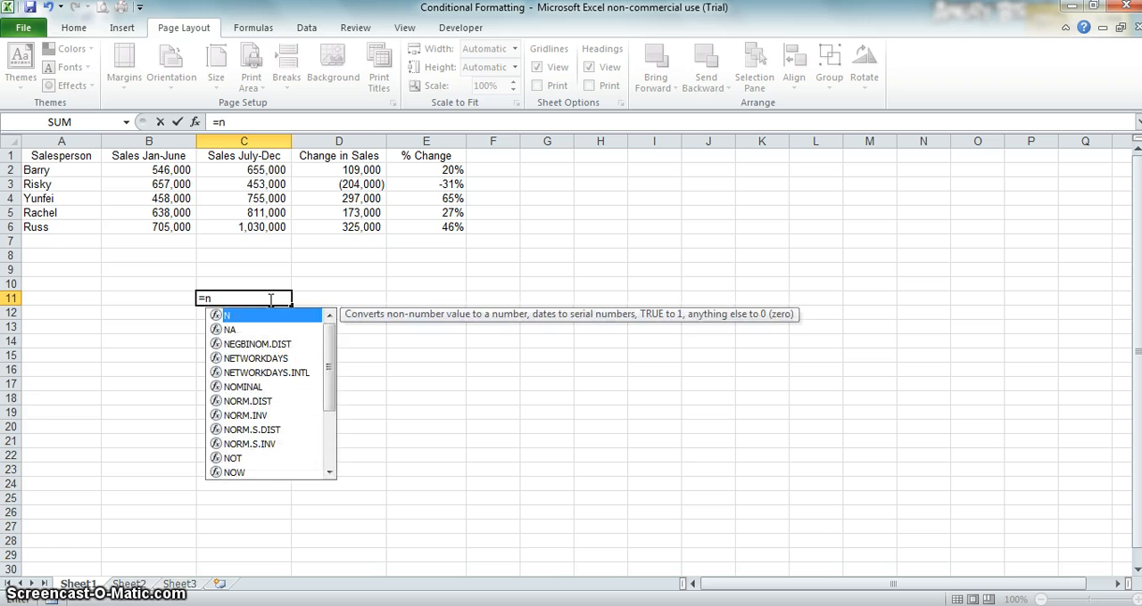
left_click(330, 361)
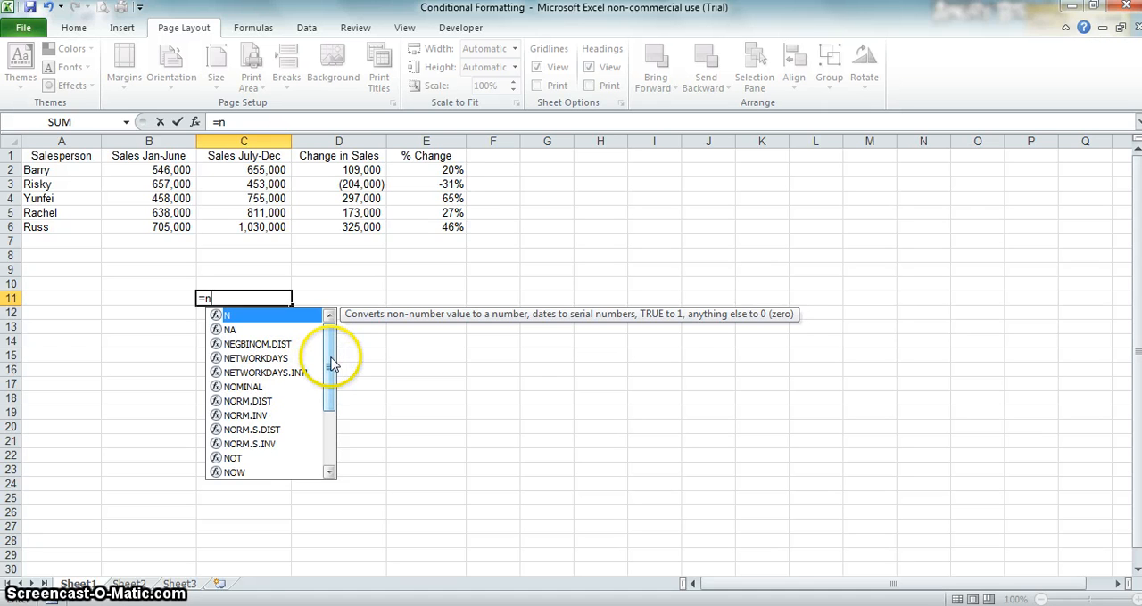
left_click_drag(331, 364, 329, 420)
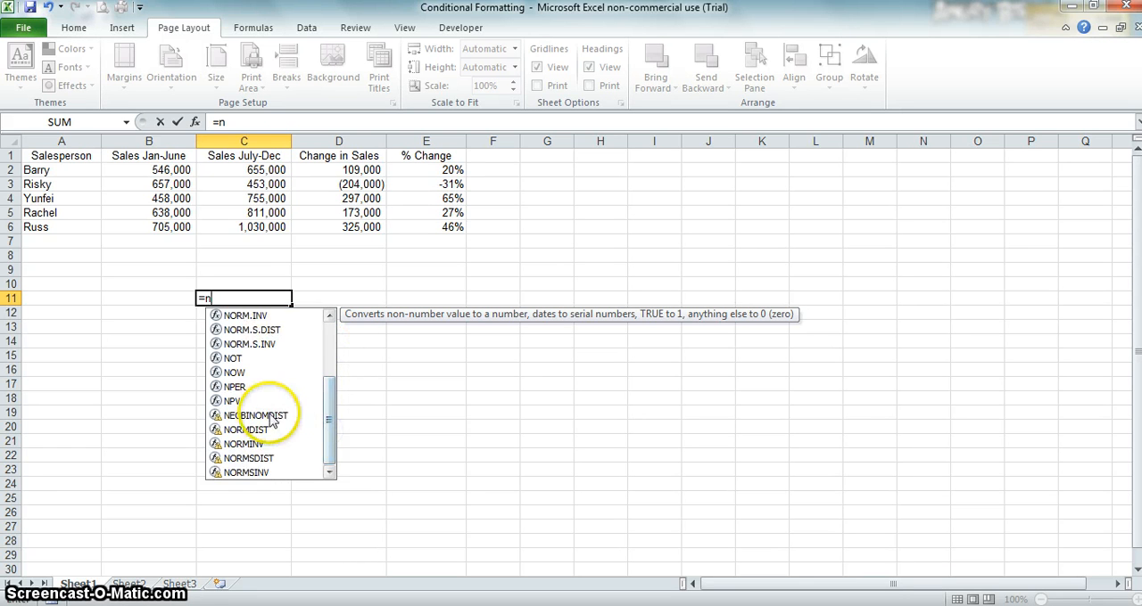
double_click(230, 401)
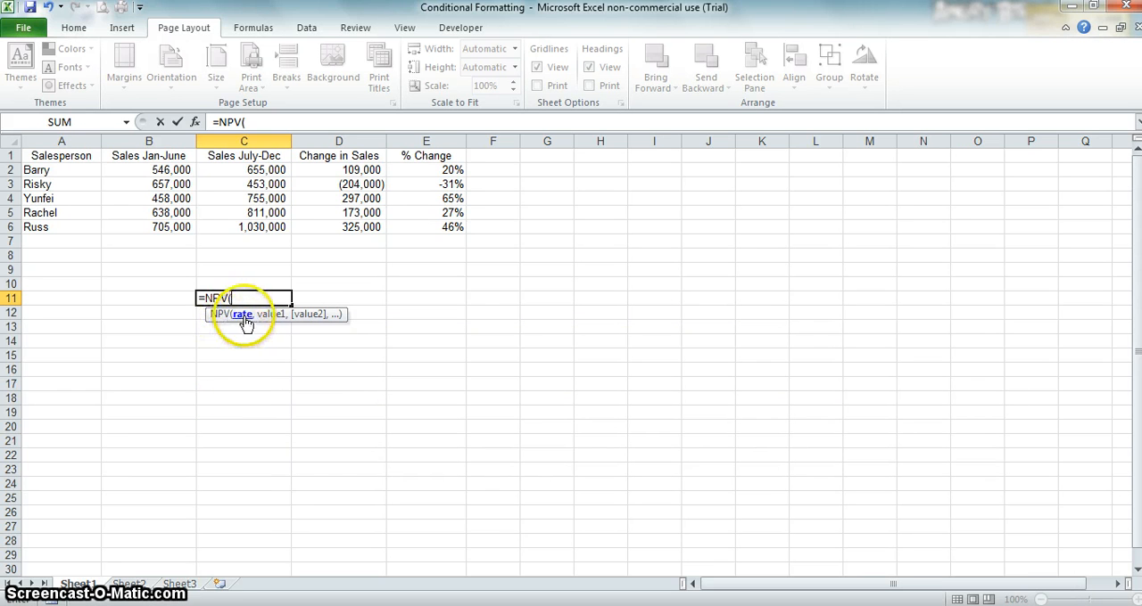
Step: Read the NPV function's help article through to its end, close it and cancel the formula in C11
left_click(224, 324)
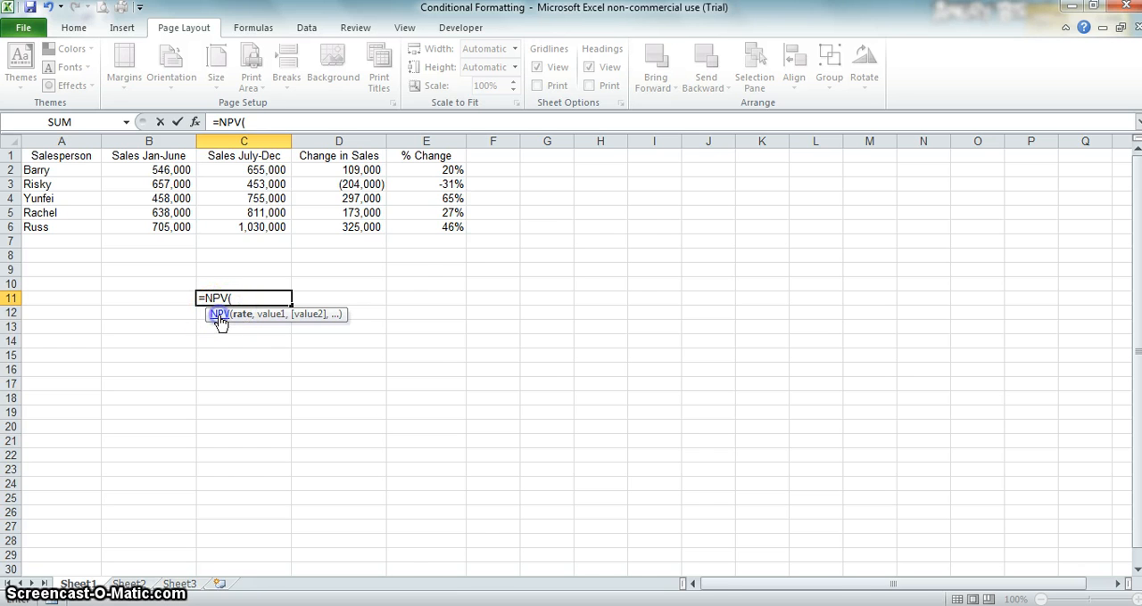
left_click(220, 323)
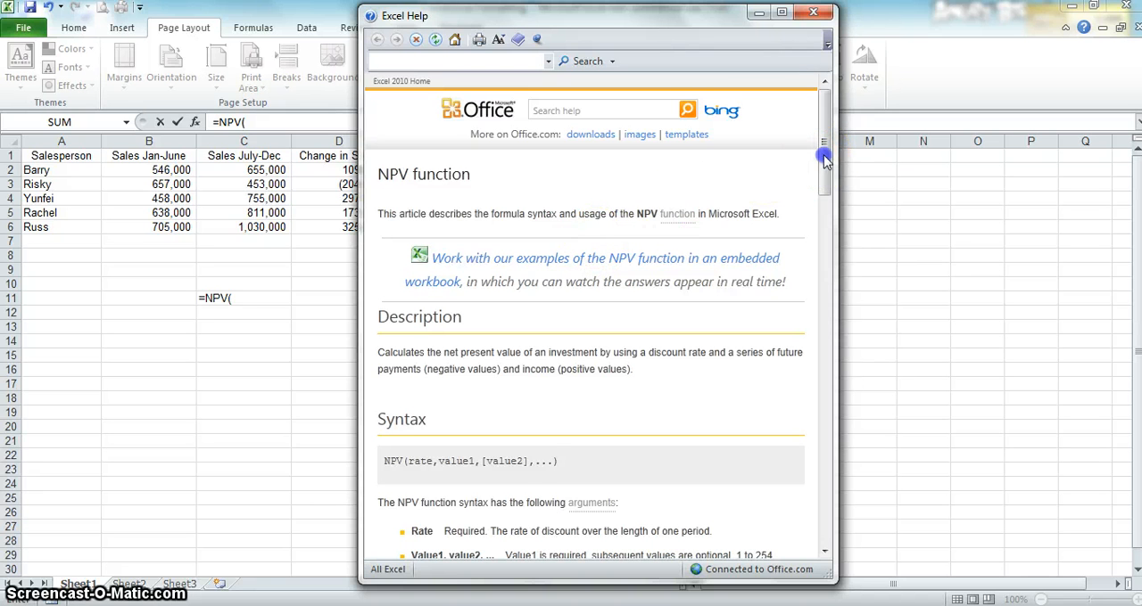
left_click_drag(824, 159, 820, 527)
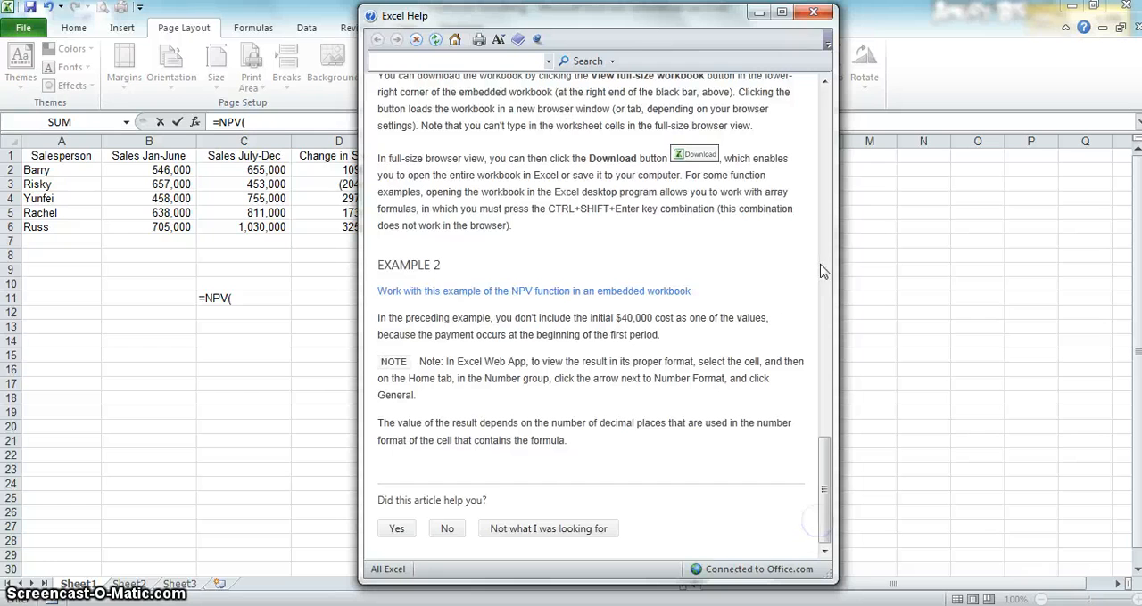
left_click(814, 11)
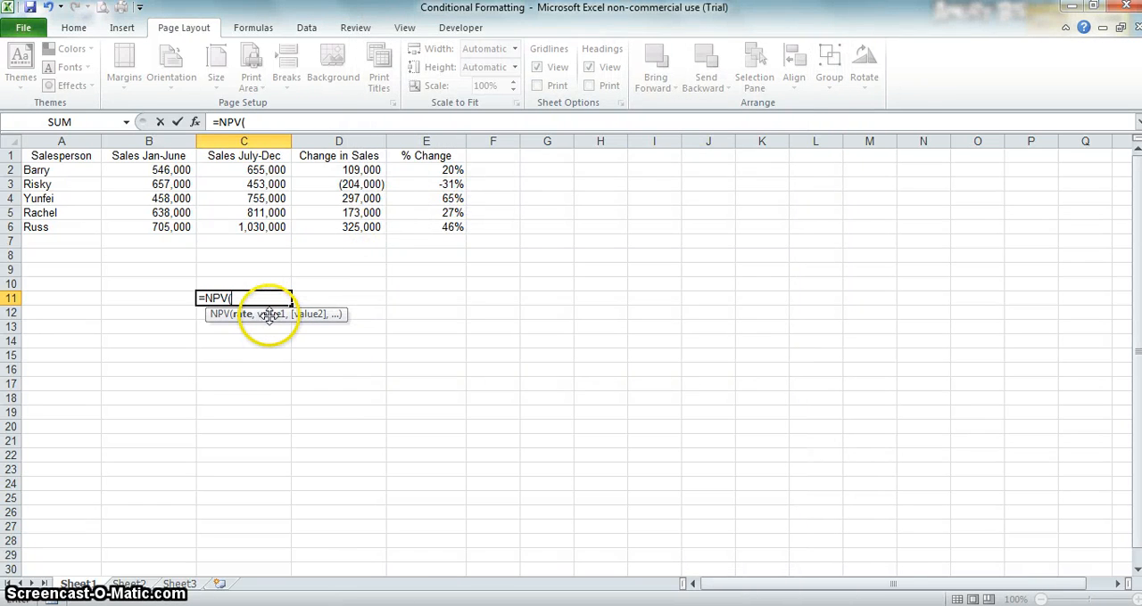
key("Escape")
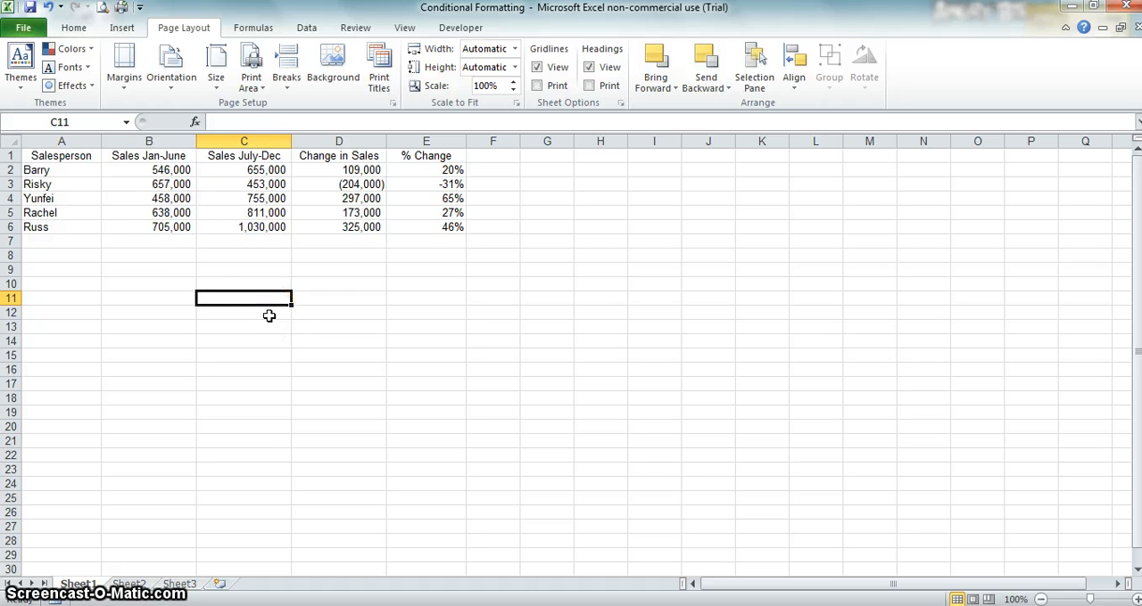
Step: Copy the salesperson names and Sales January-June values in A2:B6 and paste them at A7 and again at A12
left_click(81, 170)
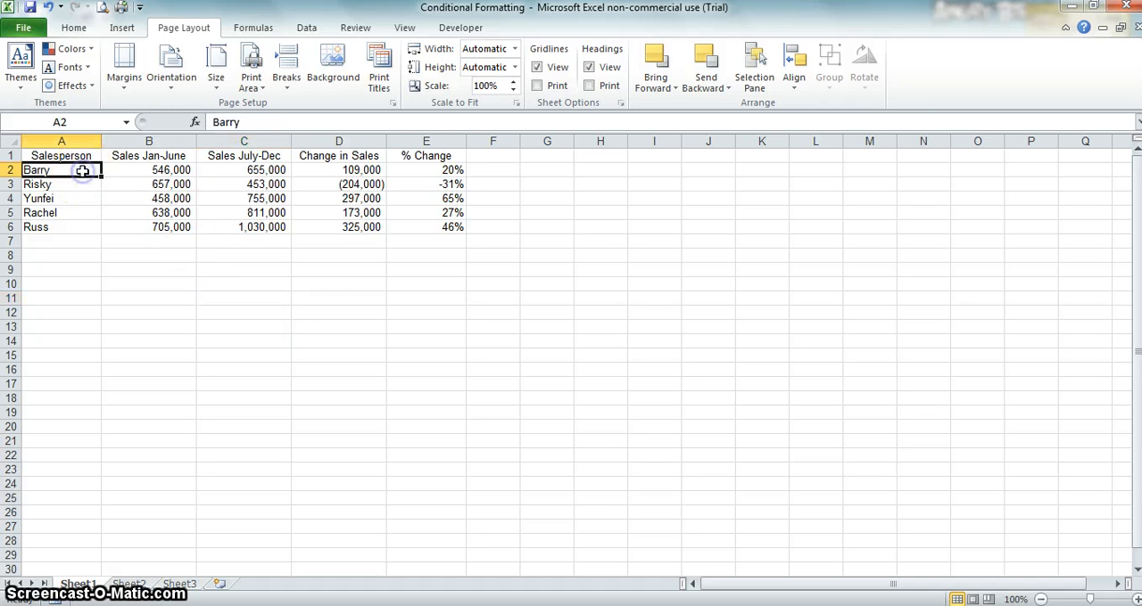
key("shift+Right")
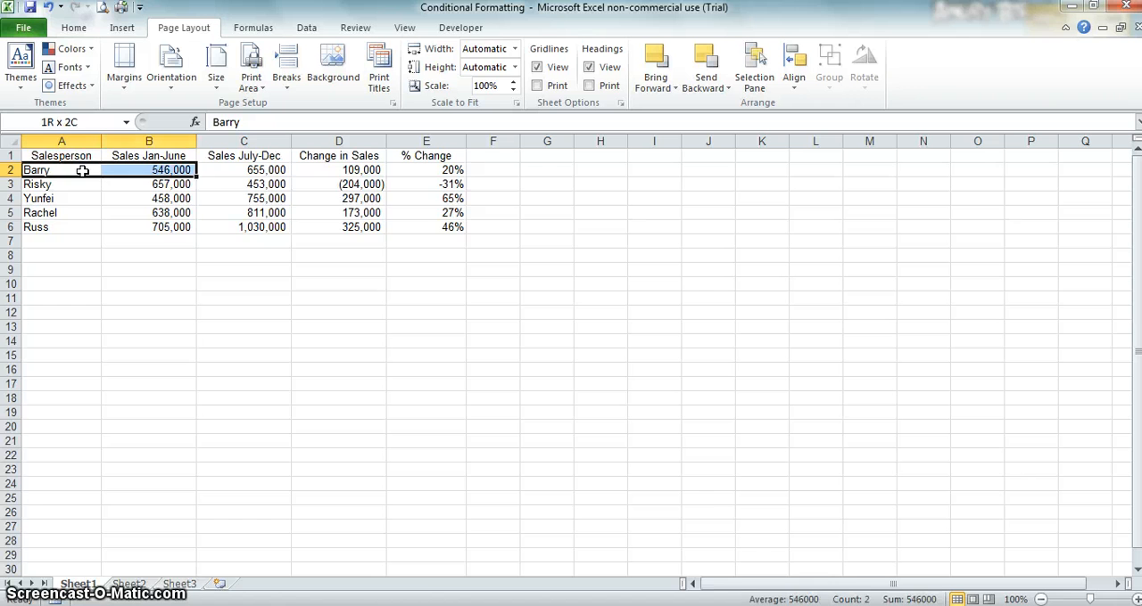
key("shift+Down")
key("shift+Down")
key("shift+Down")
key("shift+Down")
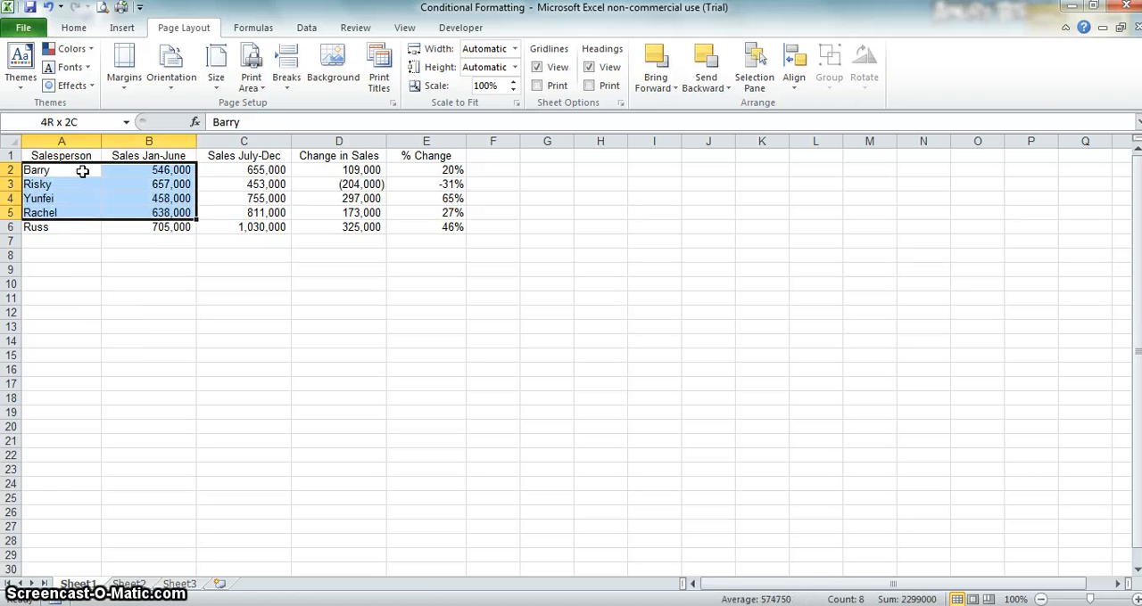
key("ctrl+c")
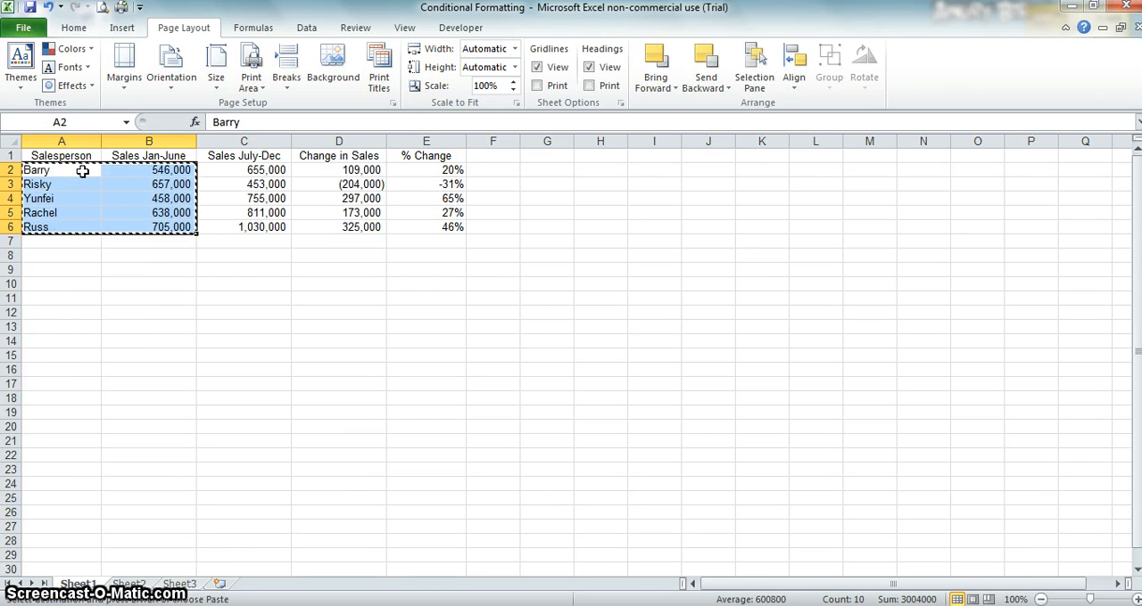
left_click(67, 239)
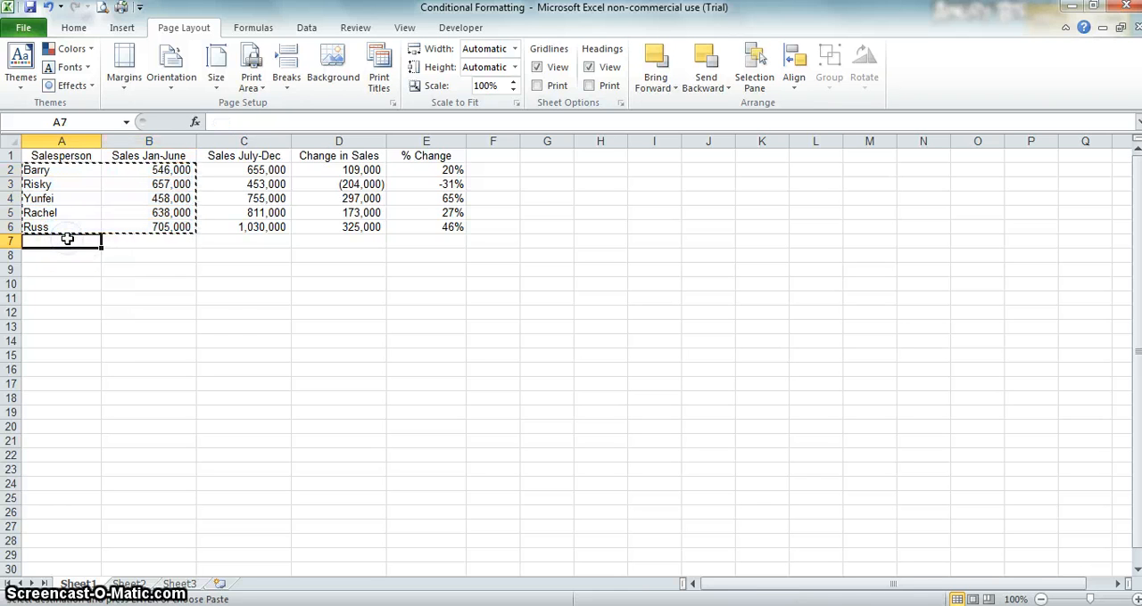
key("ctrl+v")
left_click(59, 314)
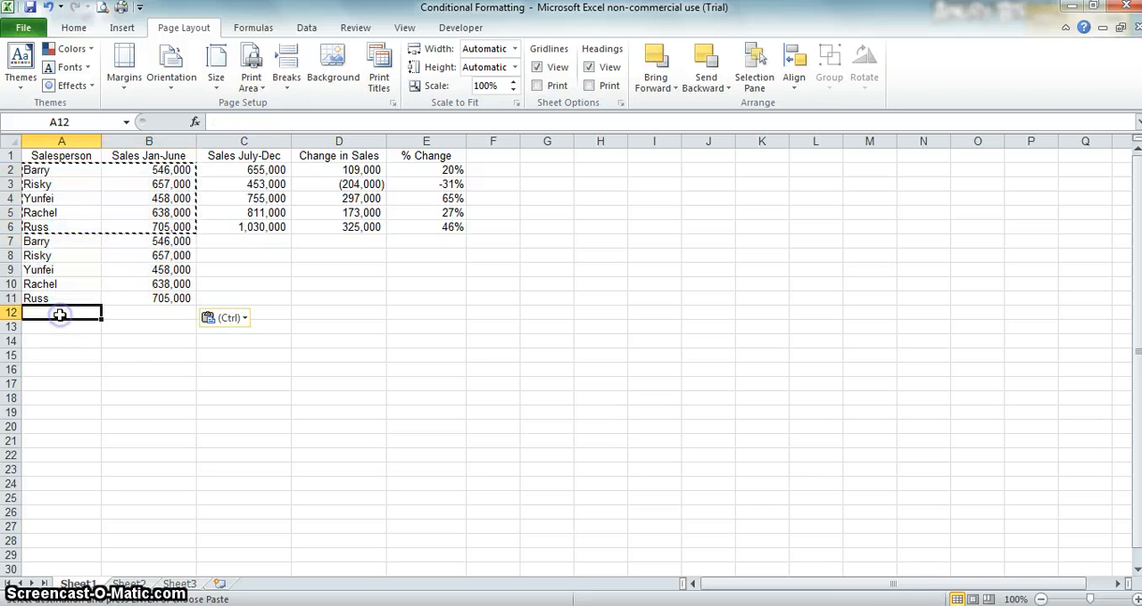
key("ctrl+v")
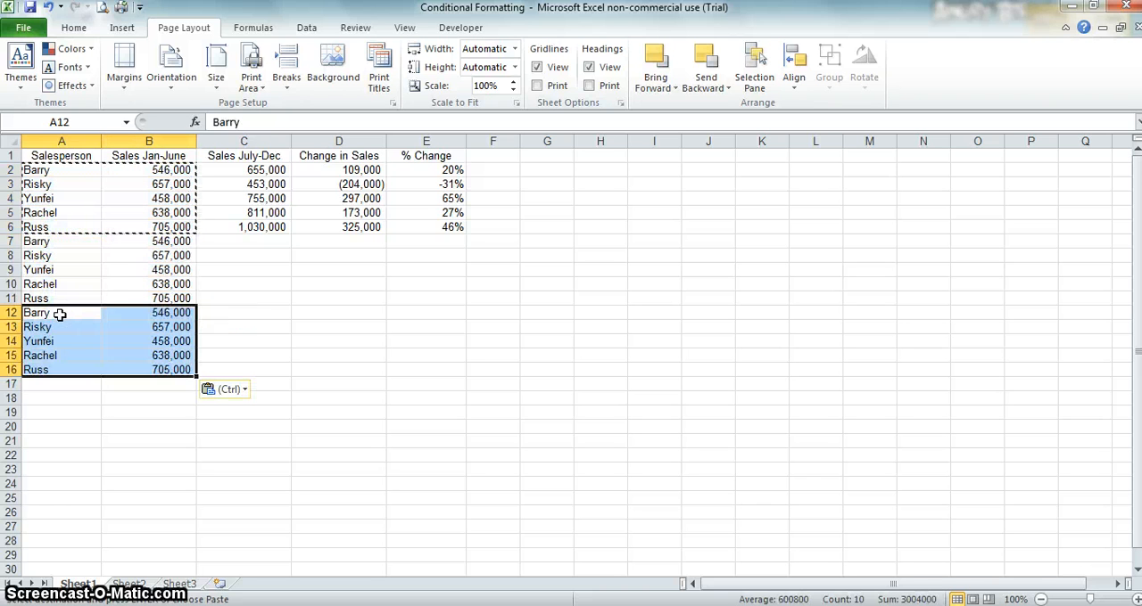
Step: Copy the Sales July-Dec values in C2:C6 over the pasted values in B7:B11
left_click(257, 171)
key("shift+Down")
key("shift+Down")
key("shift+Down")
key("shift+Down")
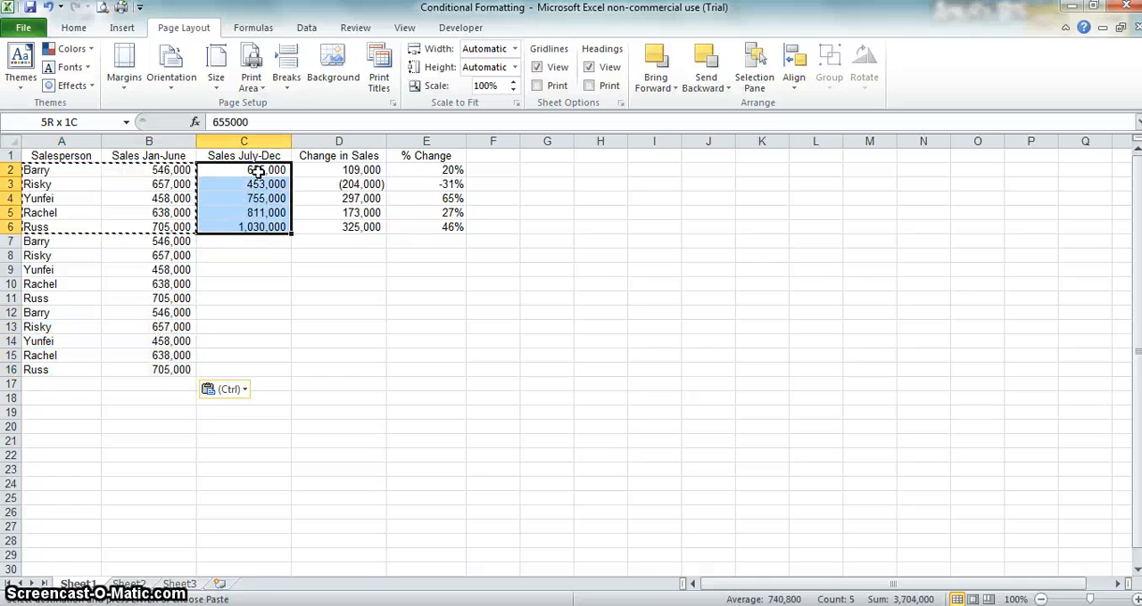
left_click(175, 242)
key("ctrl+v")
key("Escape")
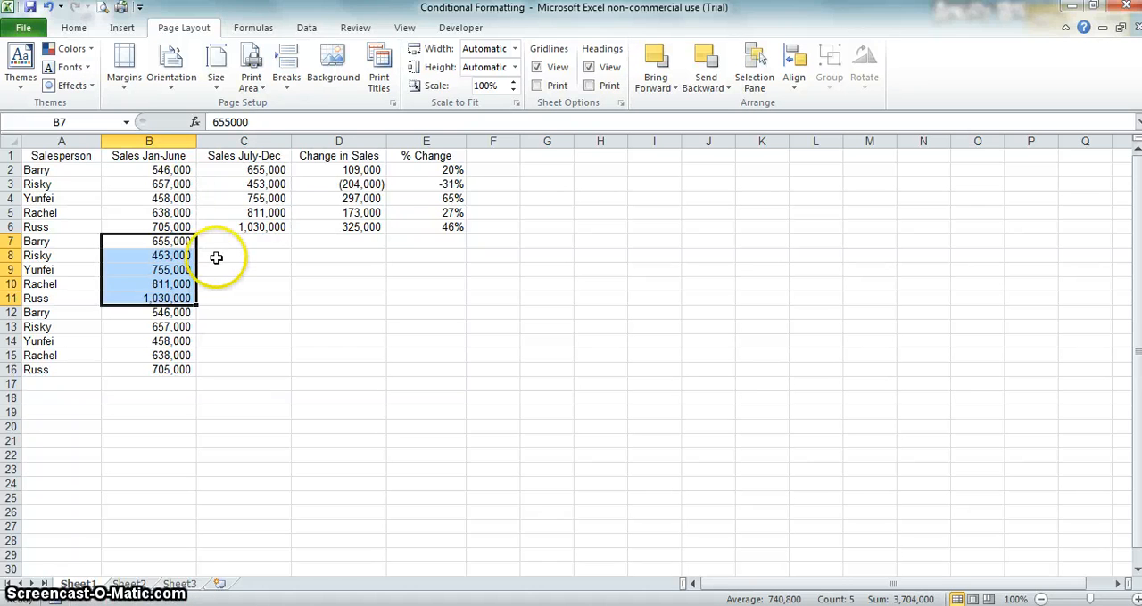
Step: Remove duplicate rows from the sales table, comparing only the Salesperson and Sales Jan-June columns
left_click(81, 169)
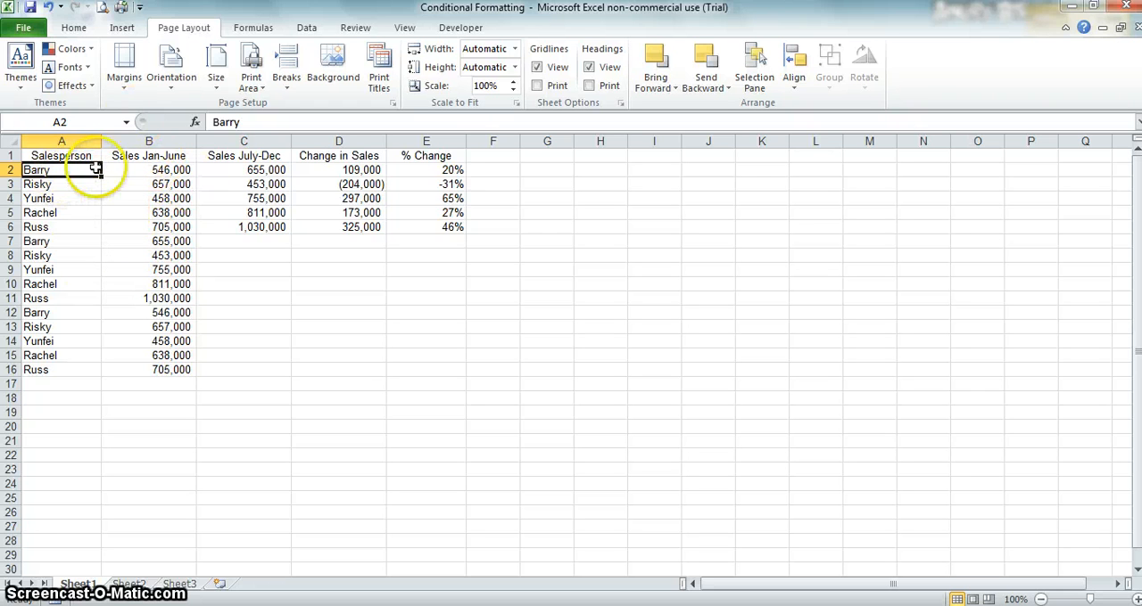
left_click(303, 27)
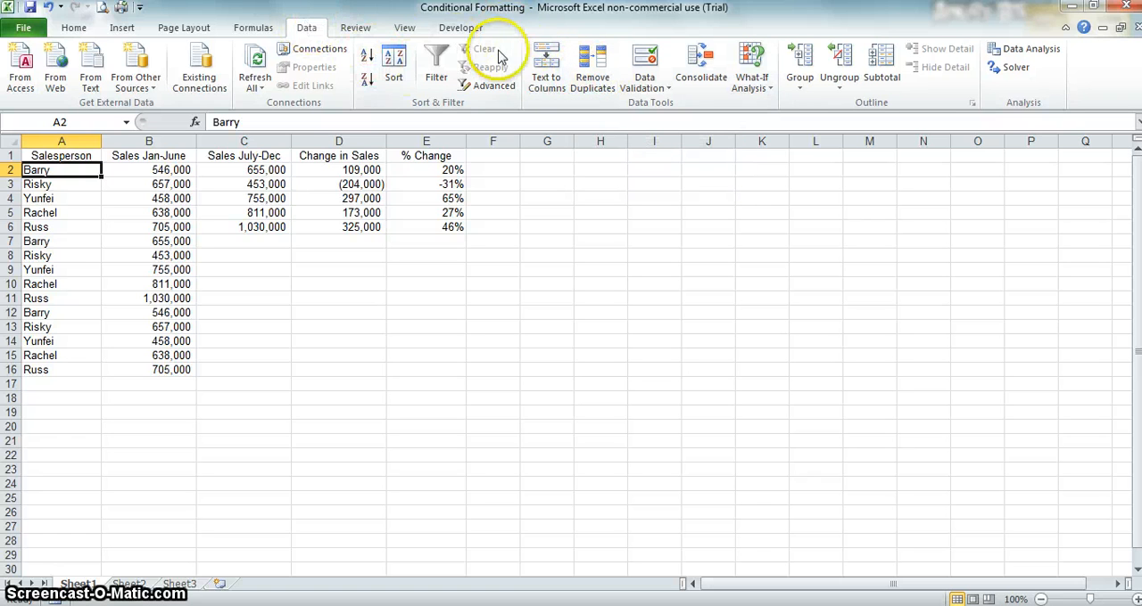
left_click(593, 72)
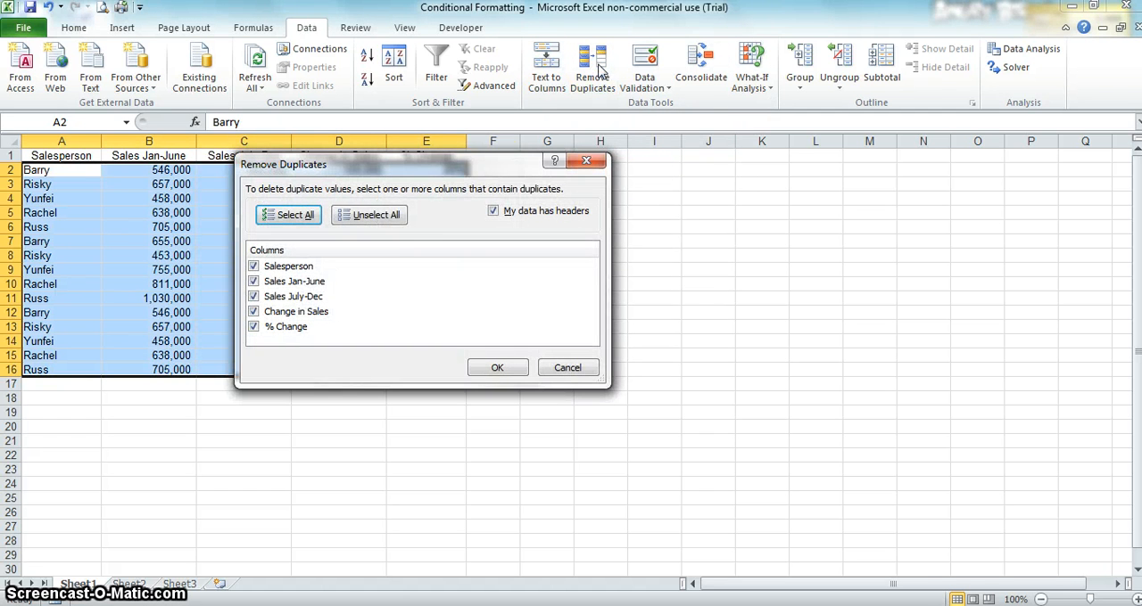
left_click(254, 297)
left_click(254, 312)
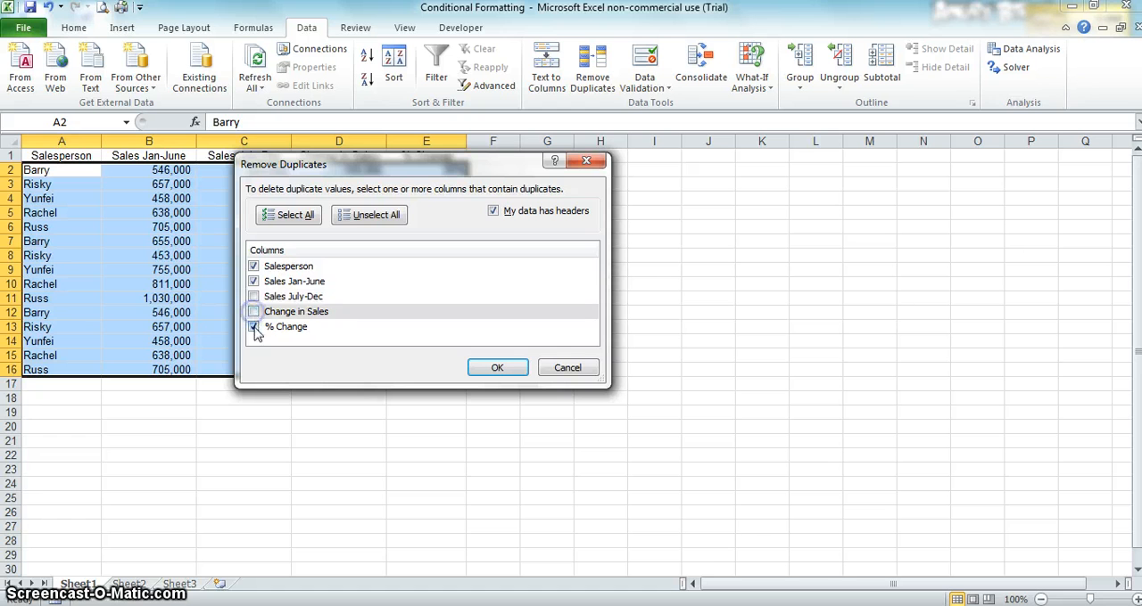
left_click(255, 327)
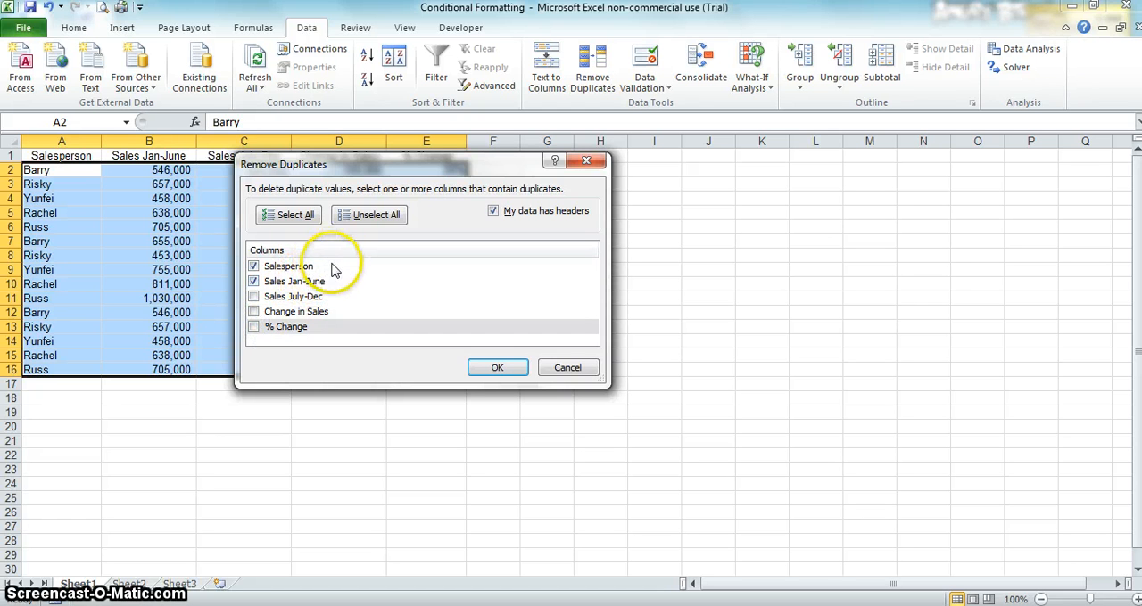
left_click(486, 371)
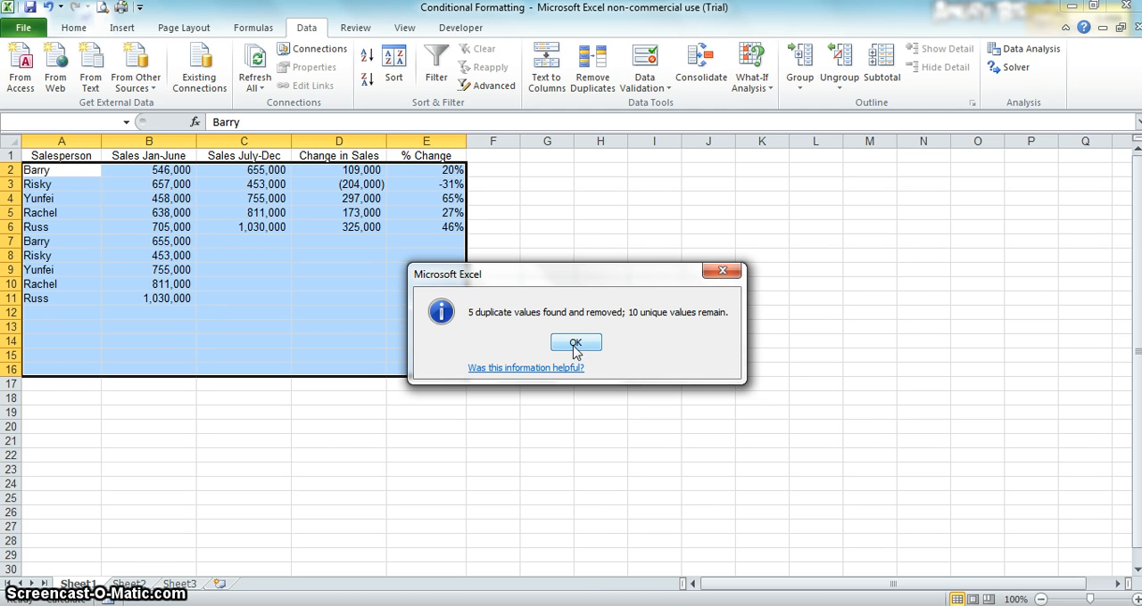
left_click(574, 343)
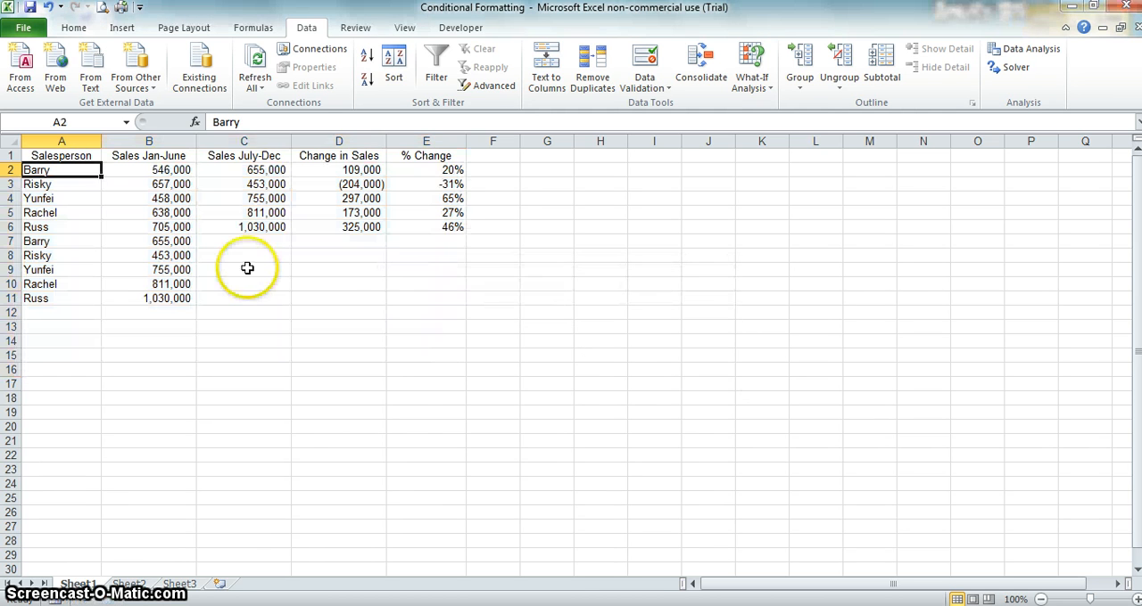
Step: Clear the leftover pasted salesperson names and sales values in A7:B11
left_click(194, 255)
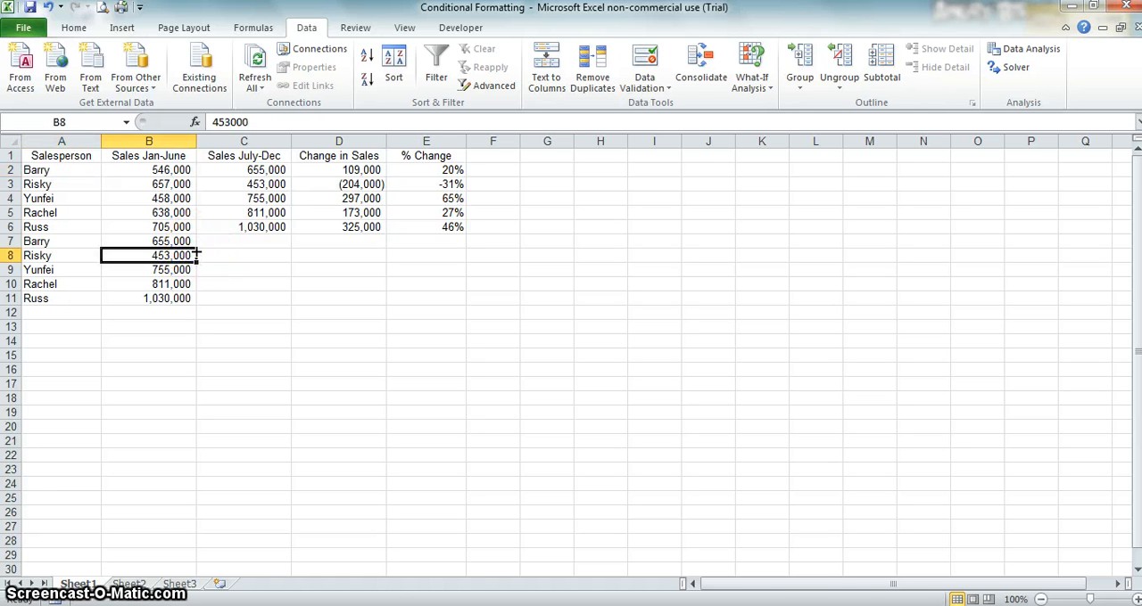
key("shift+Down")
key("shift+Down")
key("shift+Down")
key("shift+Left")
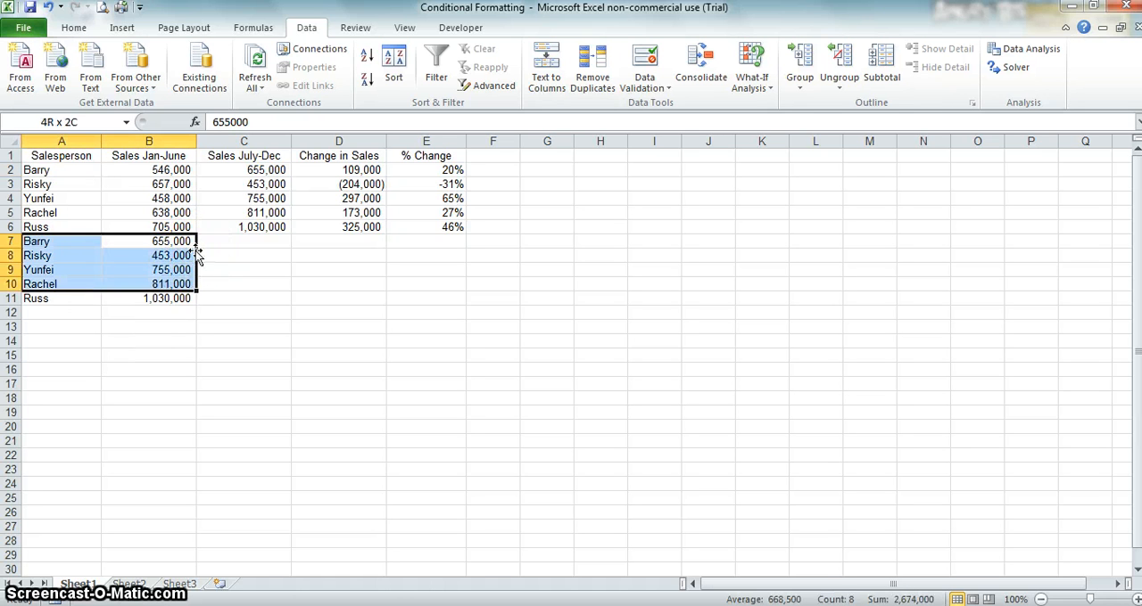
key("shift+Down")
key("Delete")
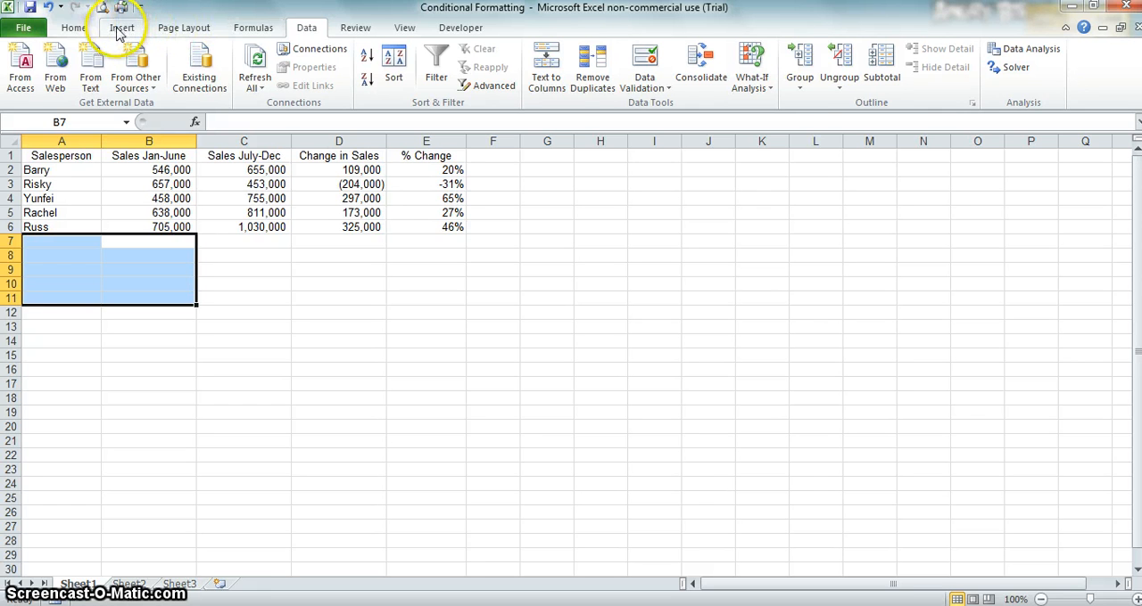
Step: Insert a 2-D stacked column chart from the headers and values in B1:D6
left_click(74, 29)
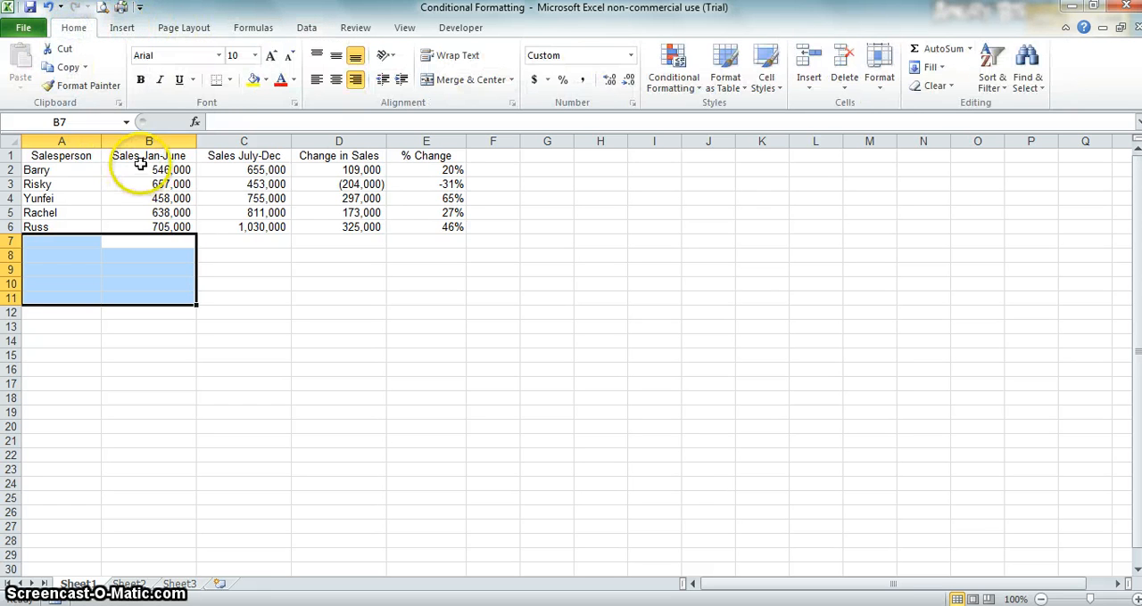
left_click(140, 156)
key("shift+Down")
key("shift+Down")
key("shift+Down")
key("shift+Down")
key("shift+Down")
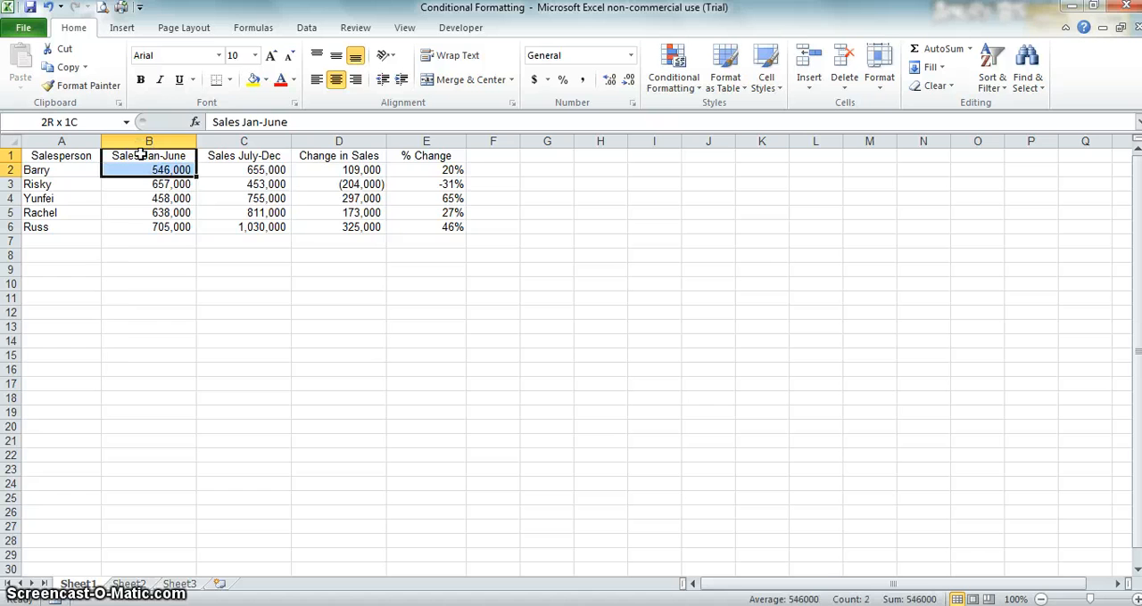
key("shift+Right")
key("shift+Right")
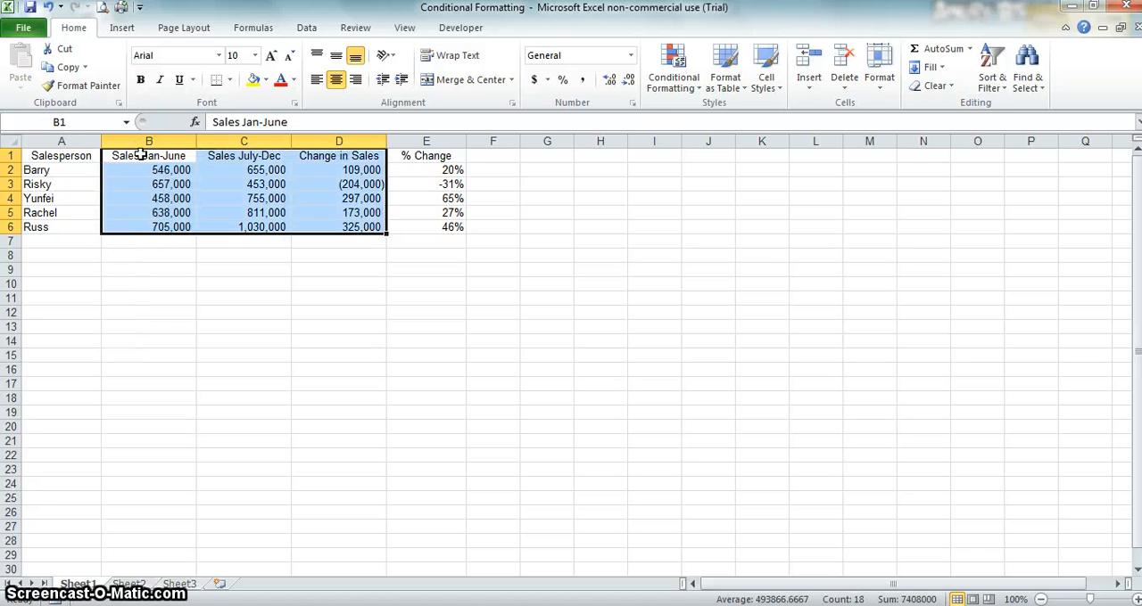
left_click(125, 28)
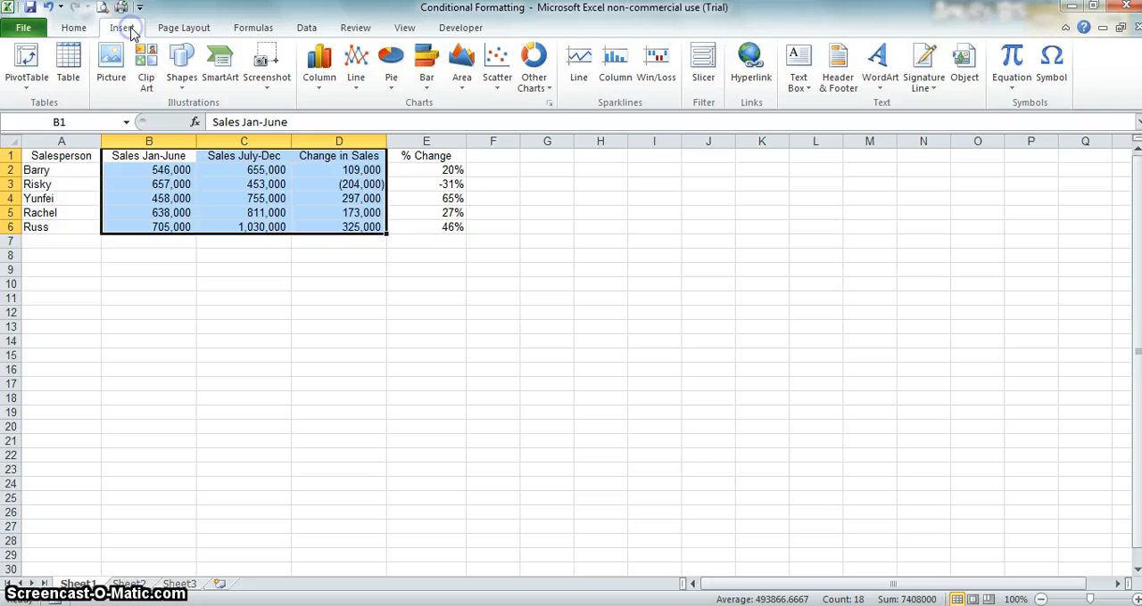
left_click(314, 87)
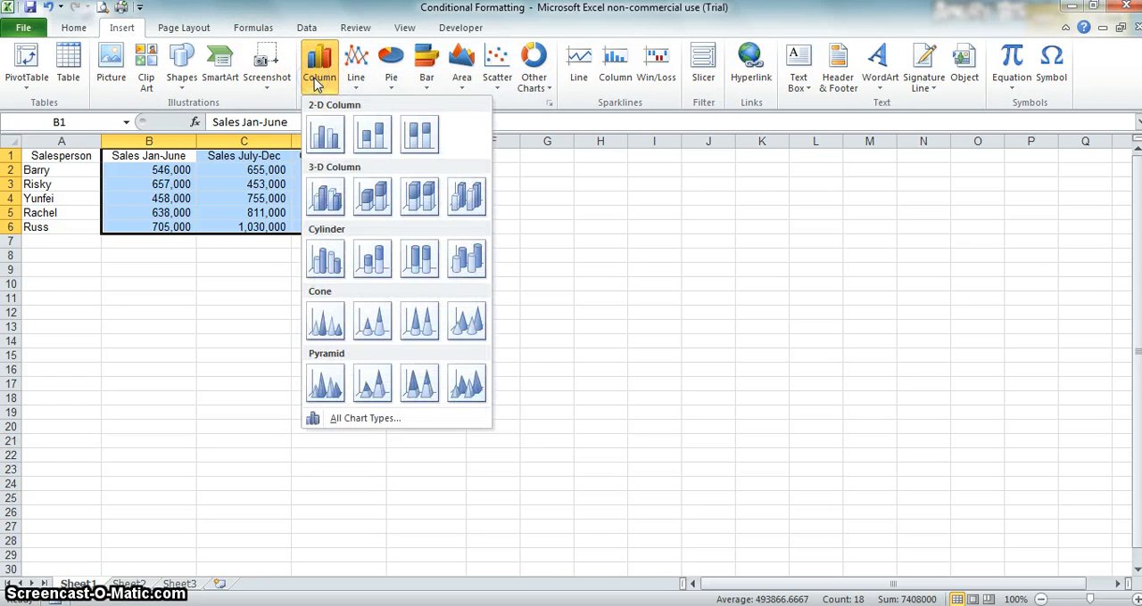
left_click(378, 136)
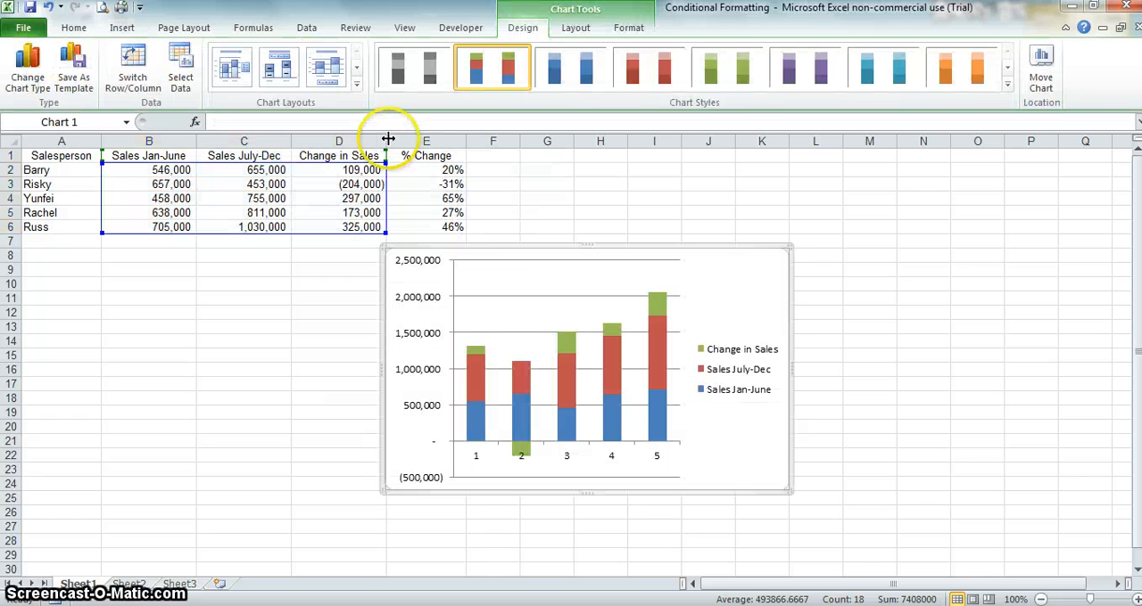
Step: Move the chart beneath the sales table, around rows 10 to 27, and apply the multicoloured chart style with a black background
left_click_drag(508, 247, 219, 285)
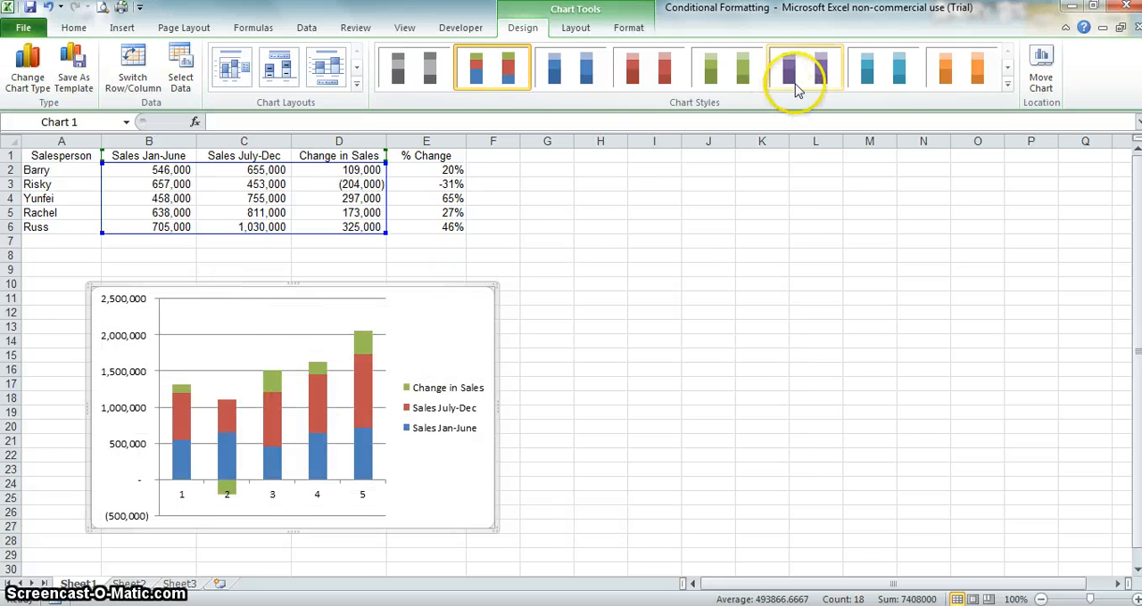
left_click(1006, 89)
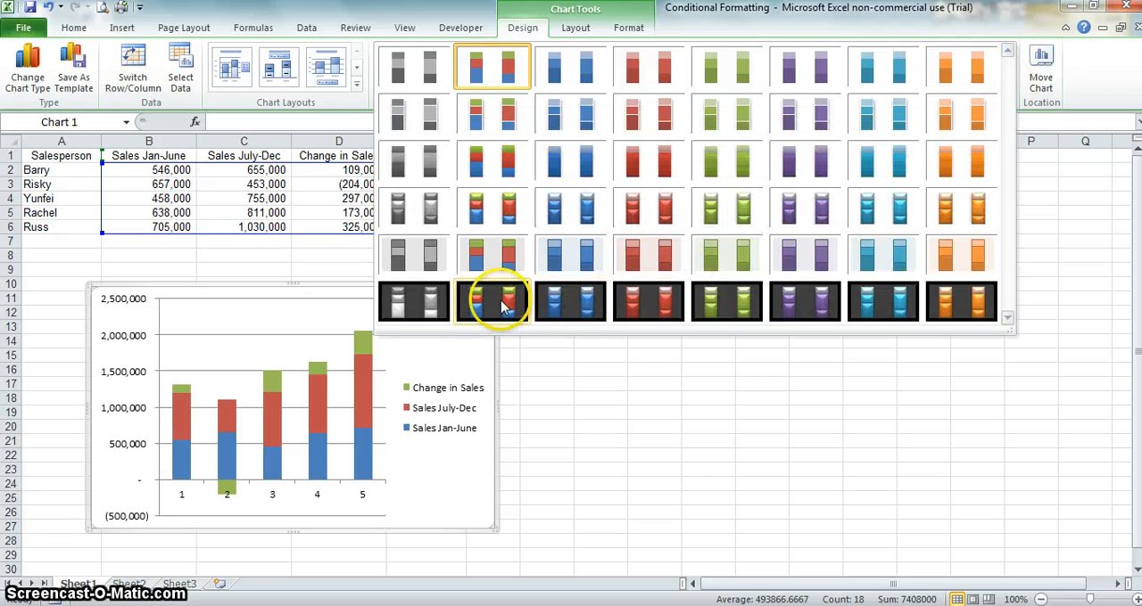
left_click(516, 303)
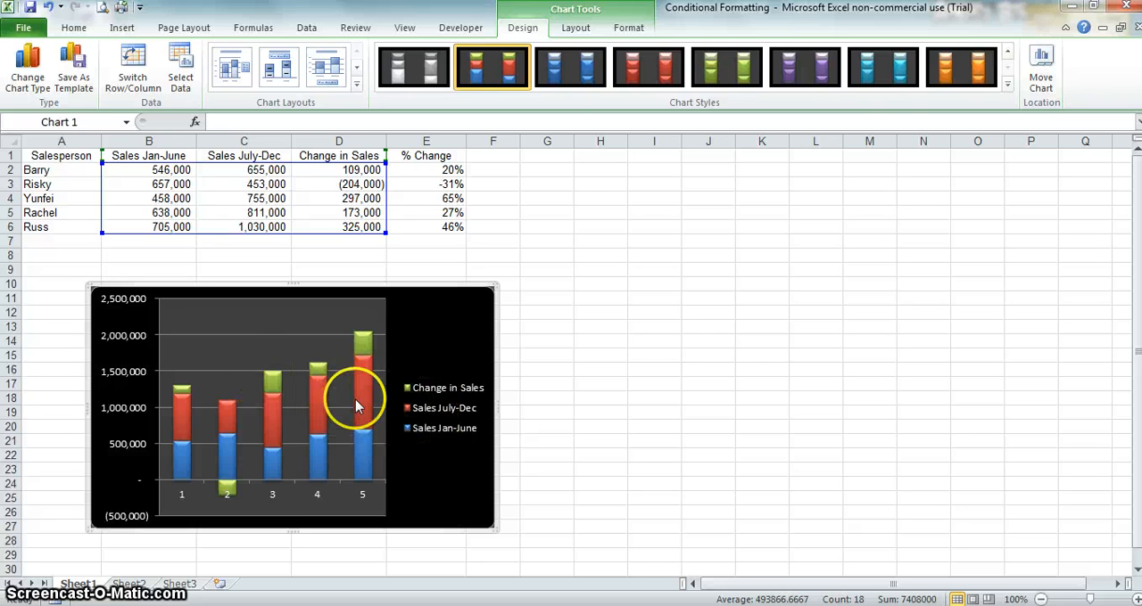
Step: Change only the Change in Sales series of the chart to the Line with Markers chart type
mouse_move(272, 393)
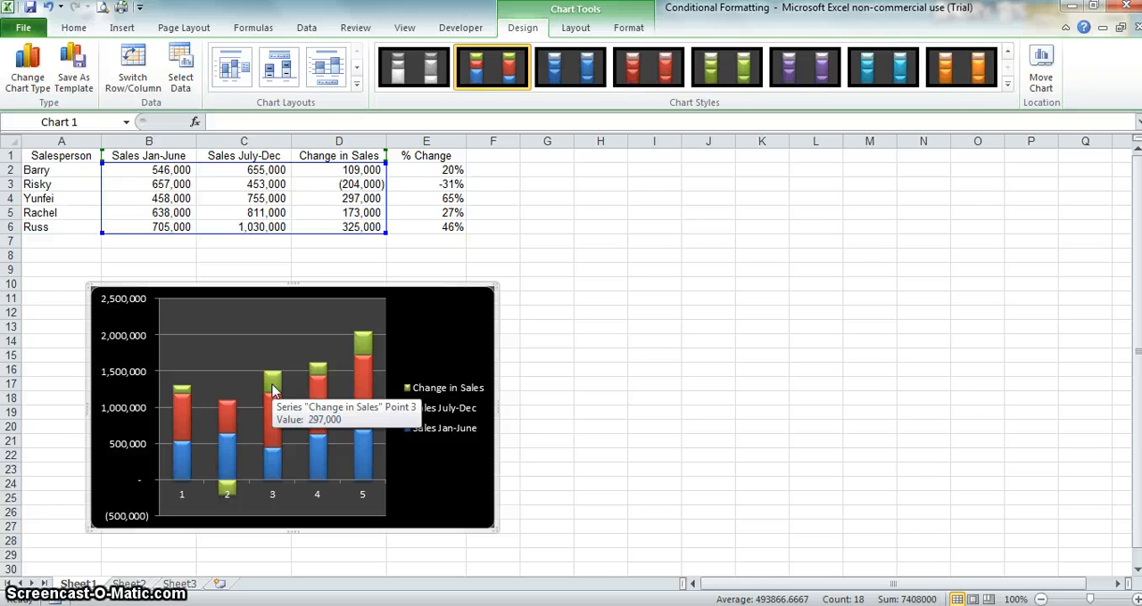
left_click(272, 390)
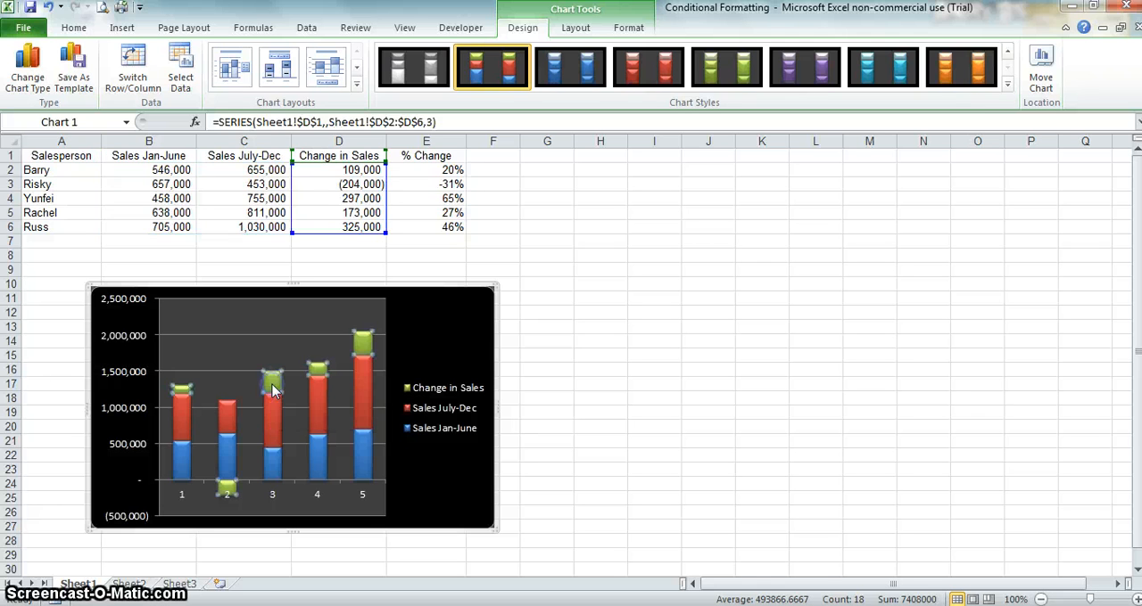
left_click(269, 386)
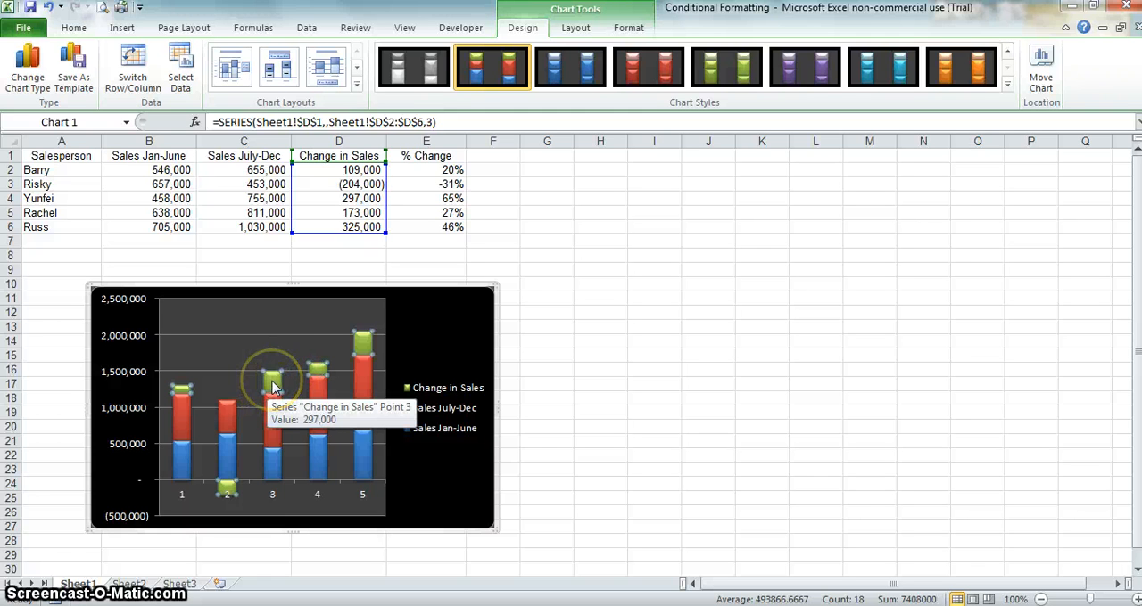
left_click(272, 387)
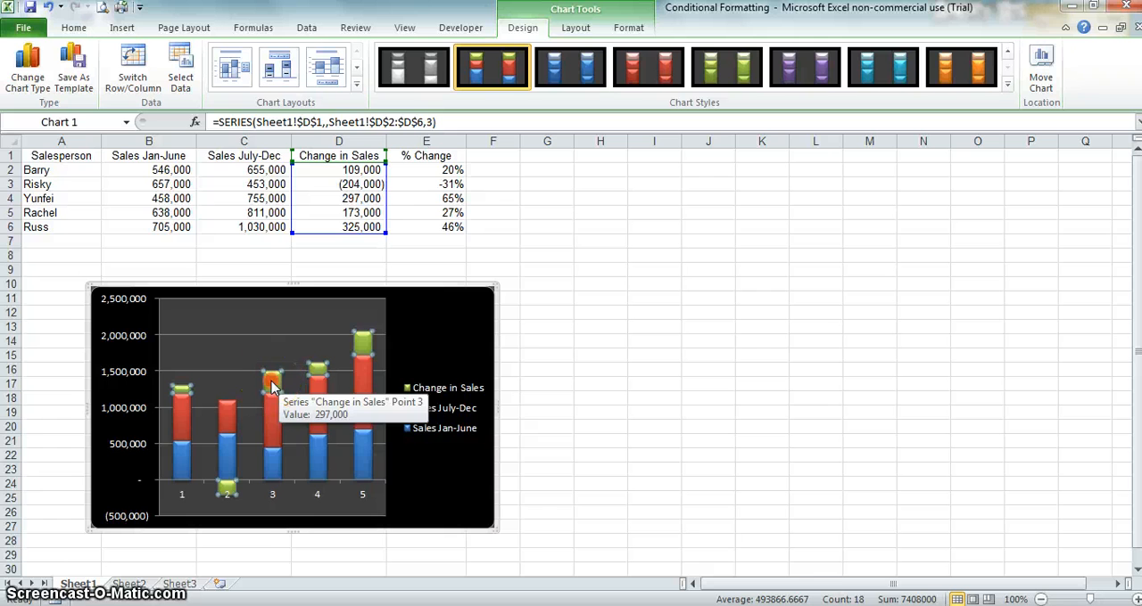
right_click(272, 386)
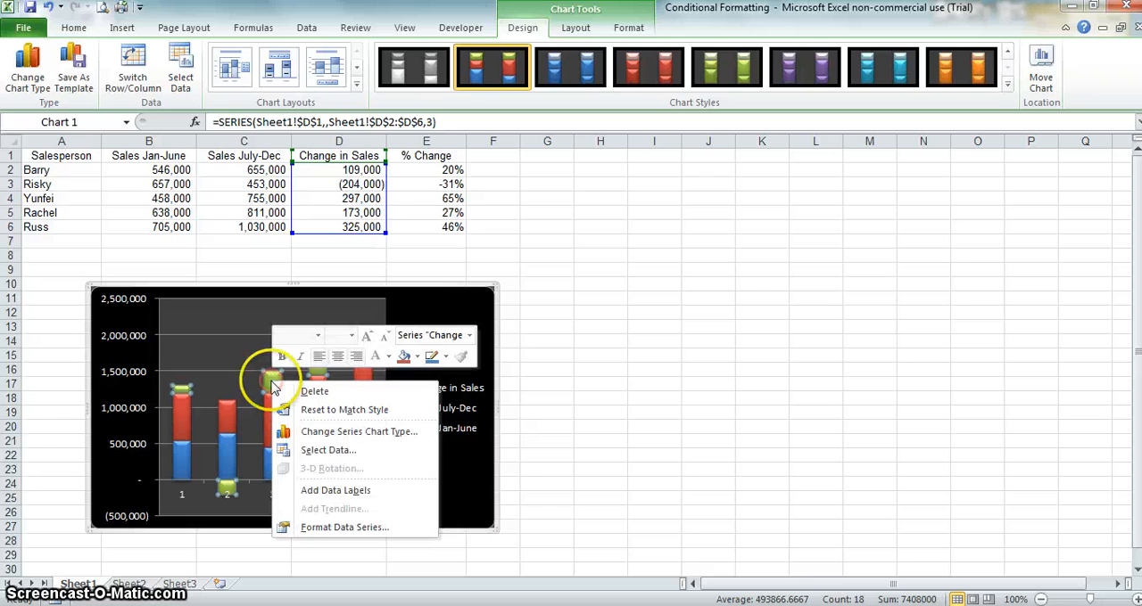
left_click(331, 437)
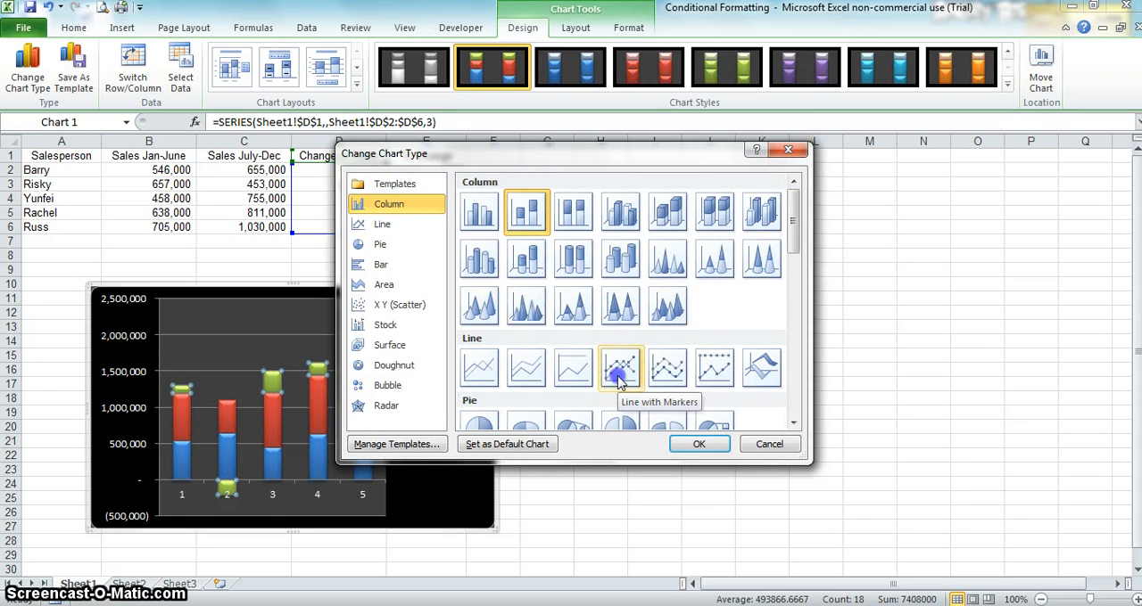
left_click(620, 378)
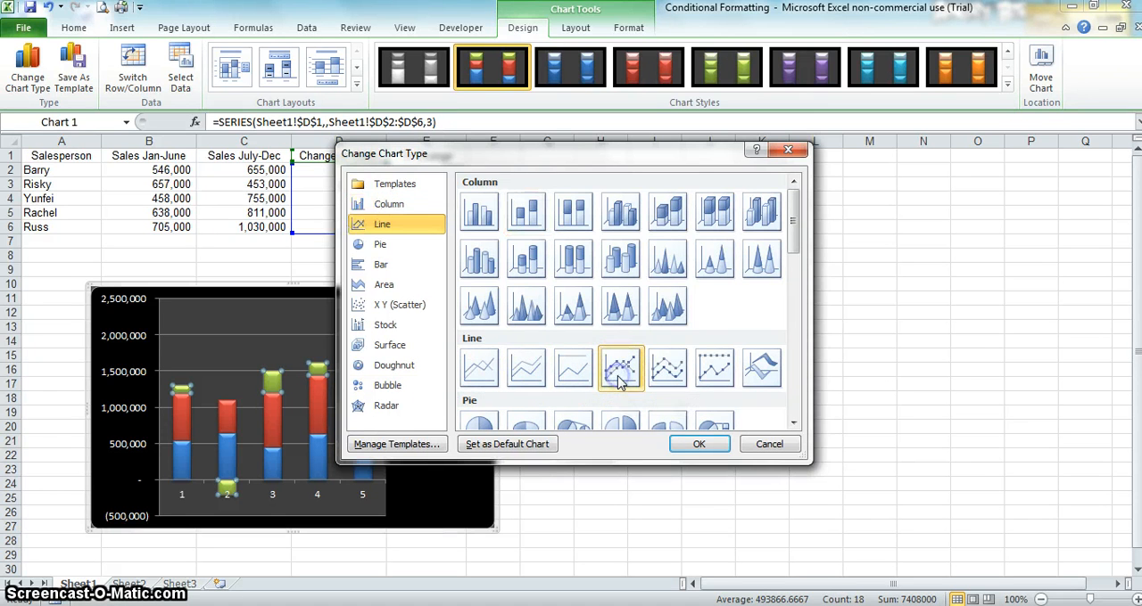
left_click(694, 445)
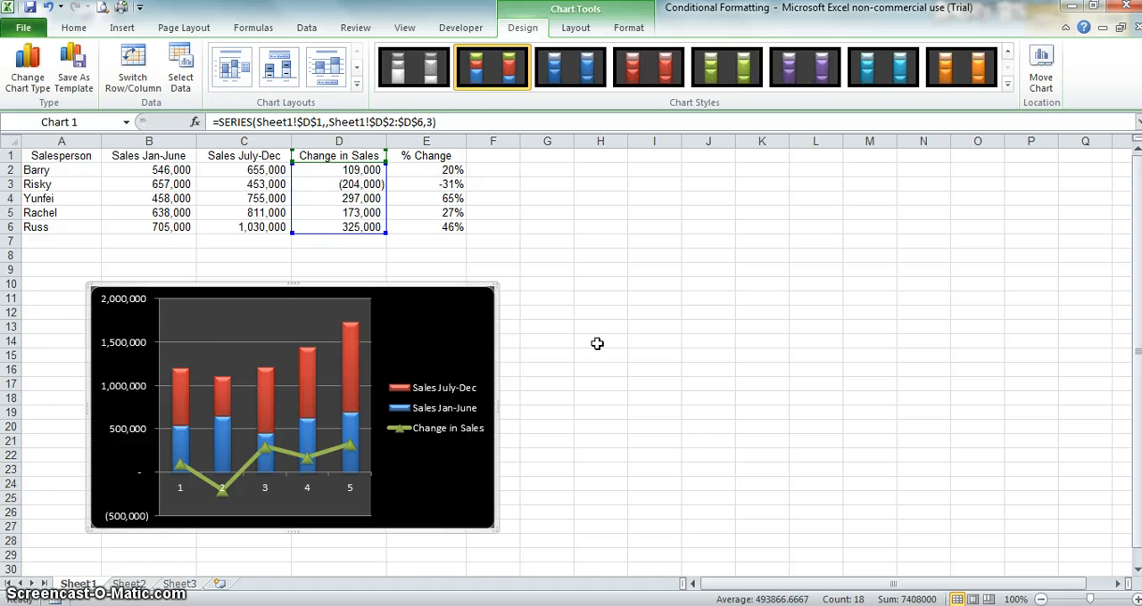
key("Escape")
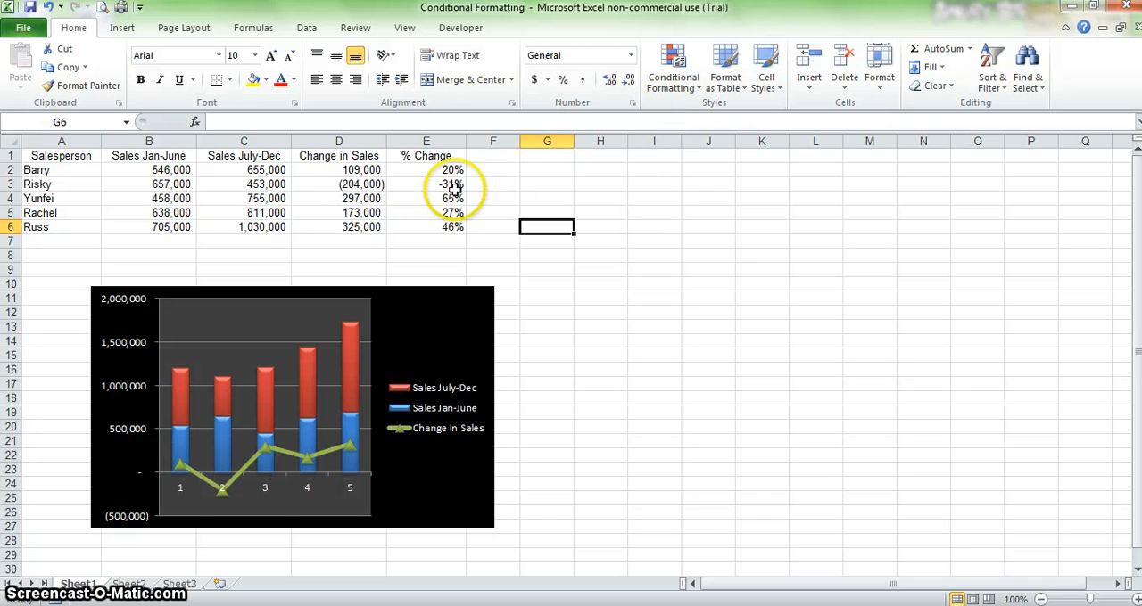
Step: Apply a data bar conditional formatting rule with Gradient Fill to the sales values in B2:C6
left_click(163, 168)
left_click_drag(214, 212, 240, 223)
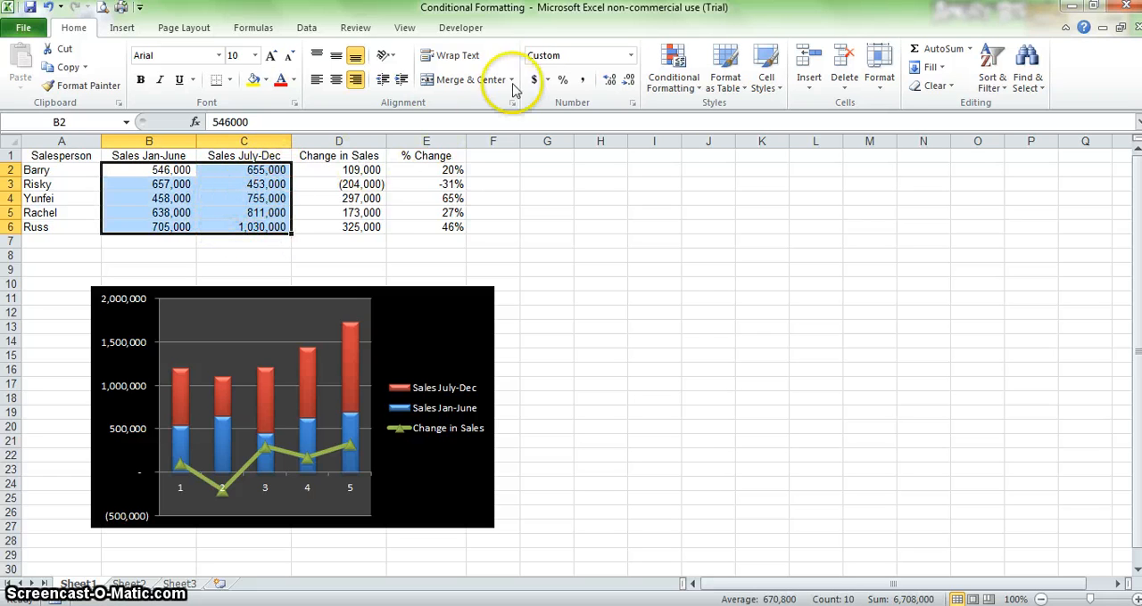
left_click(673, 85)
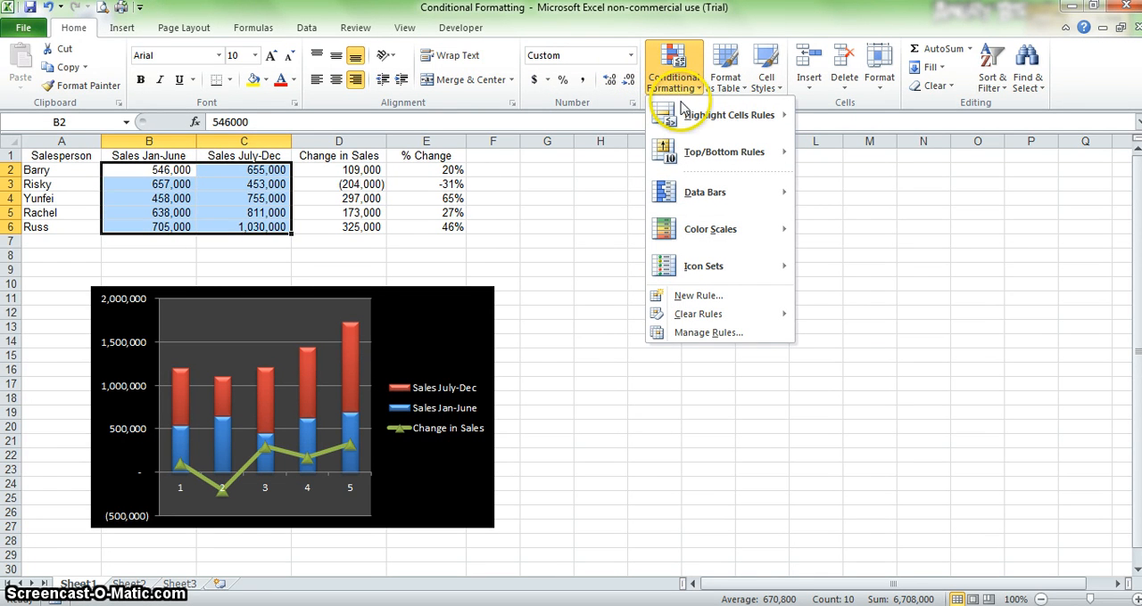
mouse_move(733, 196)
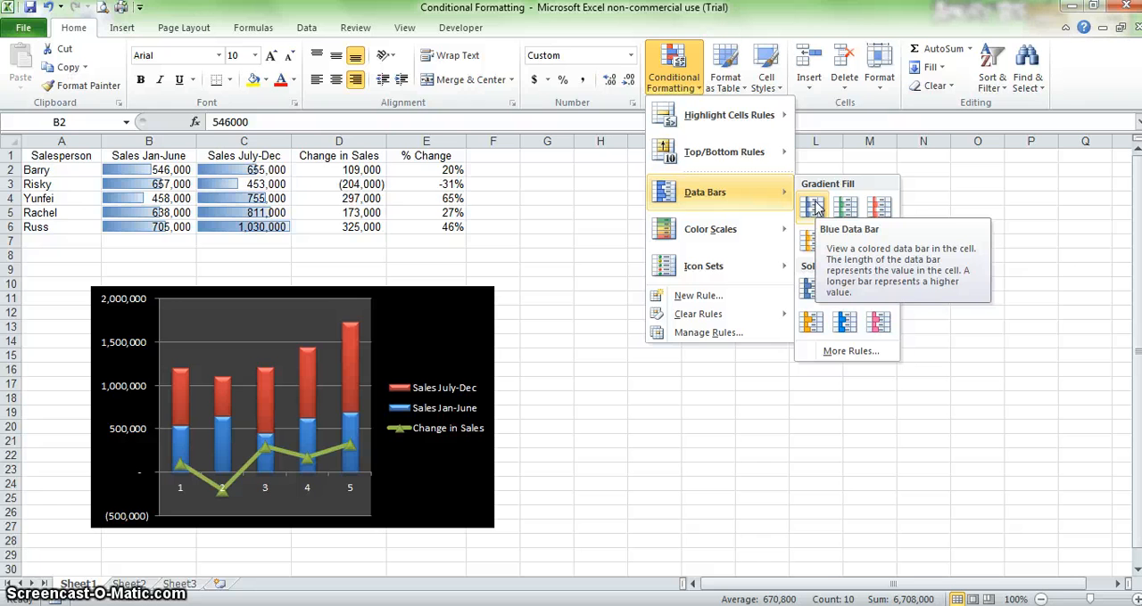
left_click(852, 354)
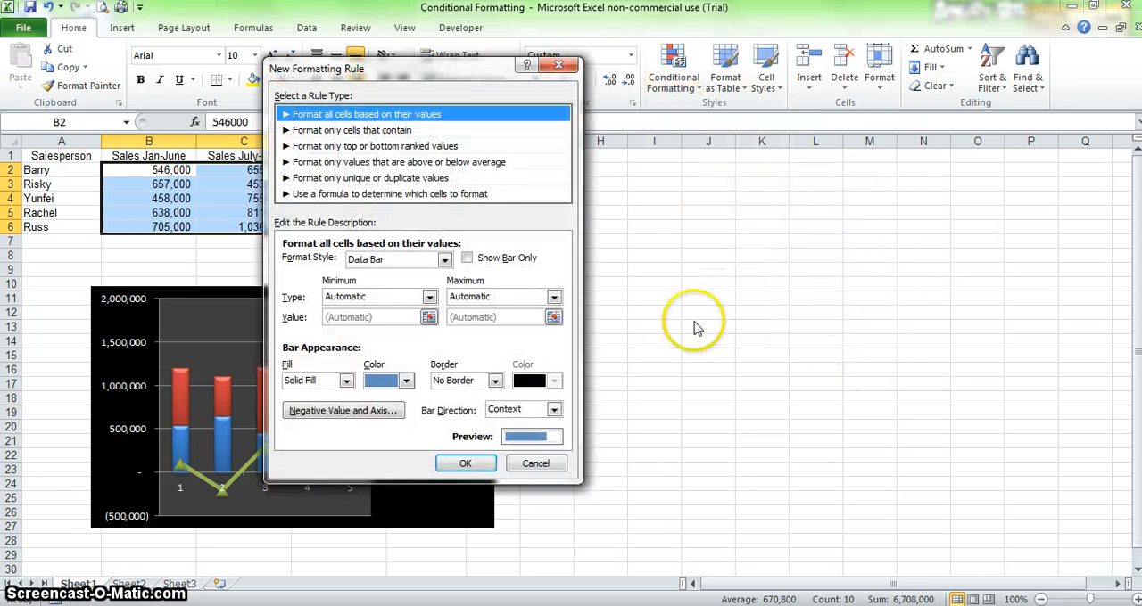
left_click(346, 381)
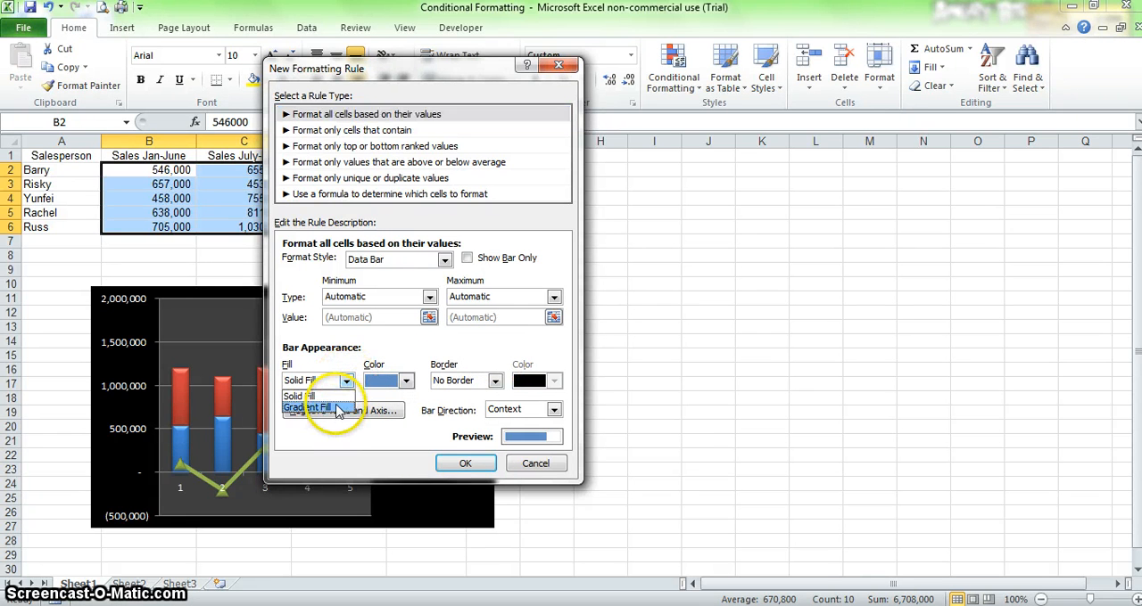
left_click(338, 408)
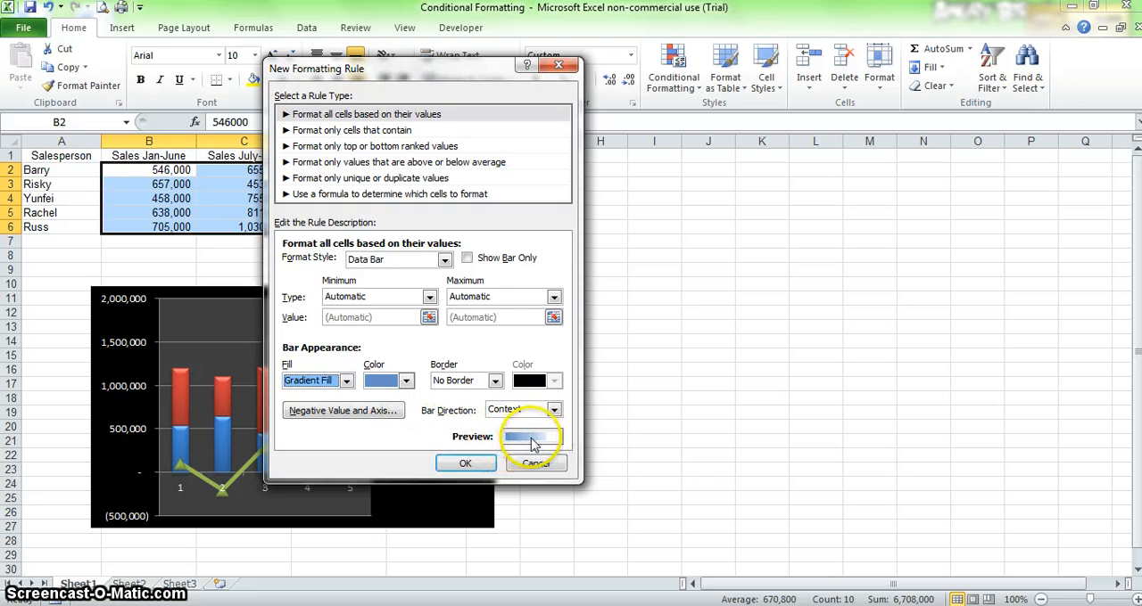
left_click(475, 464)
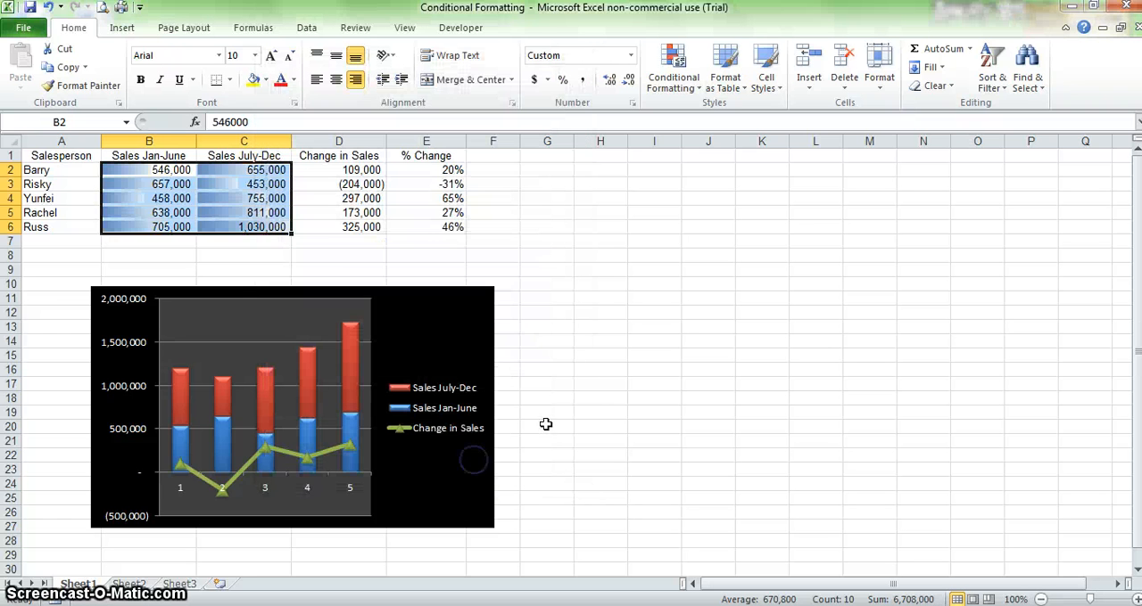
Step: Apply the green-yellow-red color scale conditional formatting to the Change in Sales values in D2:D6
left_click(278, 269)
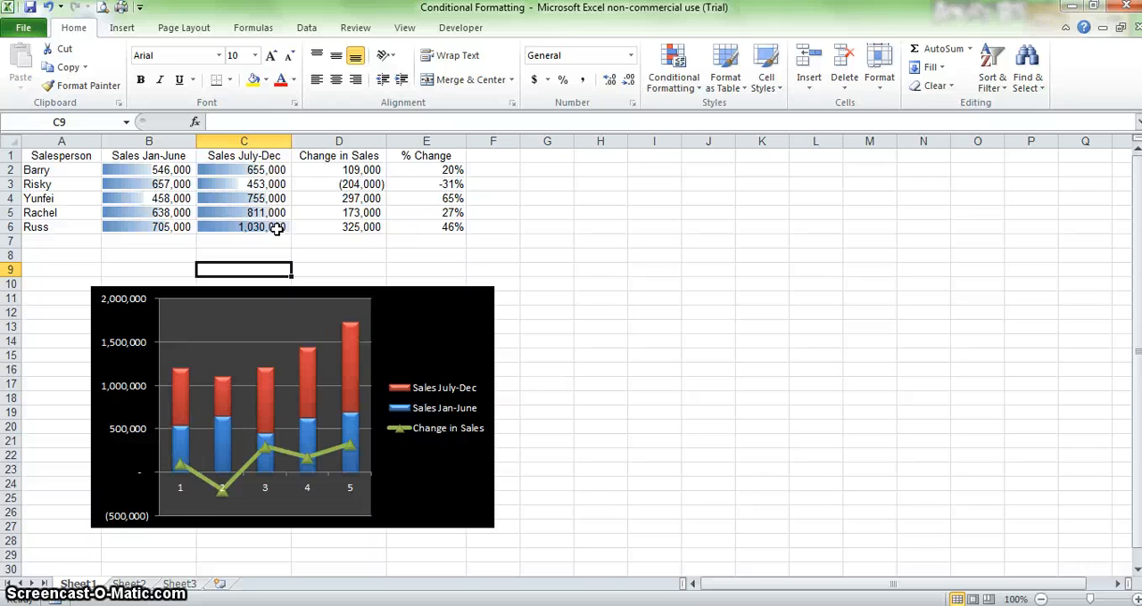
left_click(343, 169)
left_click(341, 228, "shift")
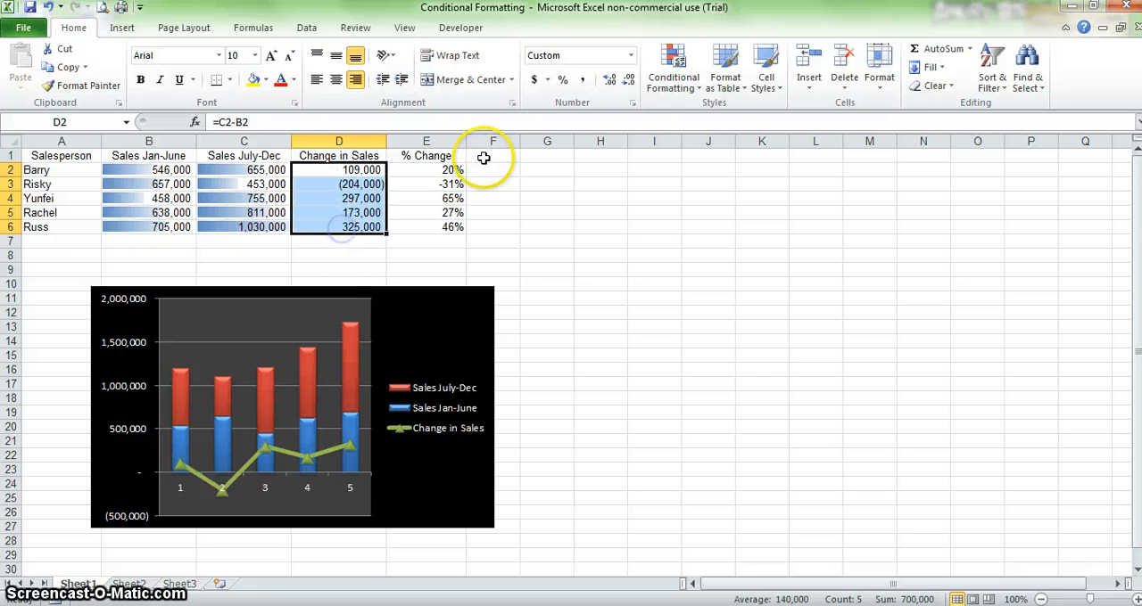
left_click(697, 99)
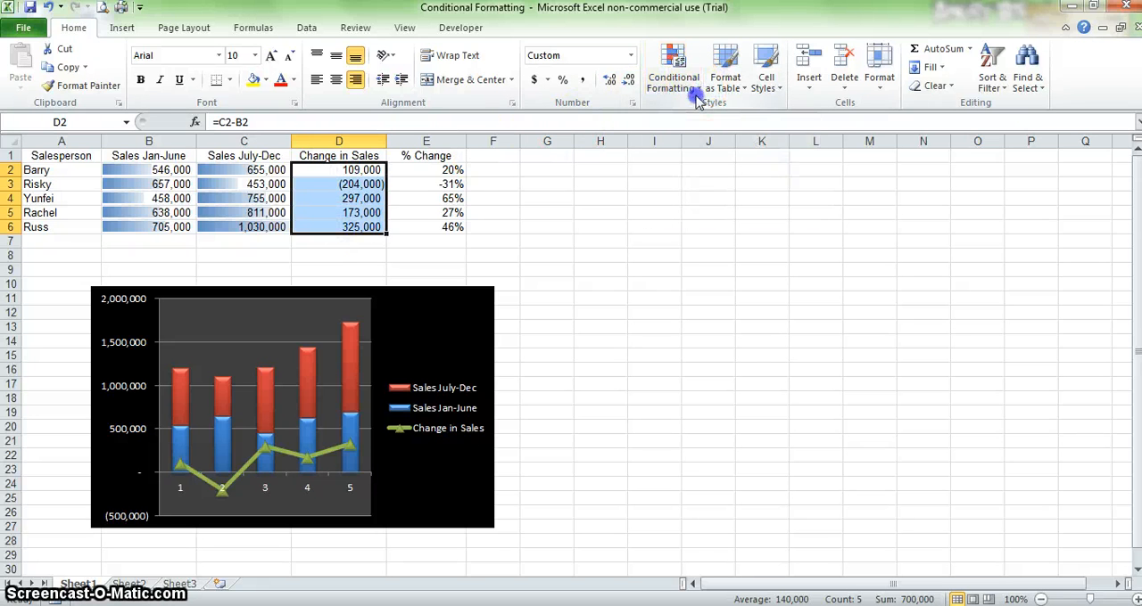
left_click(706, 94)
left_click(668, 87)
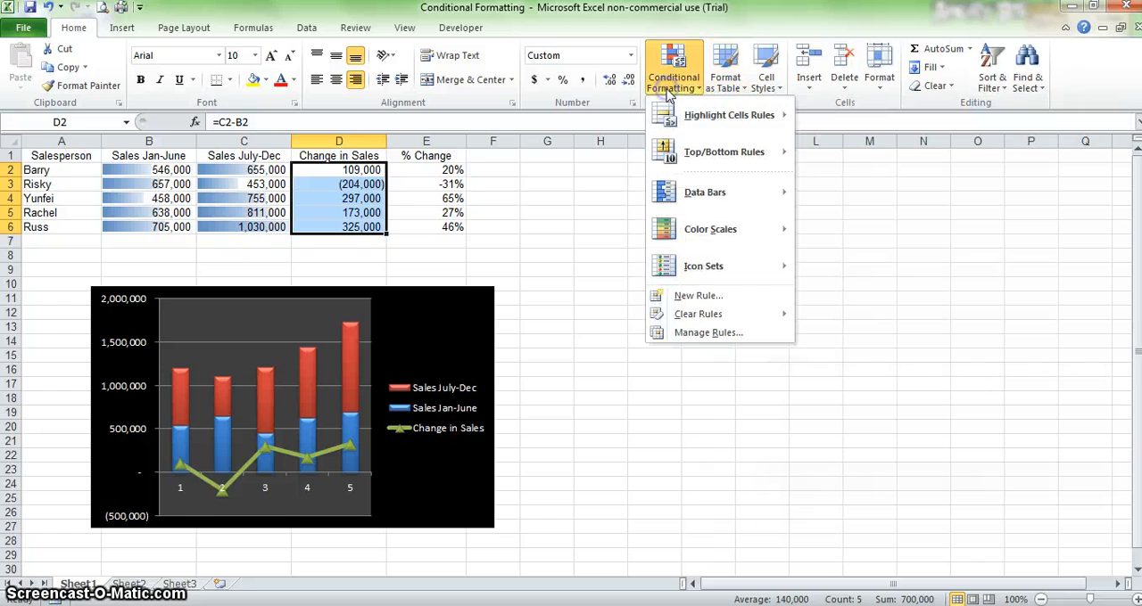
mouse_move(732, 242)
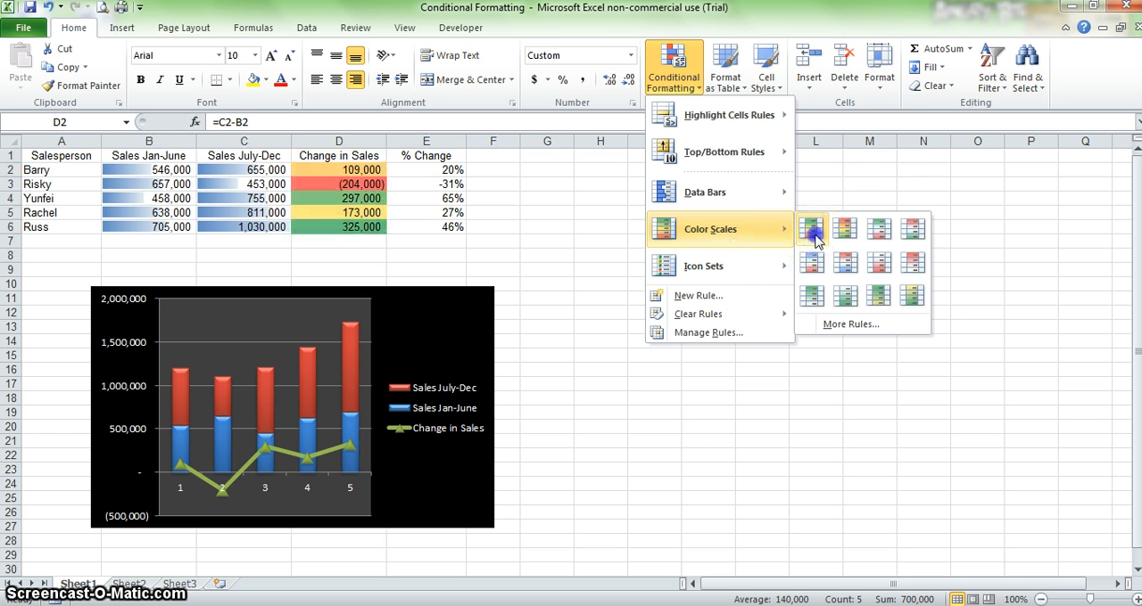
left_click(813, 233)
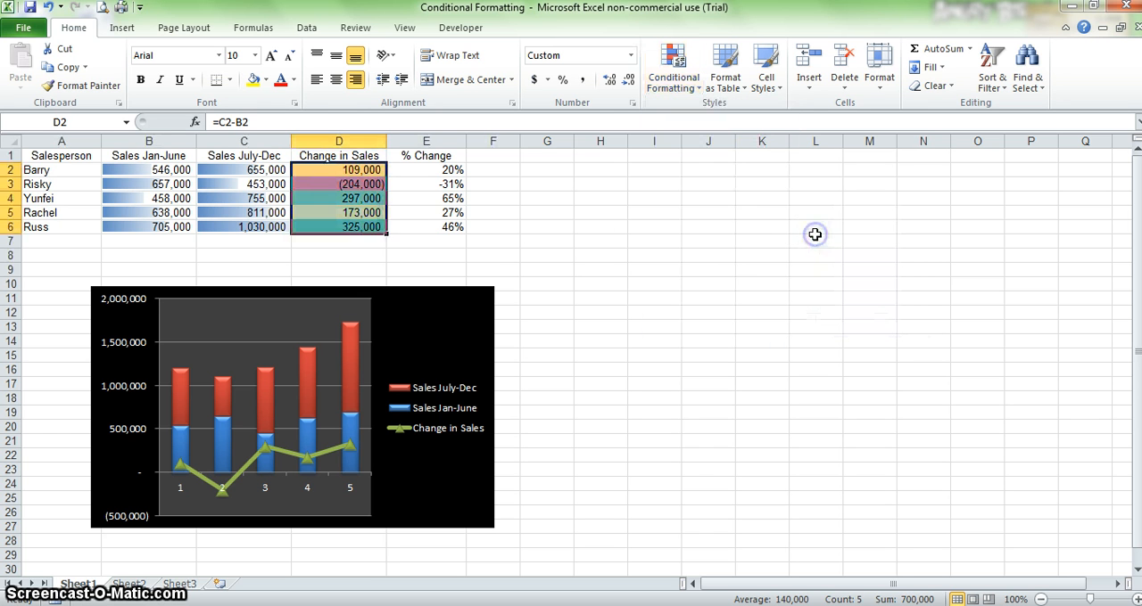
left_click(381, 240)
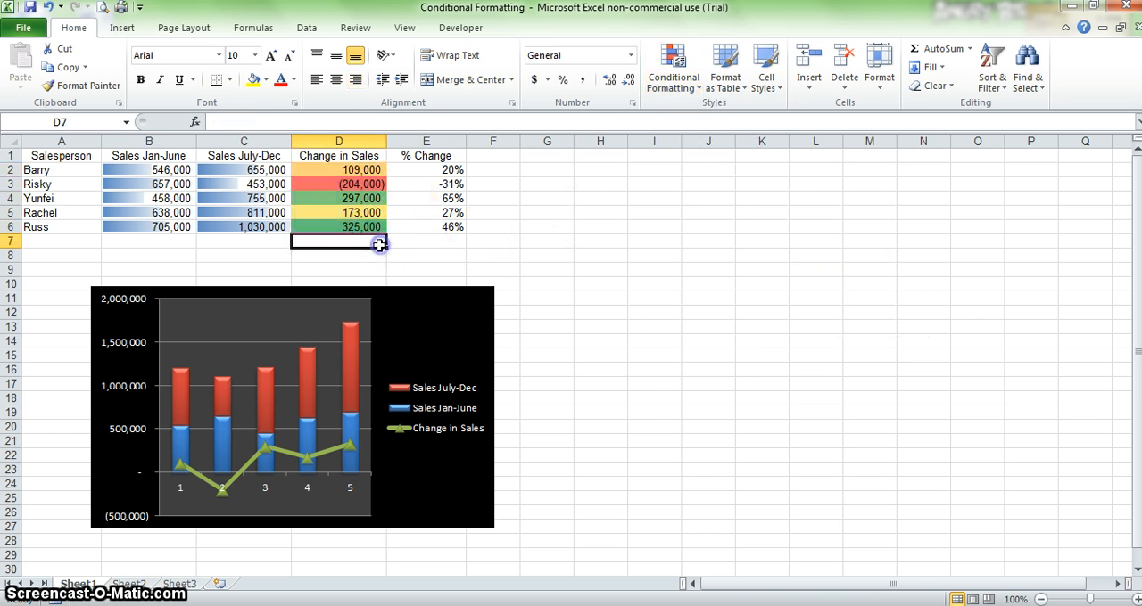
left_click(377, 184)
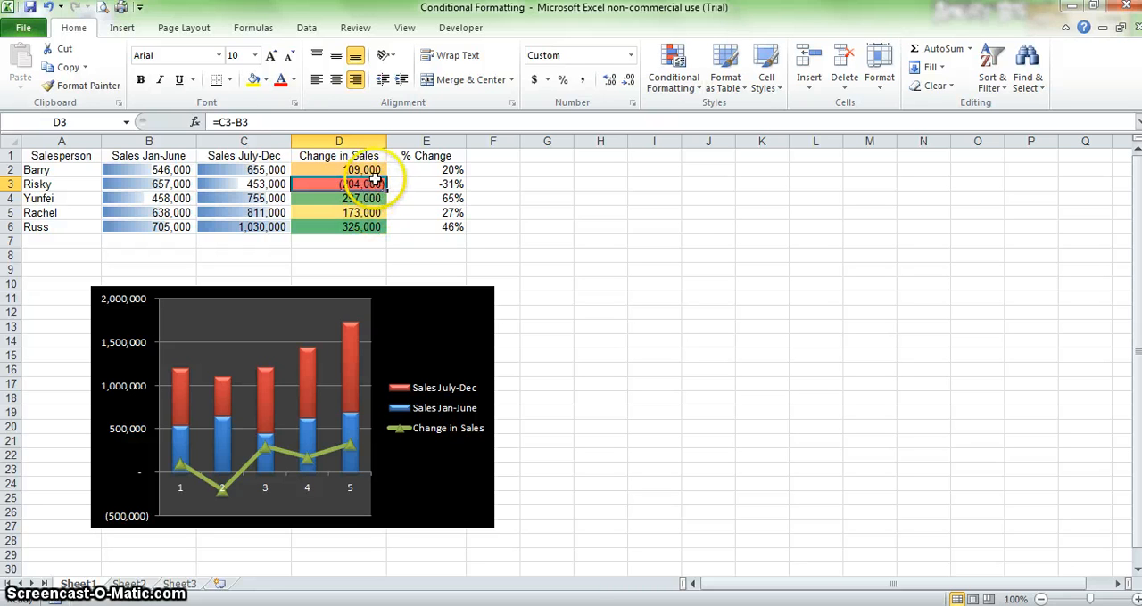
left_click(373, 212)
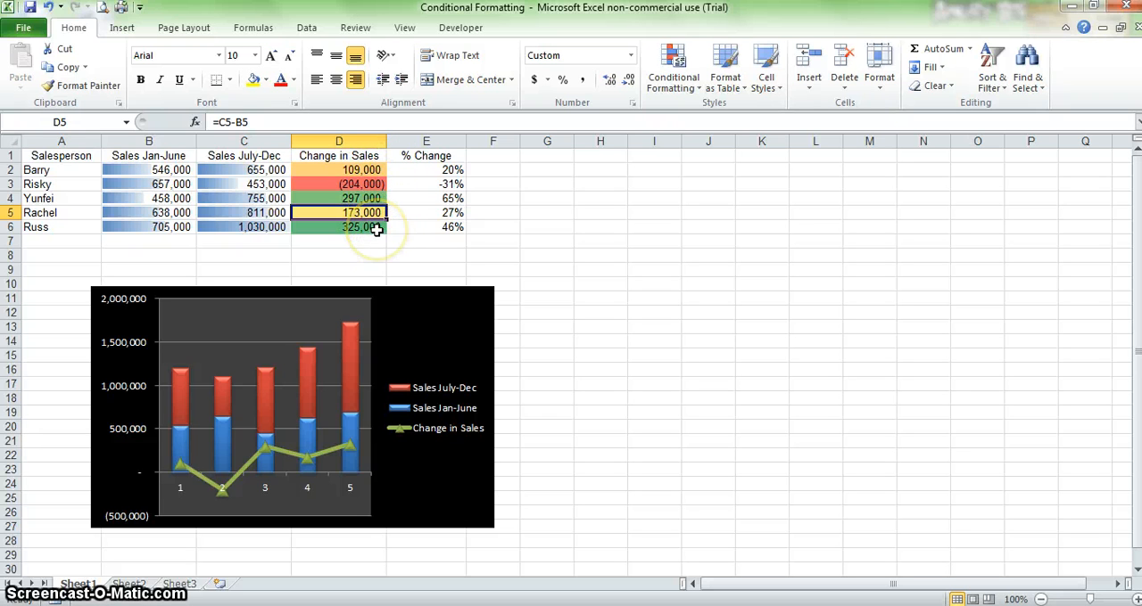
left_click(376, 229)
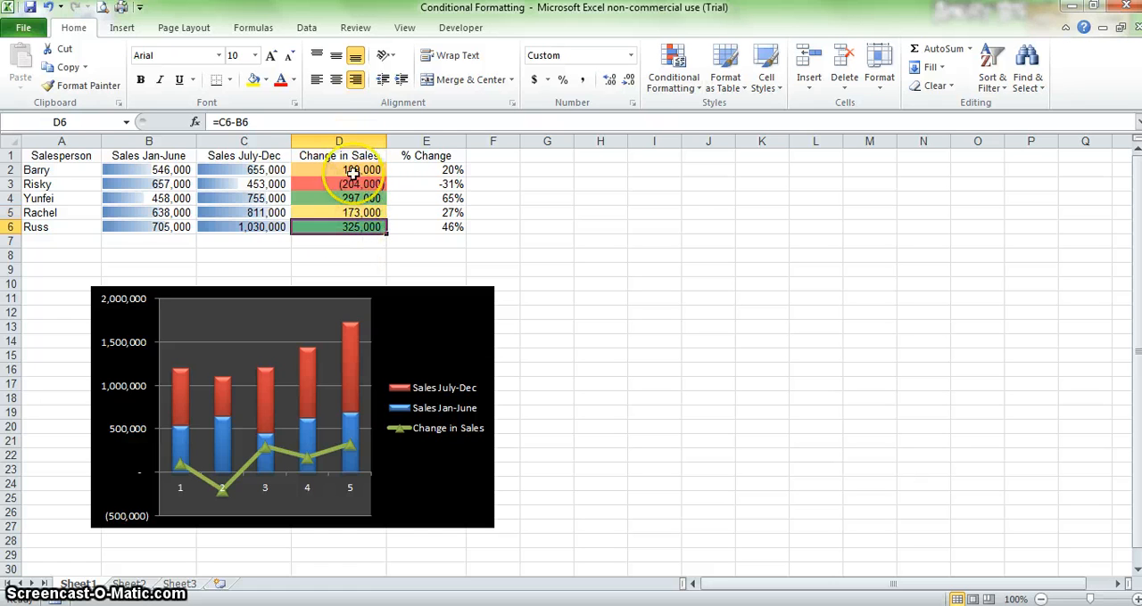
left_click(399, 253)
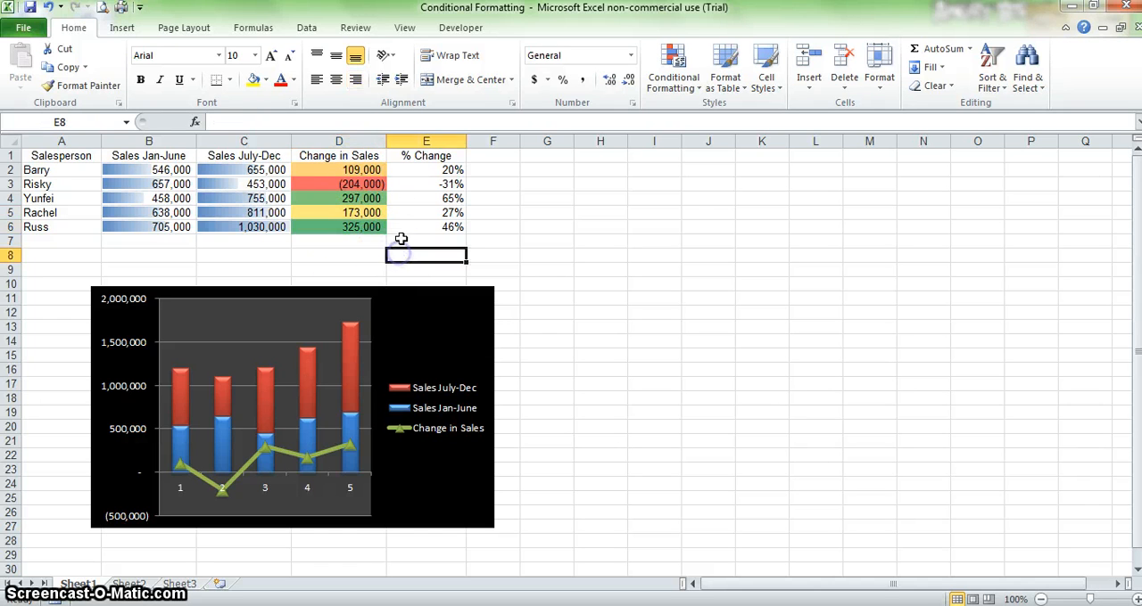
Step: Apply the three-flag indicator icon set to the % Change values in E2:E6
left_click(411, 169)
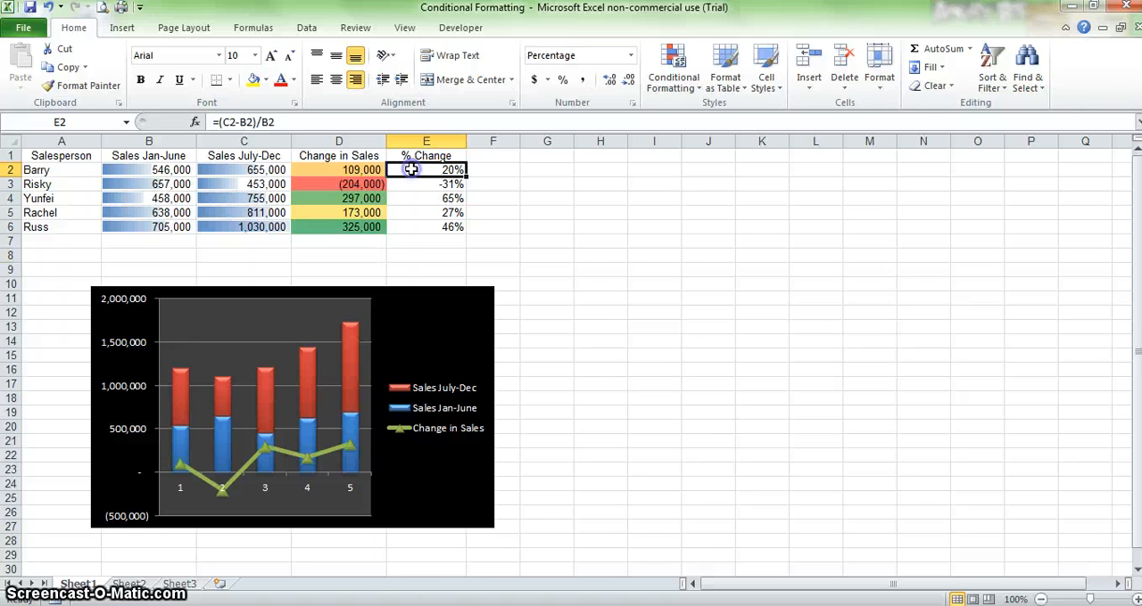
left_click(411, 228, "shift")
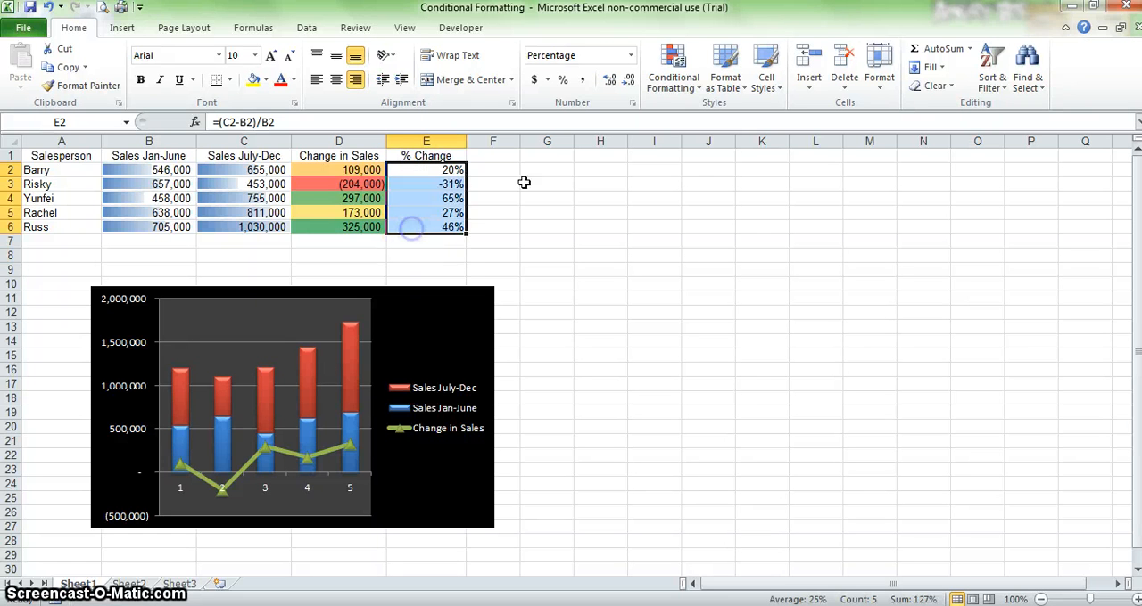
left_click(696, 82)
mouse_move(701, 272)
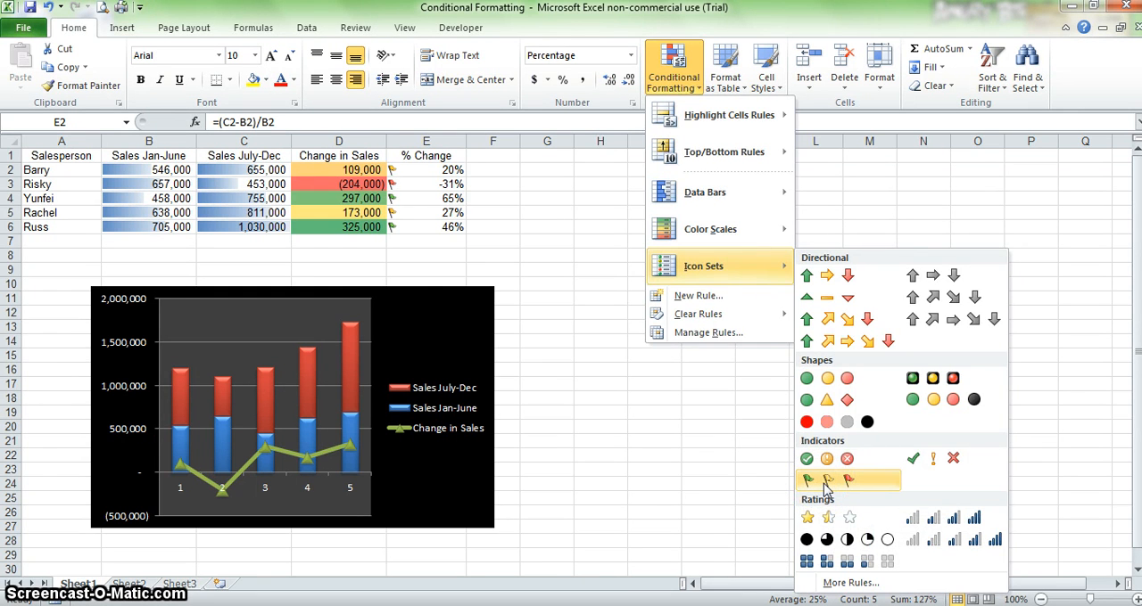
left_click(827, 483)
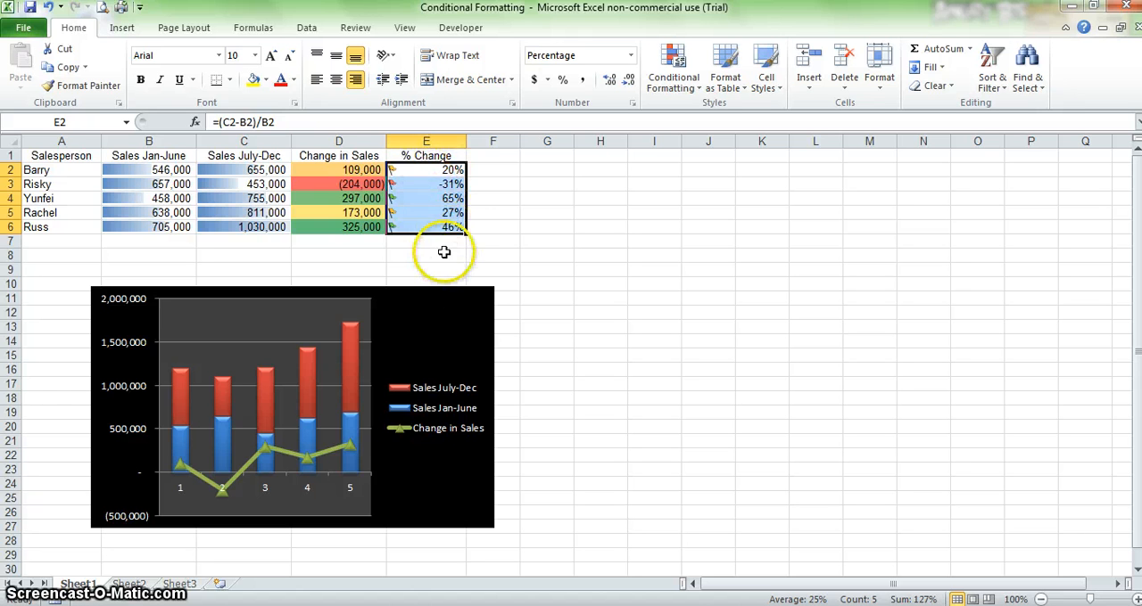
left_click(444, 252)
left_click(434, 173)
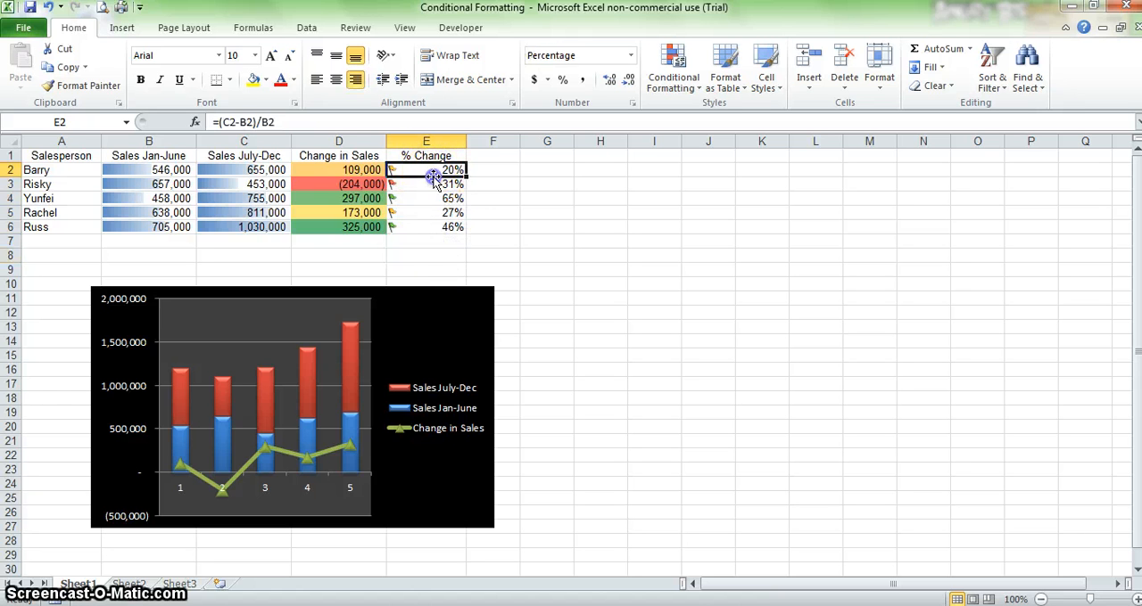
left_click_drag(434, 173, 439, 225)
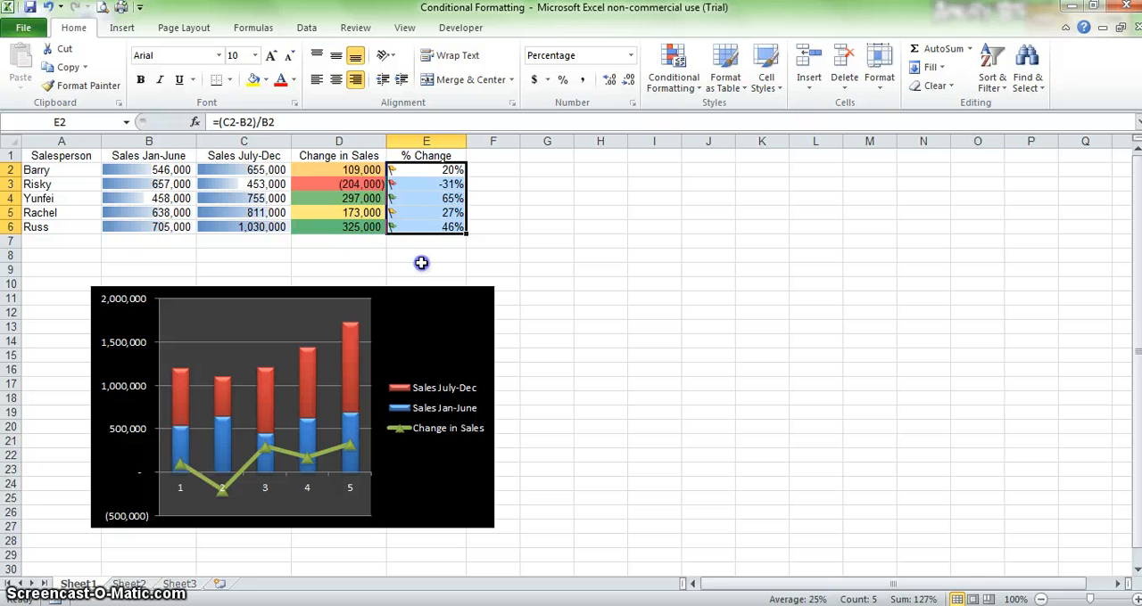
left_click(421, 264)
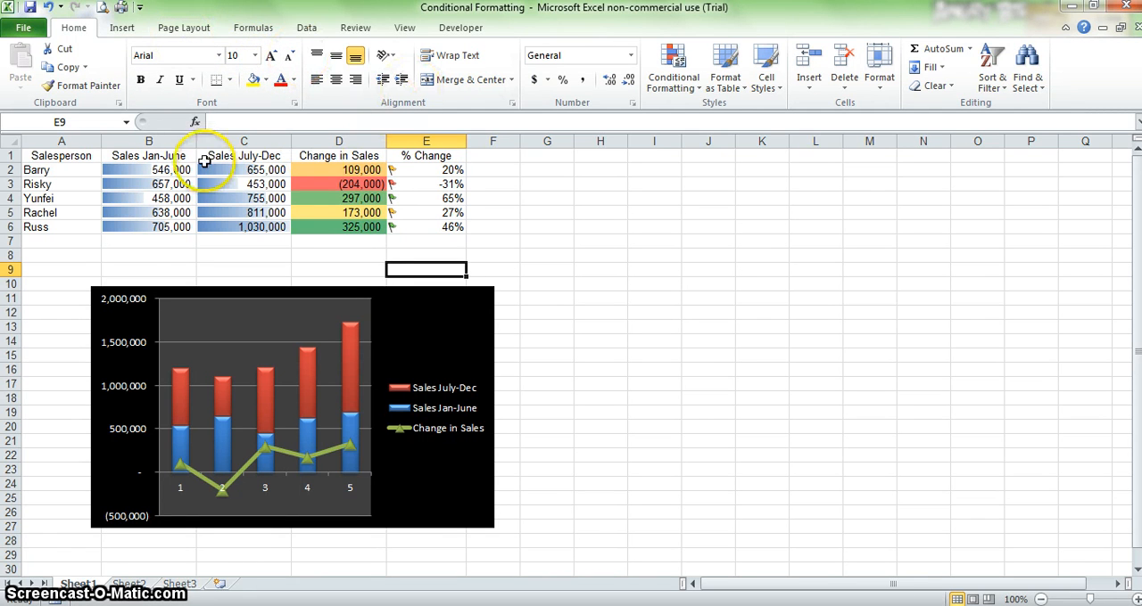
Step: Create a Column sparkline in F2 from data range B2:D2 and fill it down to F6
left_click(122, 28)
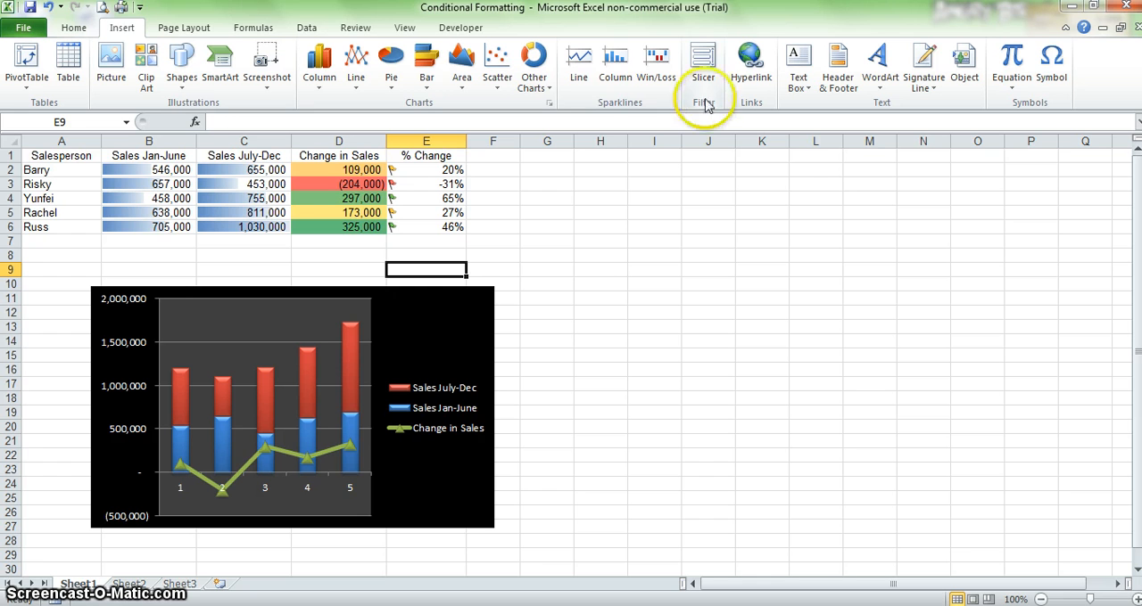
left_click(517, 171)
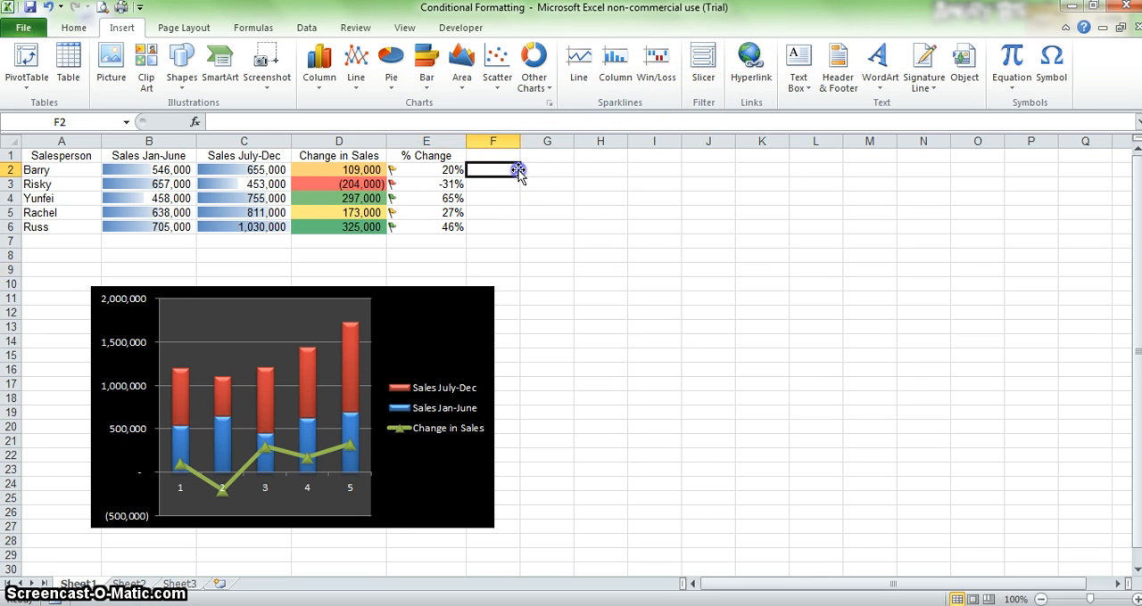
left_click(613, 80)
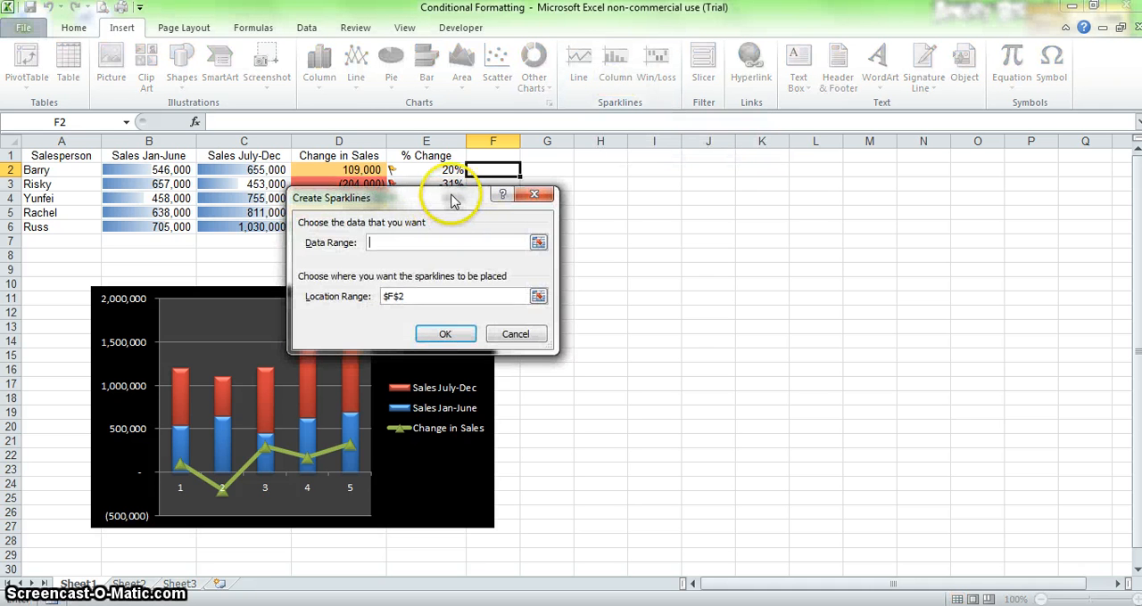
left_click_drag(439, 198, 606, 156)
left_click(553, 200)
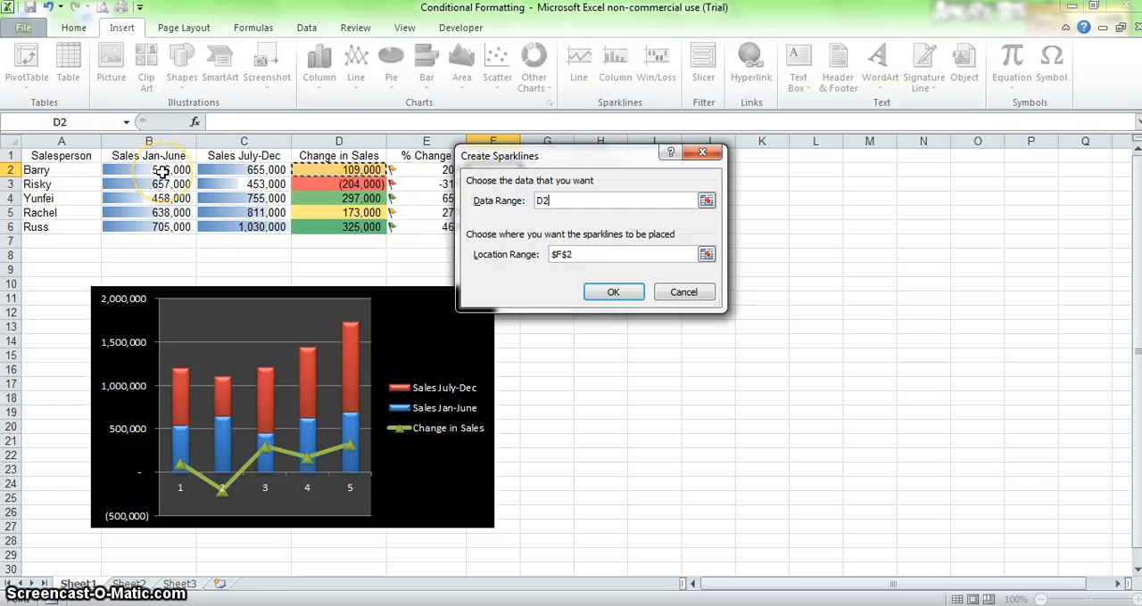
left_click_drag(162, 172, 163, 173)
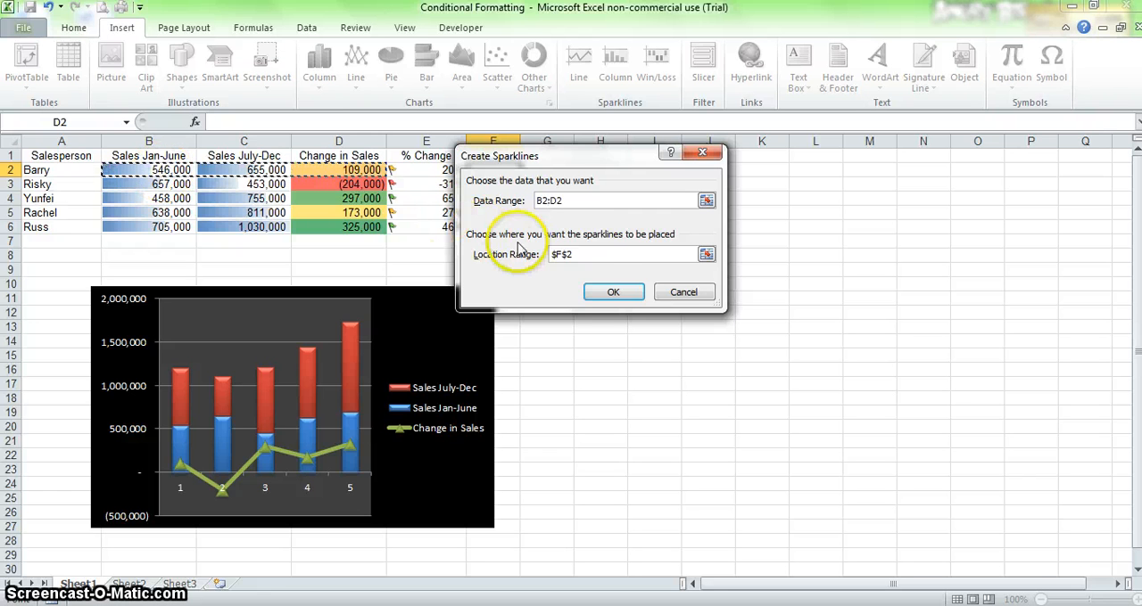
left_click(592, 292)
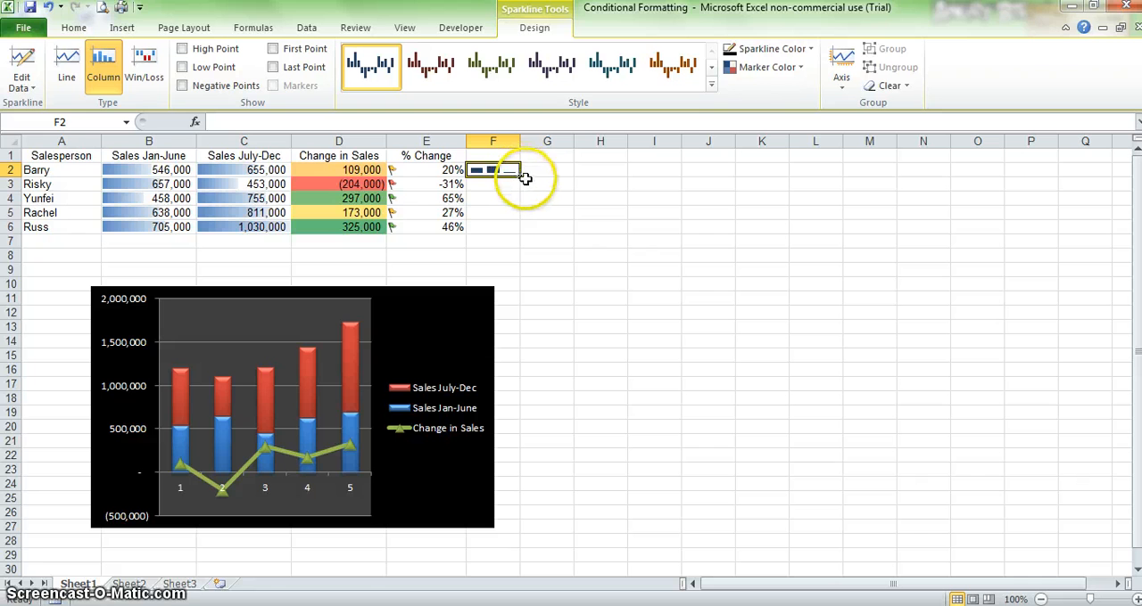
left_click_drag(522, 180, 518, 234)
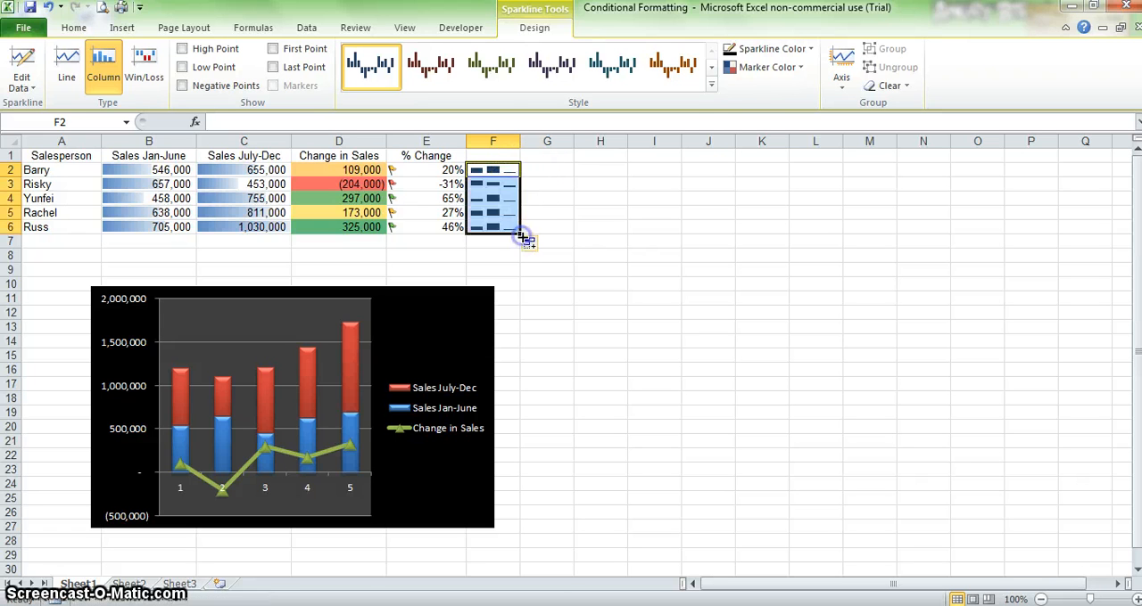
left_click(545, 226)
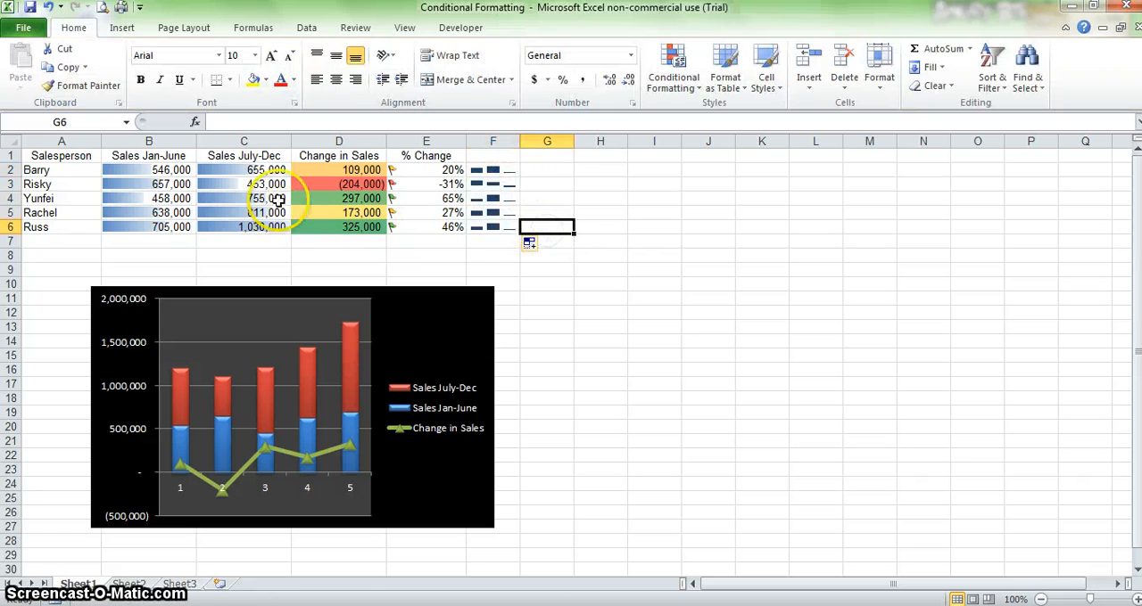
Step: Create a Line sparkline in G2 from data range B2:D2 and fill it down to G6
left_click(564, 169)
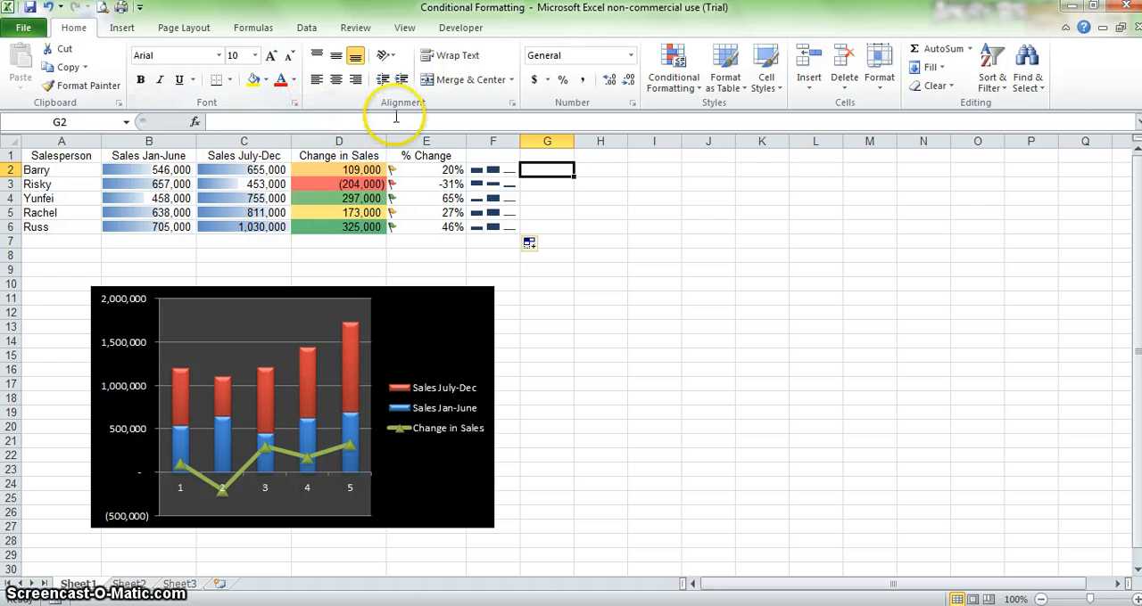
left_click(121, 28)
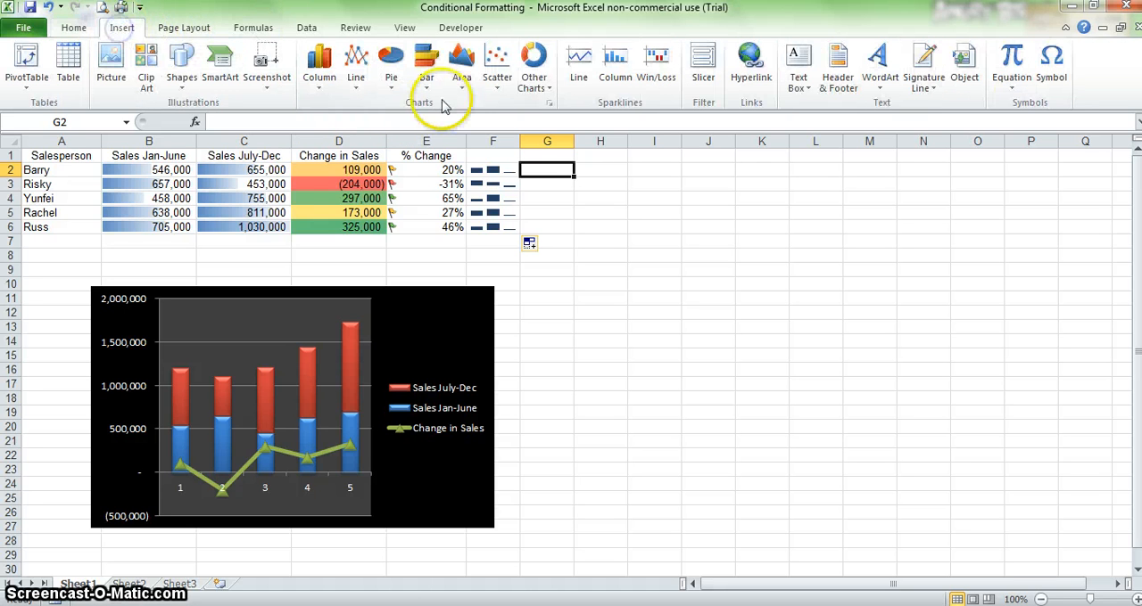
left_click(581, 78)
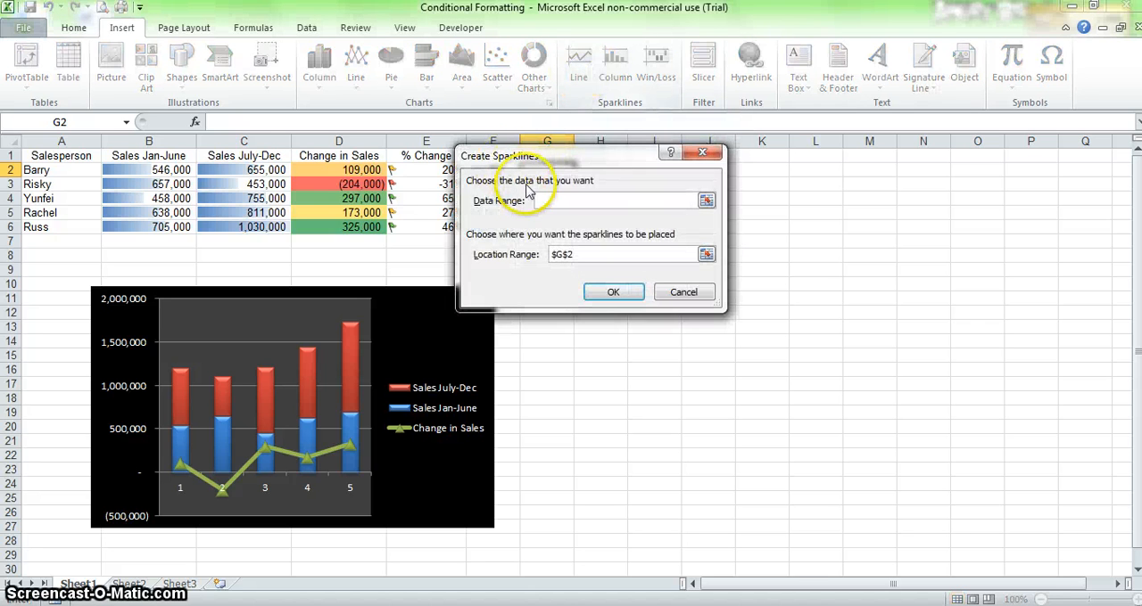
left_click(370, 170)
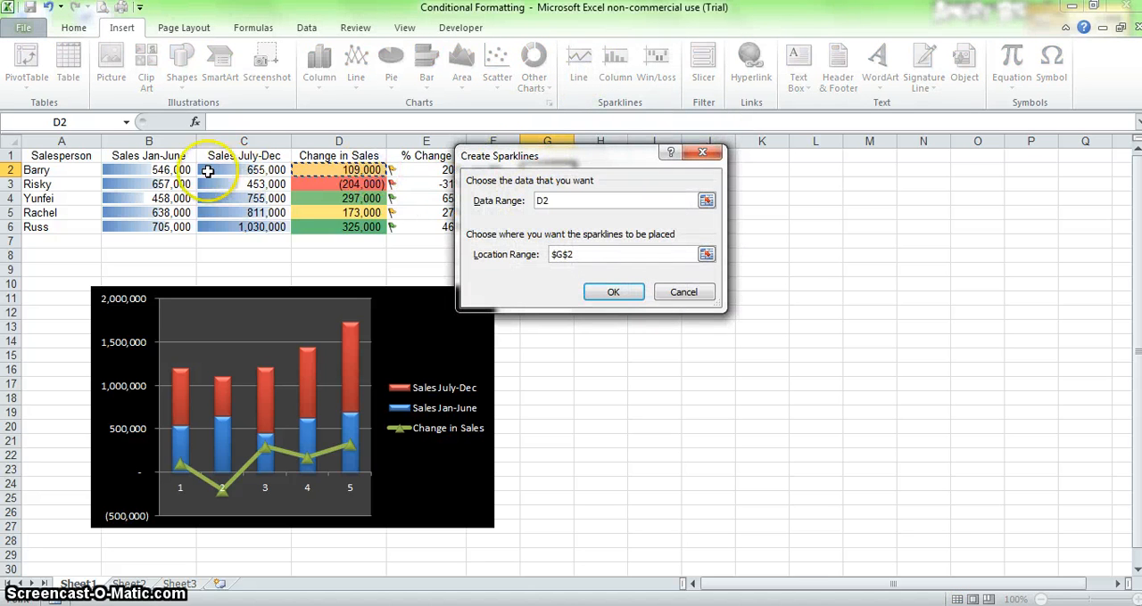
left_click_drag(206, 171, 147, 171)
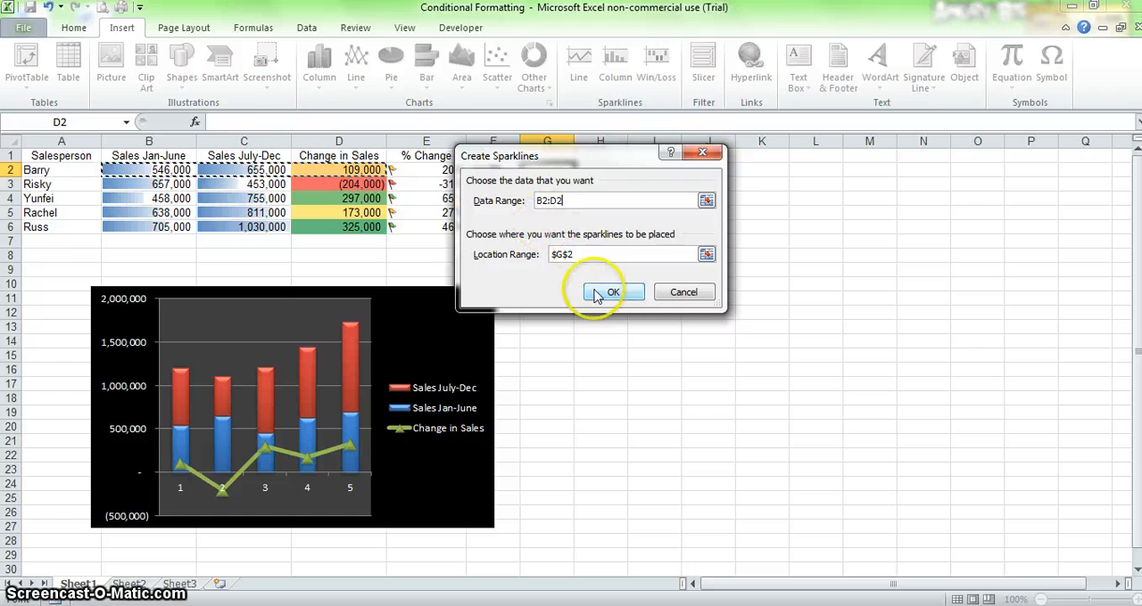
left_click(611, 293)
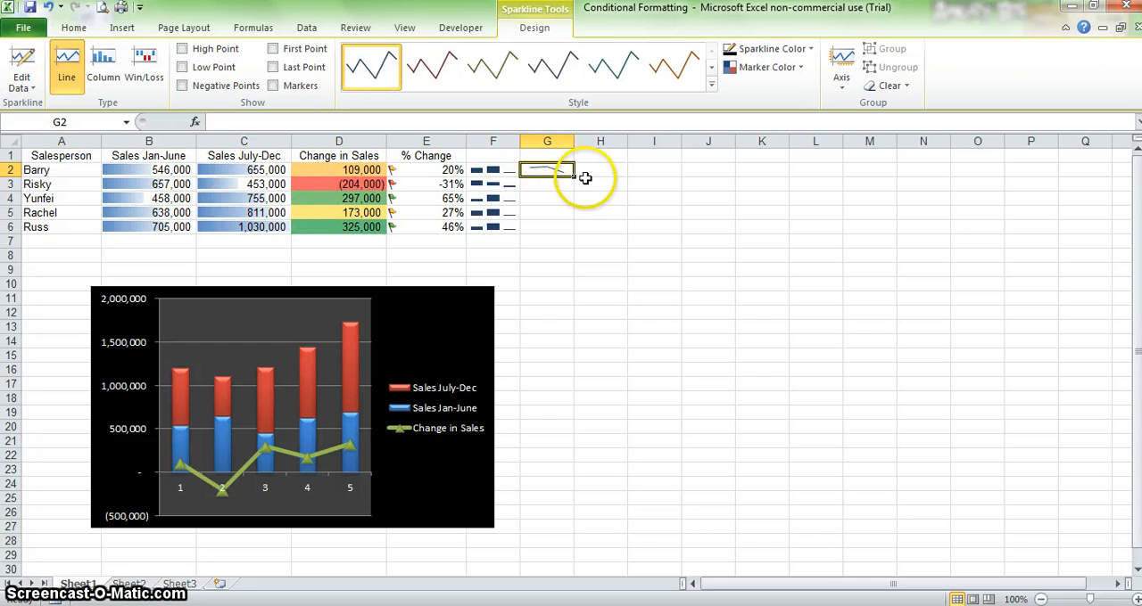
left_click_drag(572, 174, 572, 239)
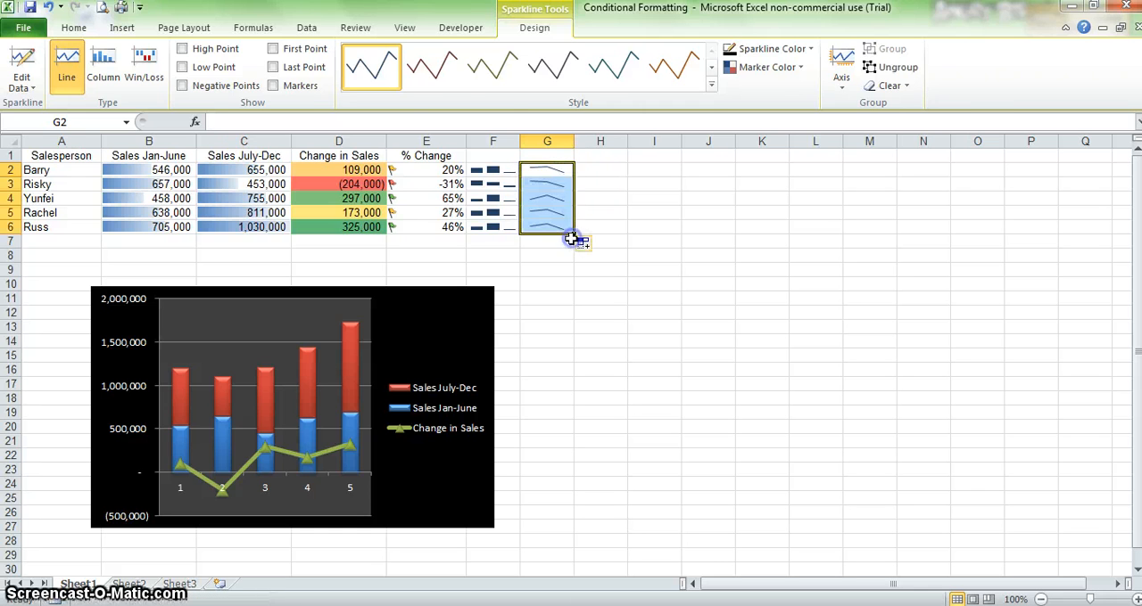
left_click(553, 283)
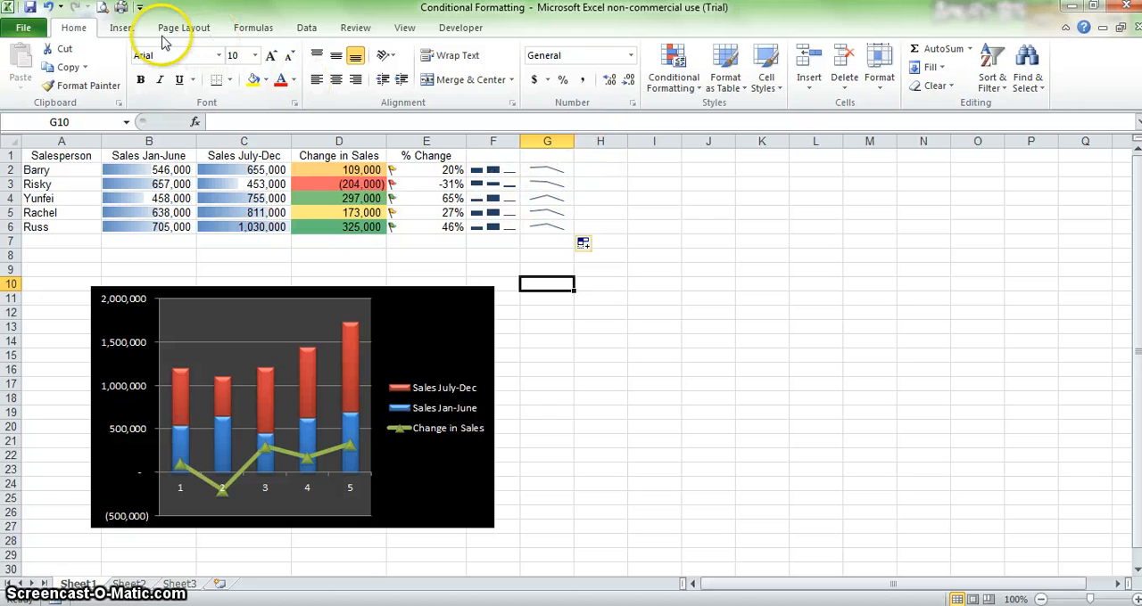
Step: Create a PivotTable from the range A1:D6 on the existing worksheet, placed at cell H1
left_click(125, 28)
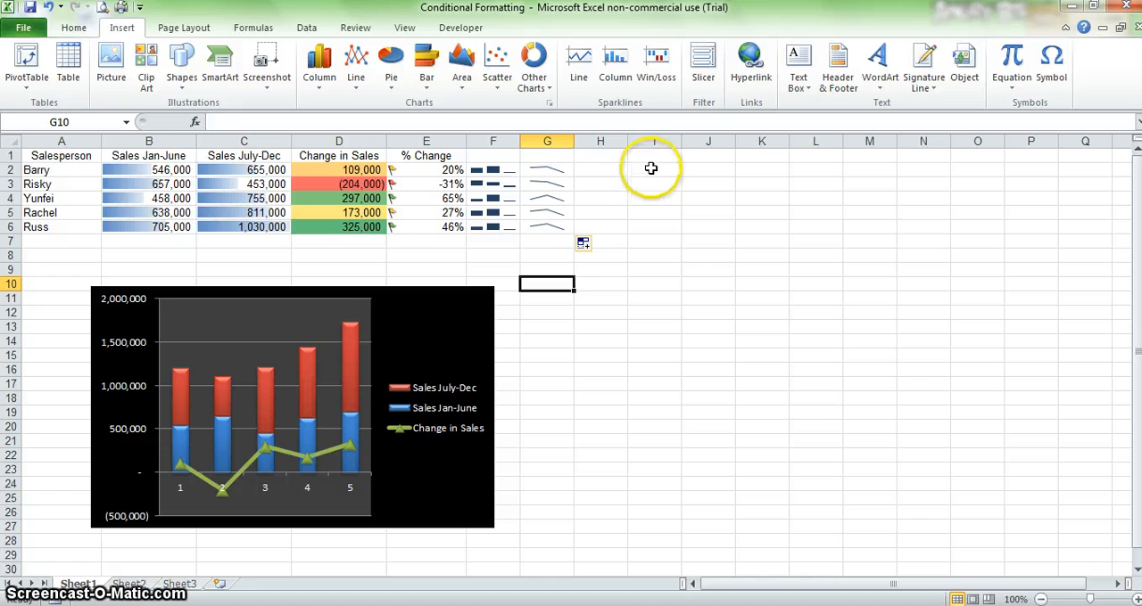
left_click(606, 172)
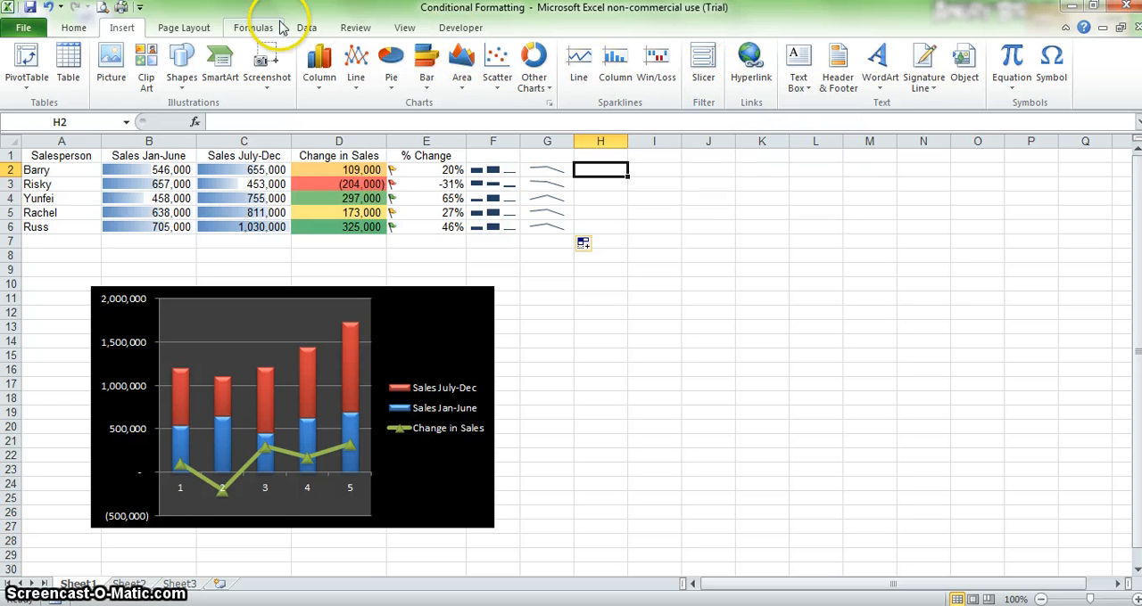
left_click(65, 155)
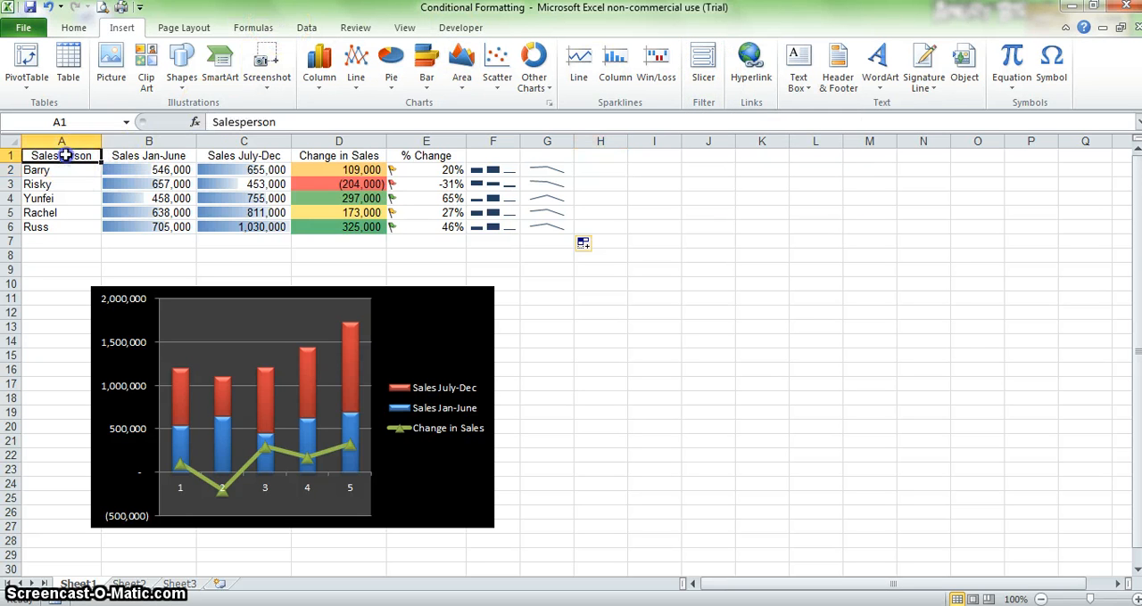
left_click(139, 160)
left_click(81, 159)
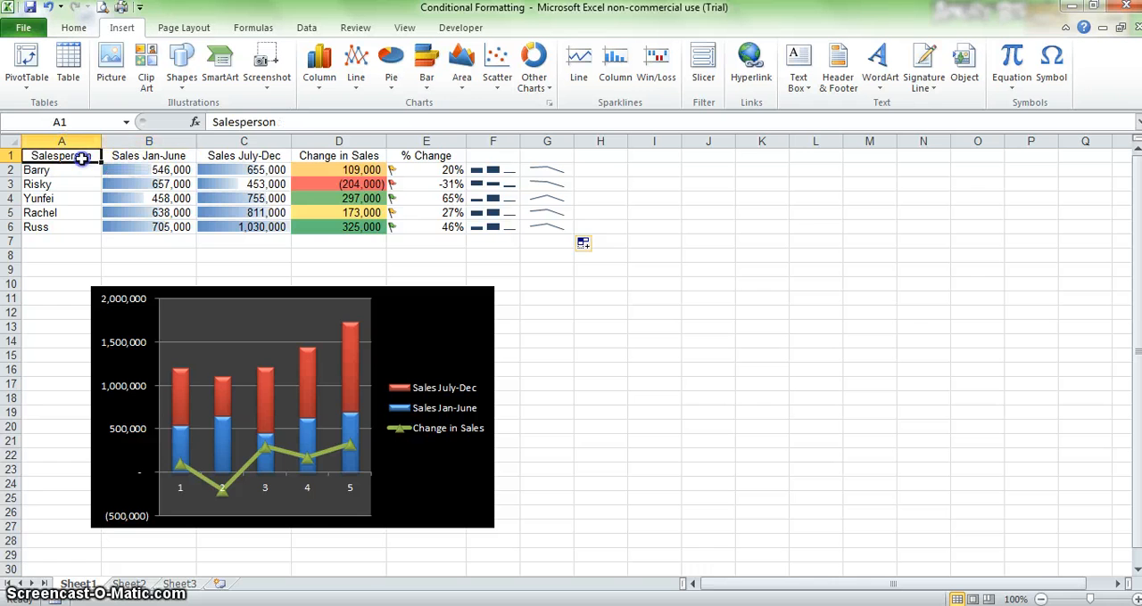
left_click(318, 227, "shift")
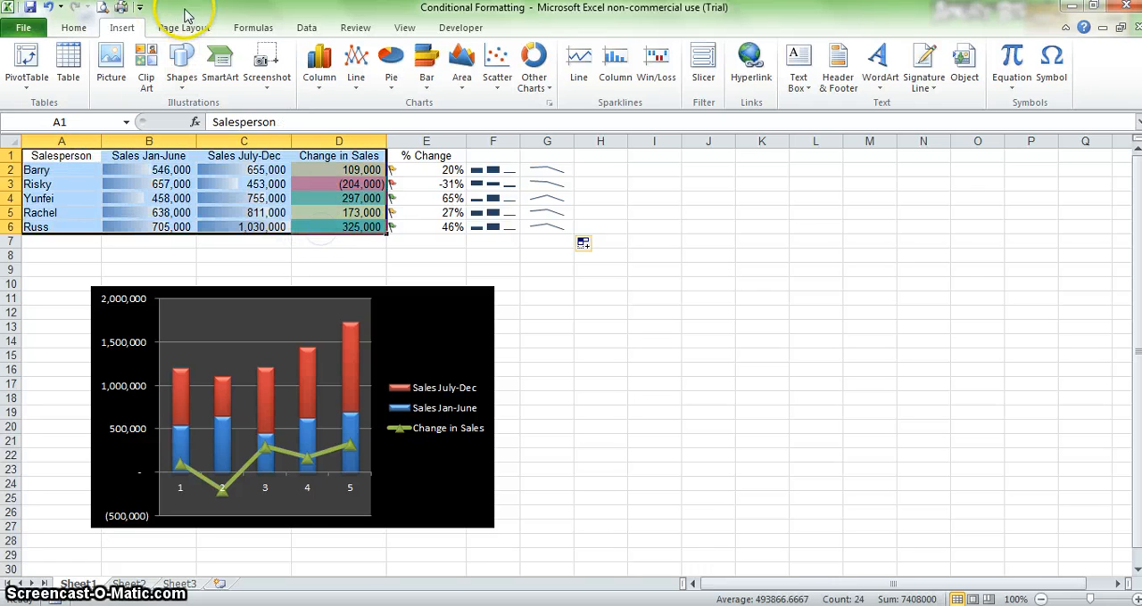
left_click(27, 57)
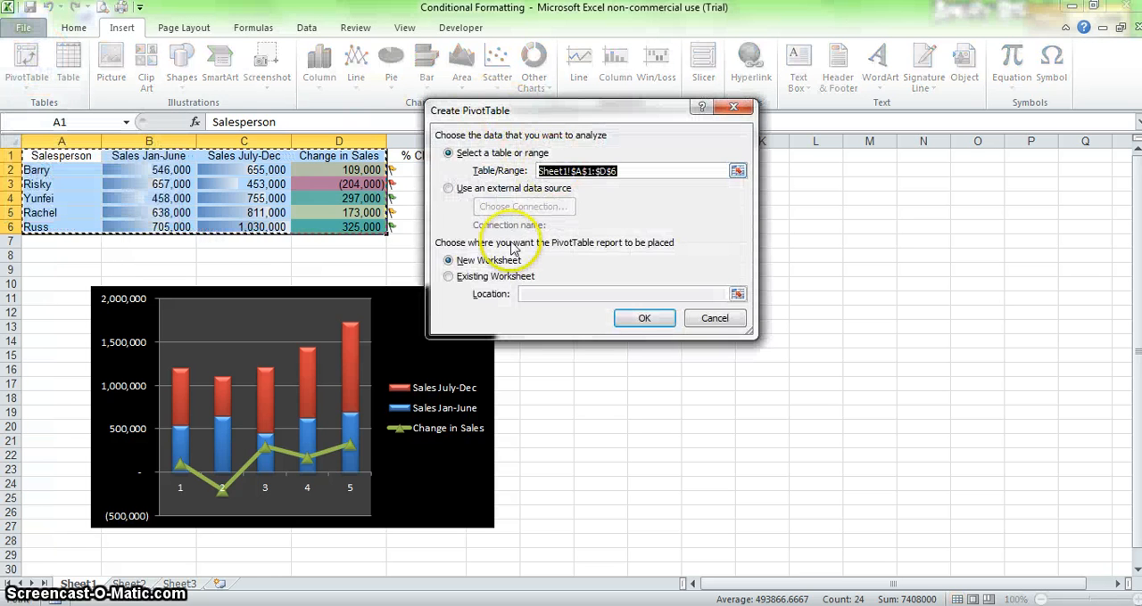
left_click(448, 278)
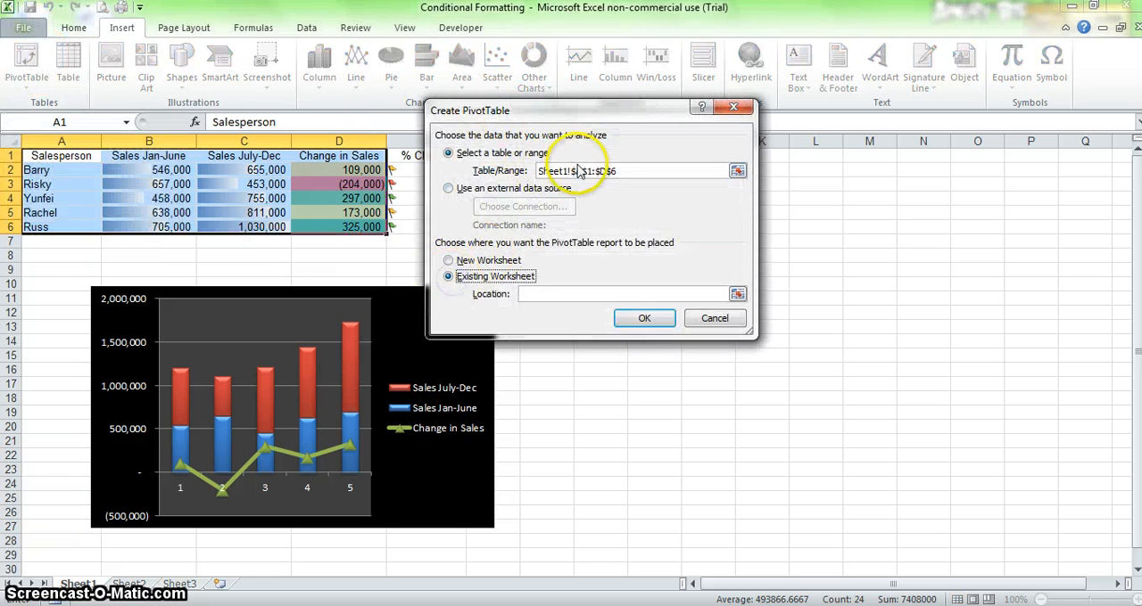
left_click_drag(628, 108, 678, 252)
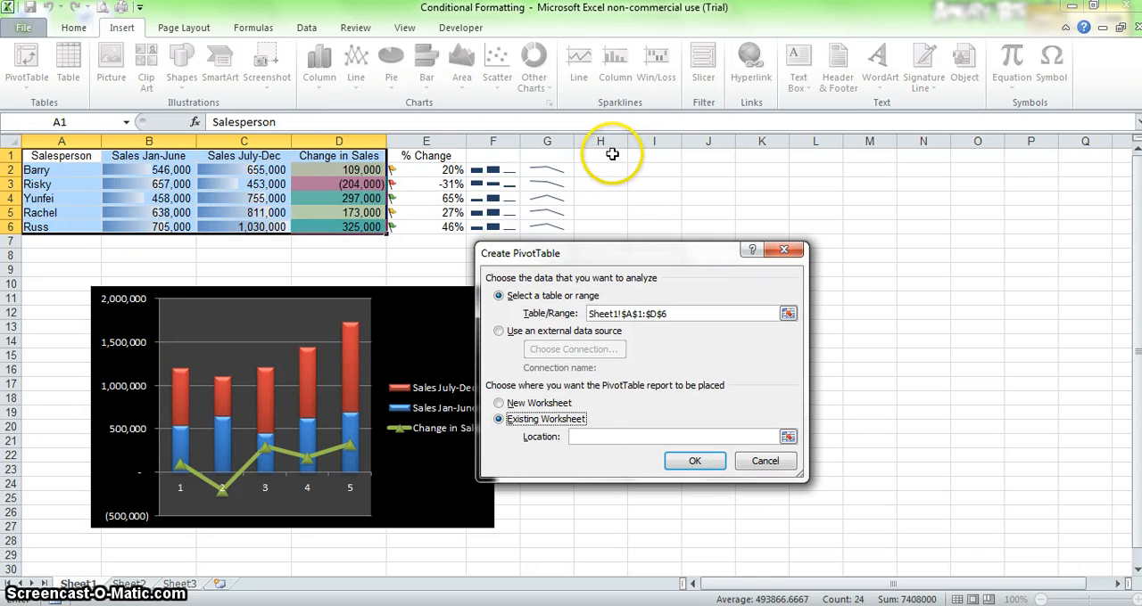
left_click(612, 154)
left_click(694, 462)
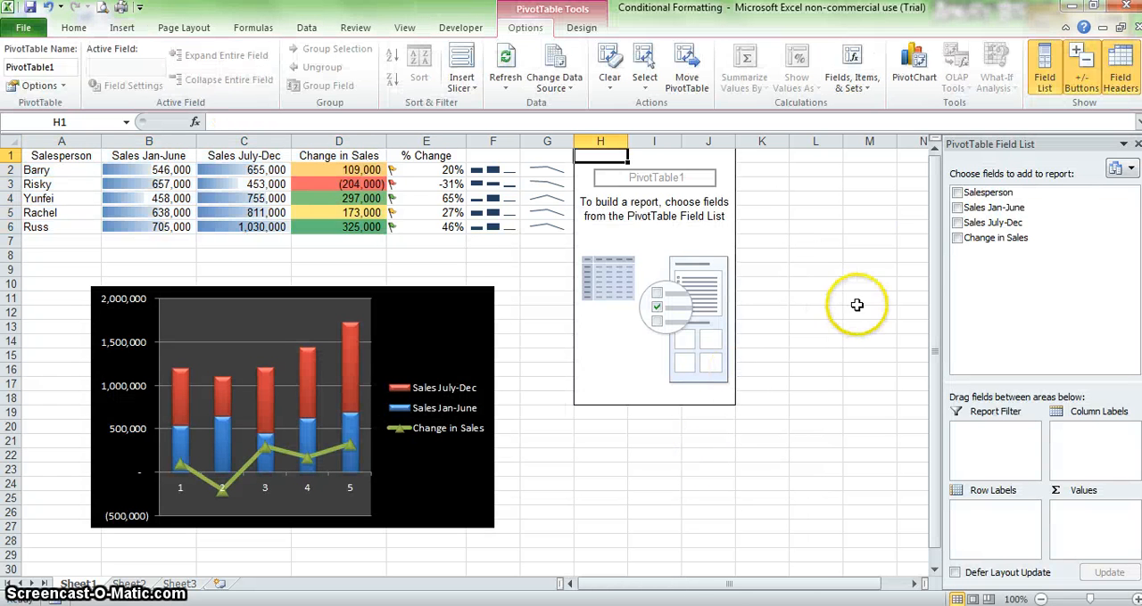
Step: Add the Salesperson, Sales Jan-June, Sales July-Dec and Change in Sales fields to the PivotTable
left_click(957, 193)
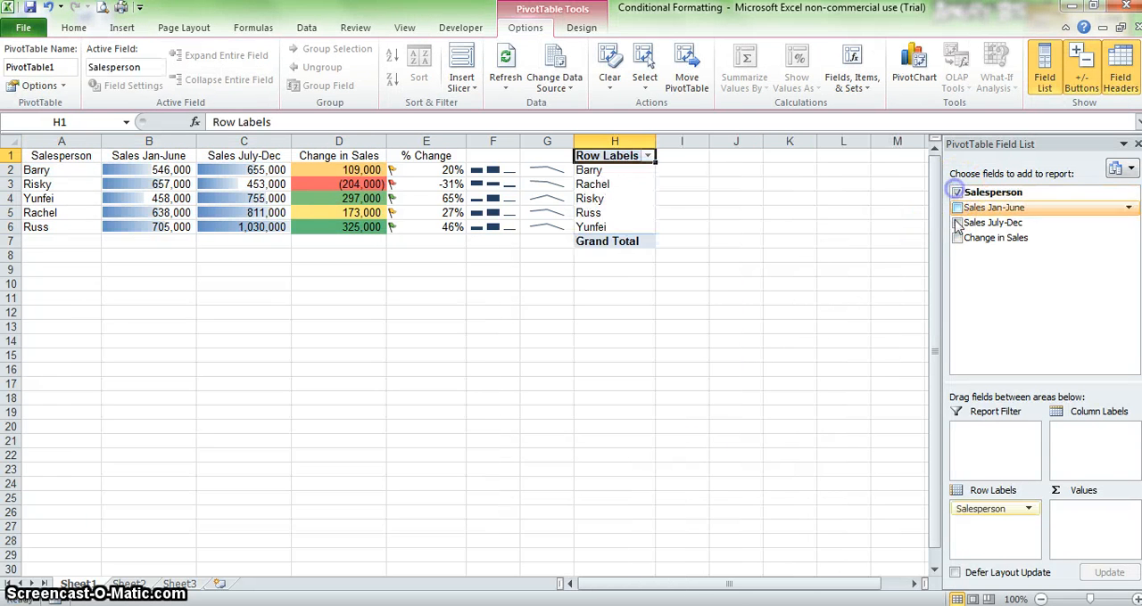
left_click(956, 208)
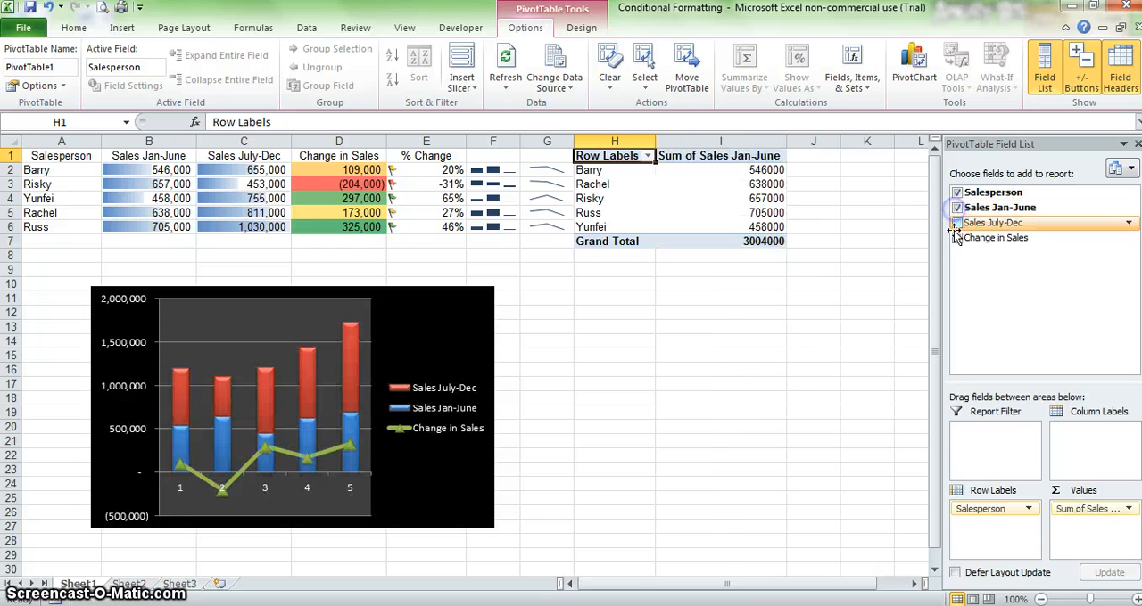
left_click(956, 223)
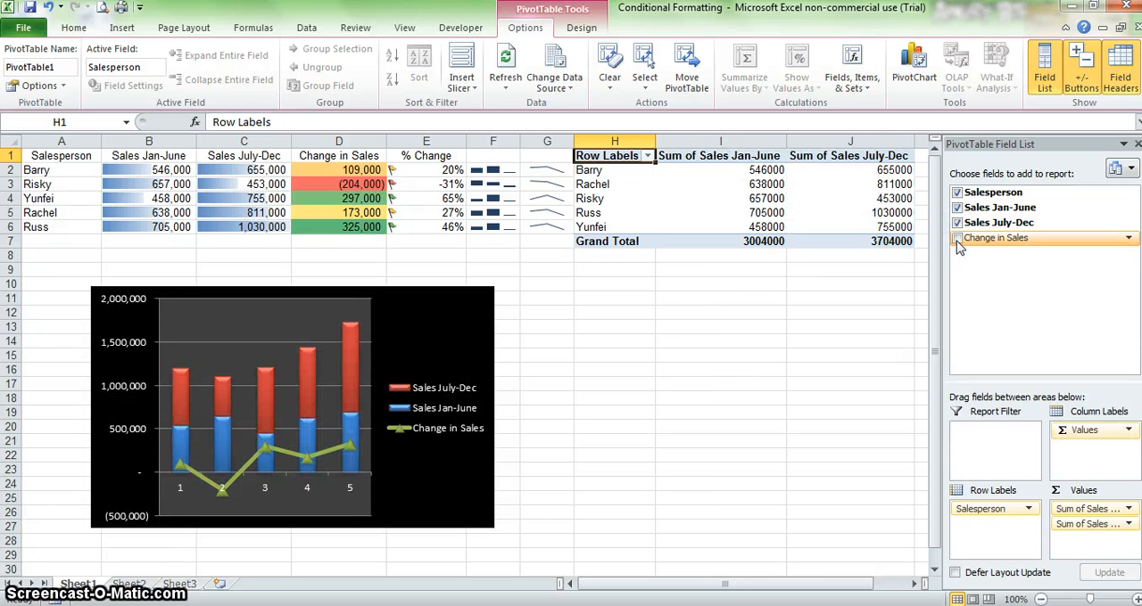
left_click(958, 239)
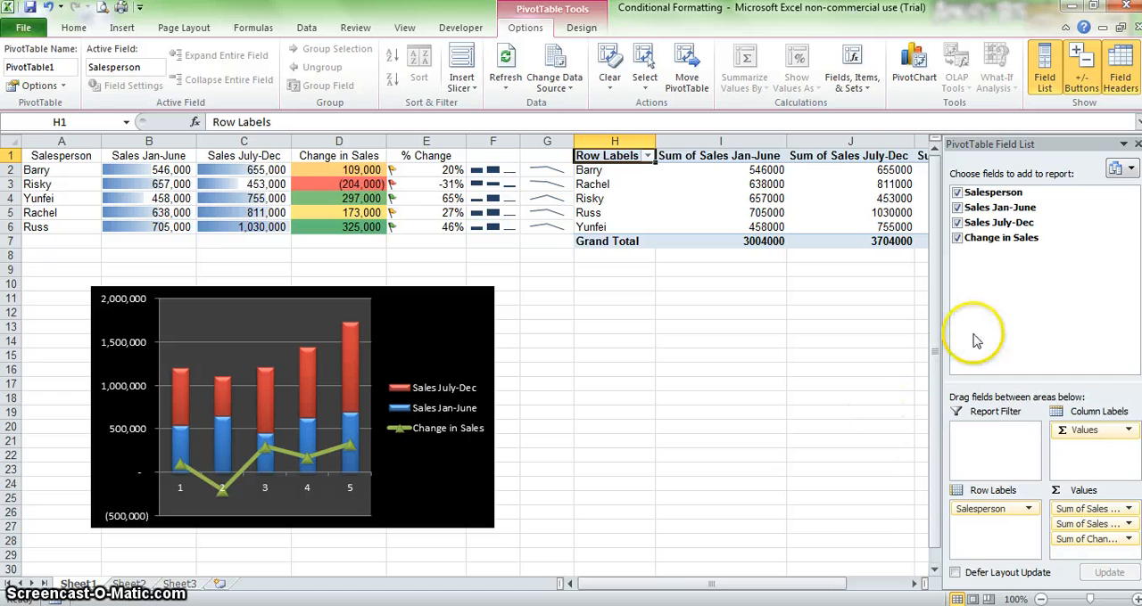
left_click(832, 323)
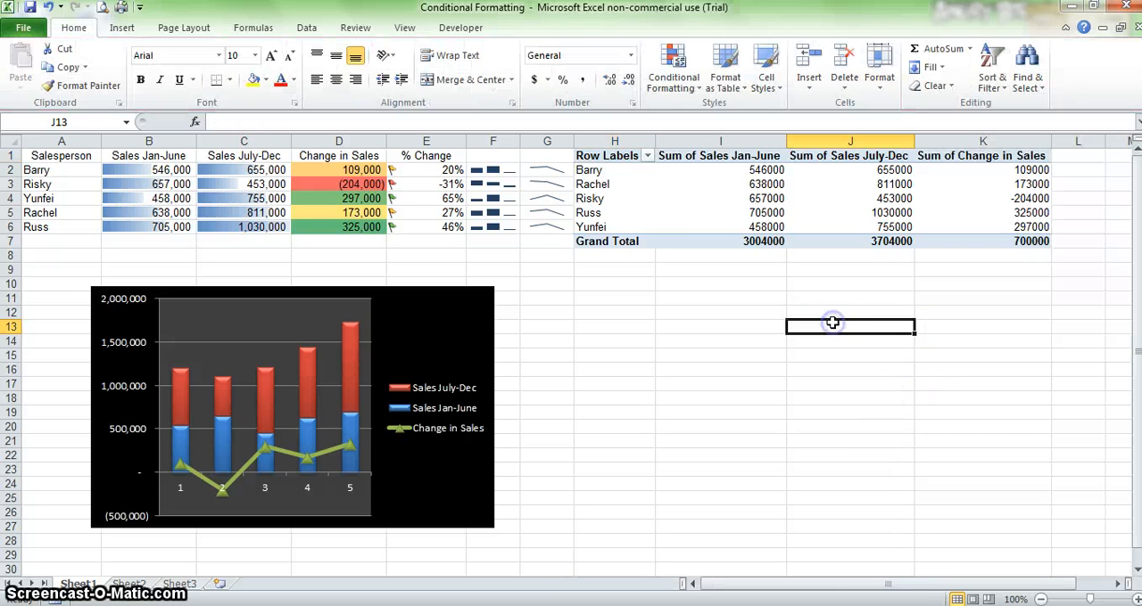
Step: Apply the Dark PivotTable style with teal rows and black header and total rows to the PivotTable
left_click(616, 157)
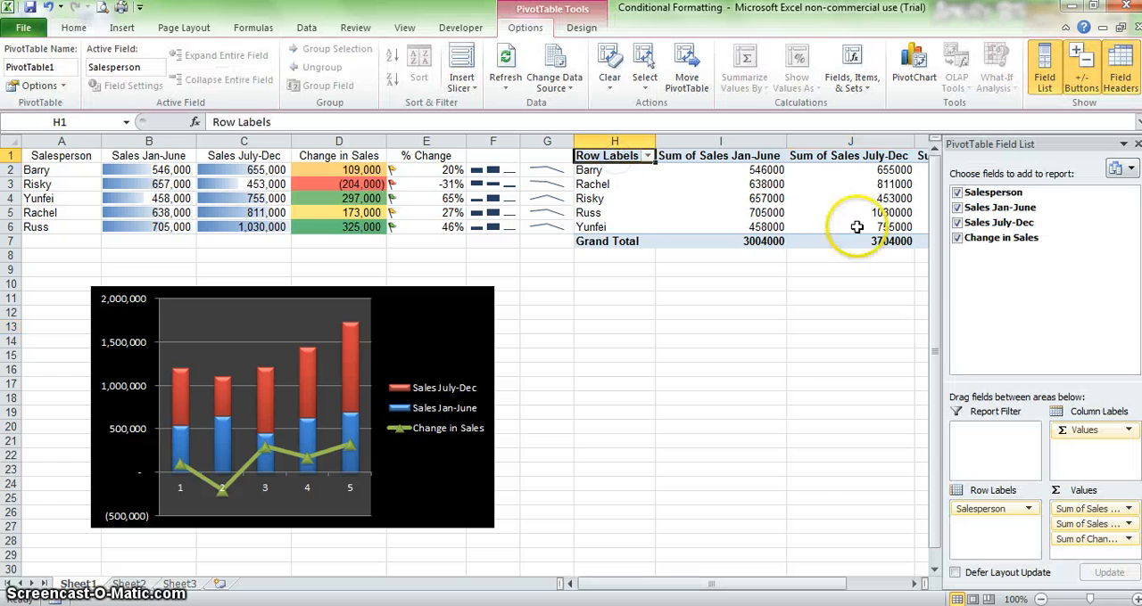
left_click(914, 239, "shift")
left_click(916, 239, "shift")
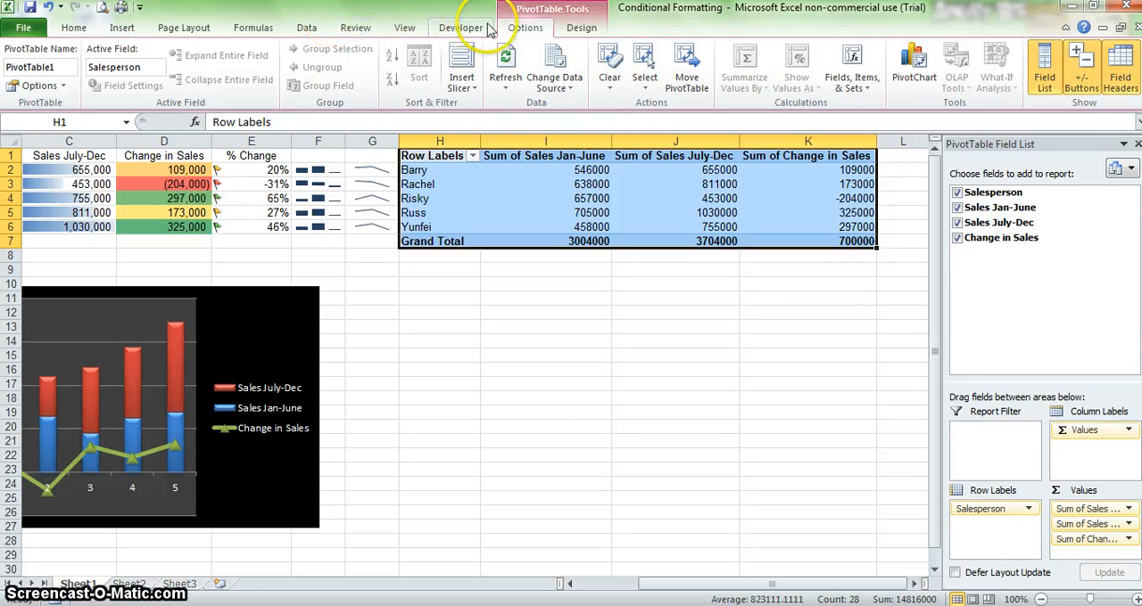
left_click(585, 29)
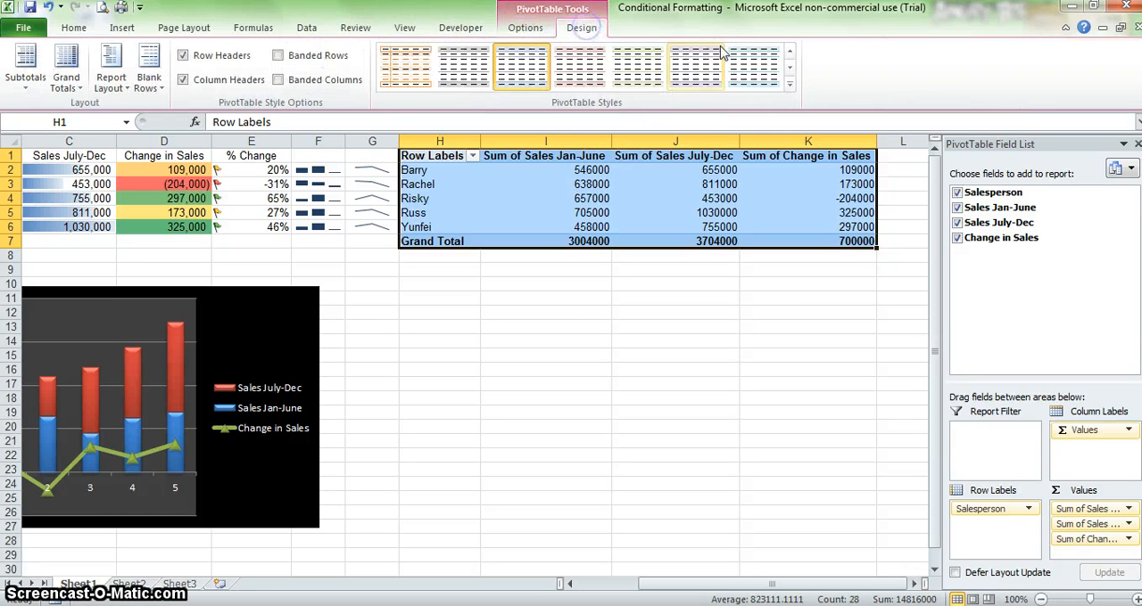
left_click(790, 84)
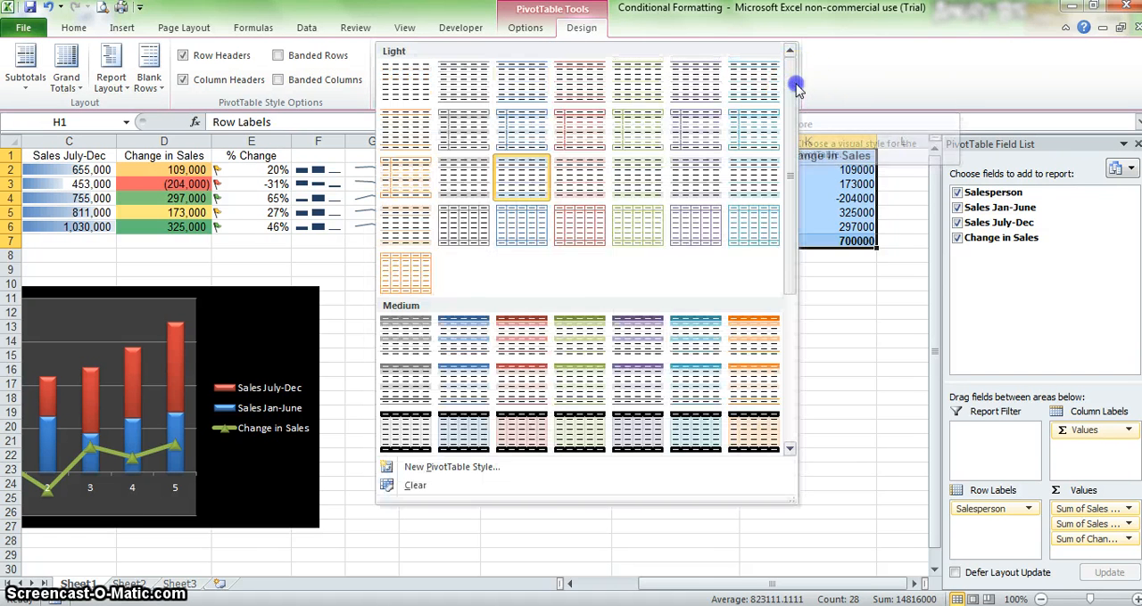
left_click(797, 238)
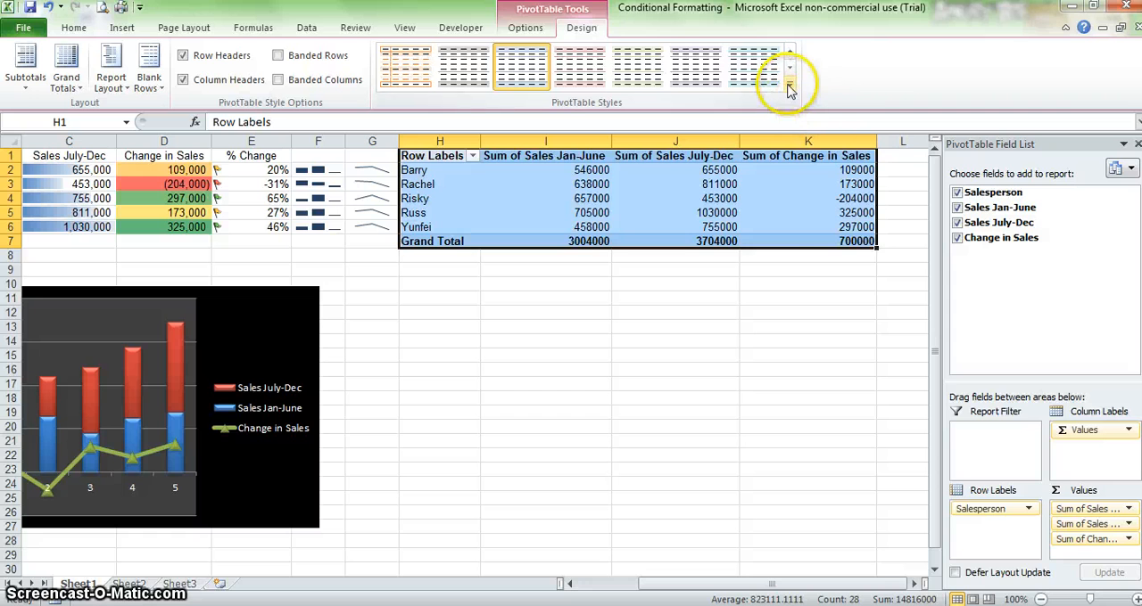
left_click_drag(769, 326, 765, 338)
left_click(816, 240)
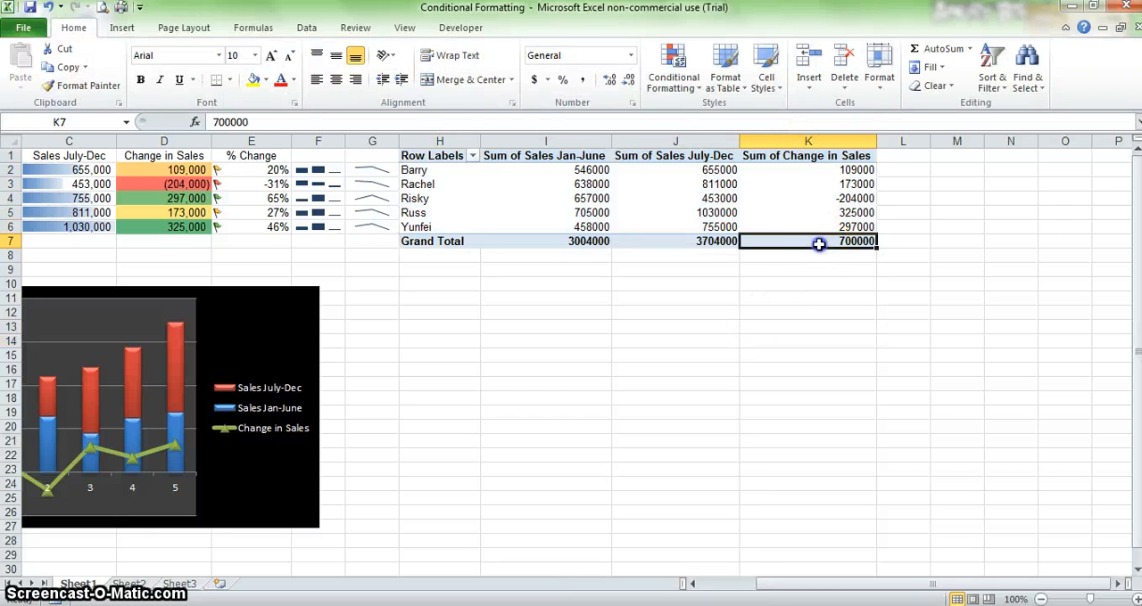
left_click(439, 153)
left_click(790, 85)
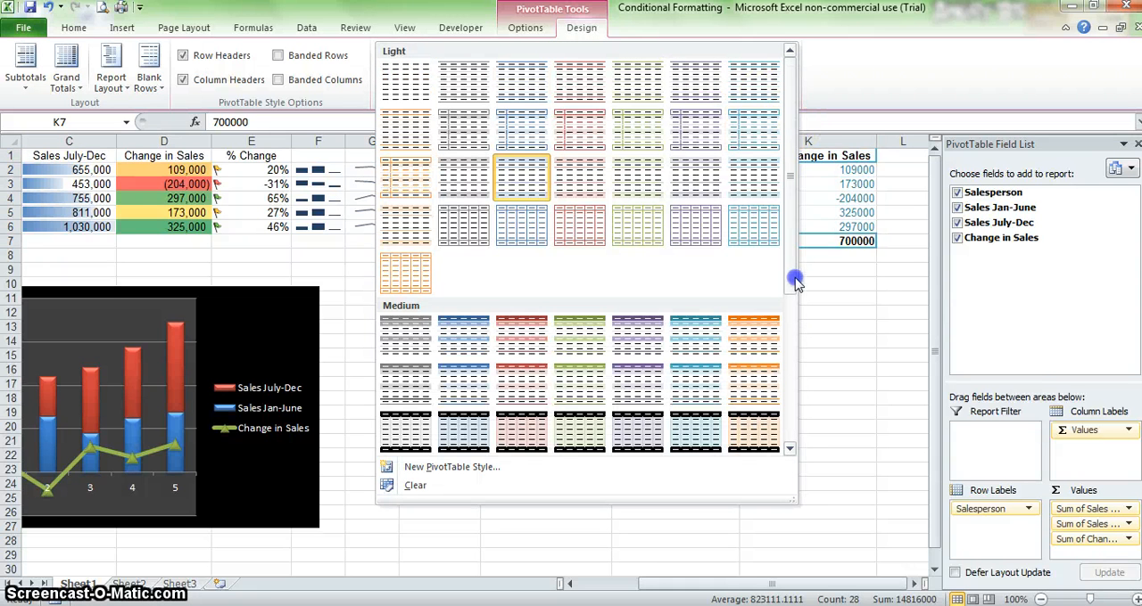
left_click_drag(791, 265, 789, 426)
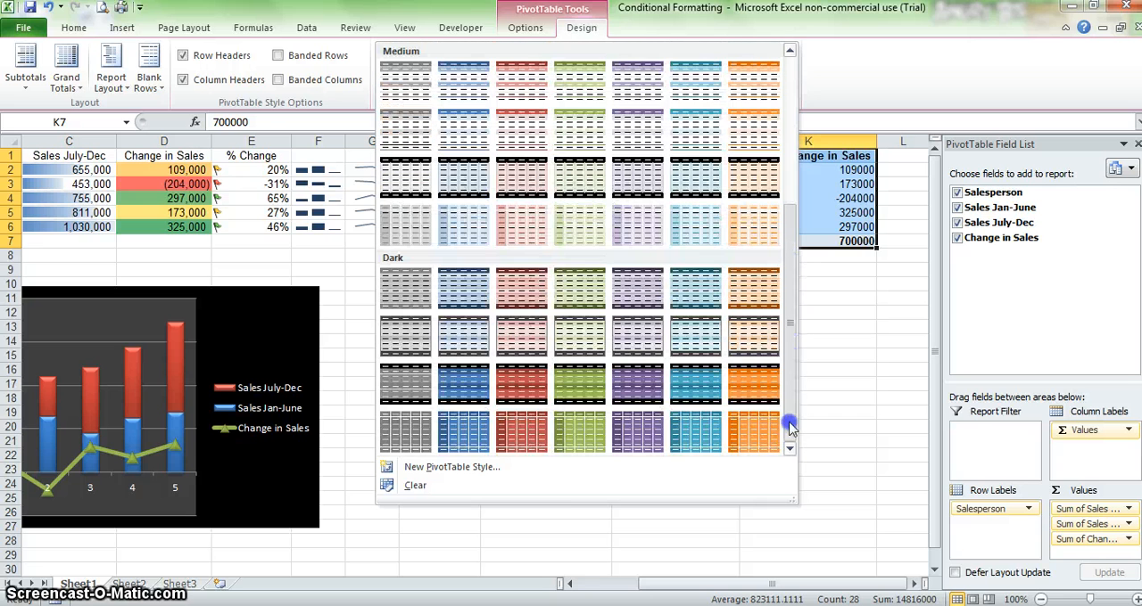
left_click(690, 384)
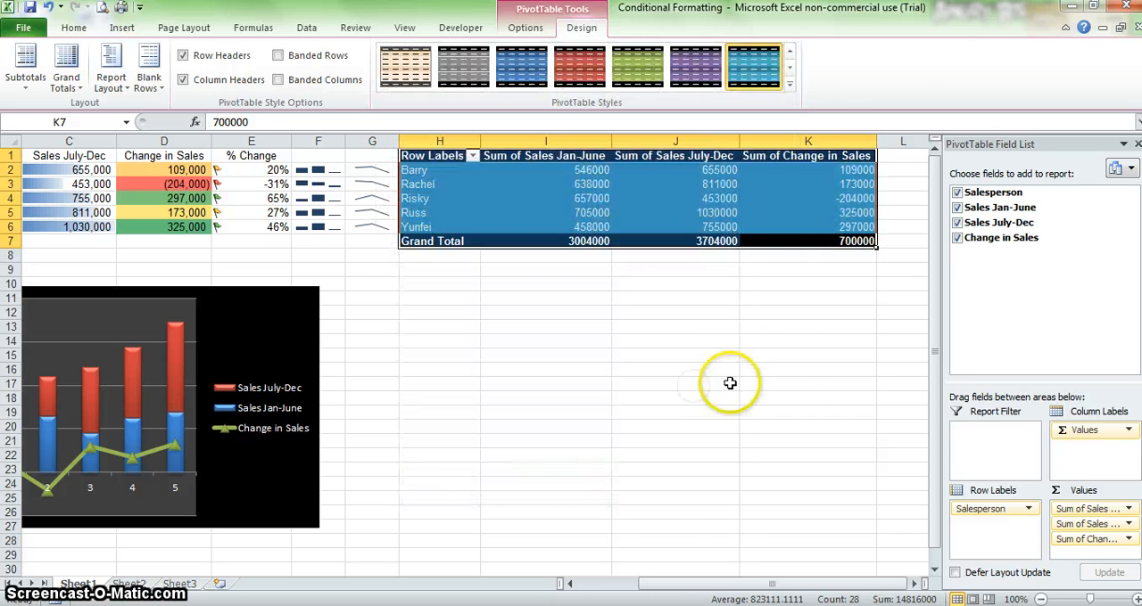
left_click(721, 409)
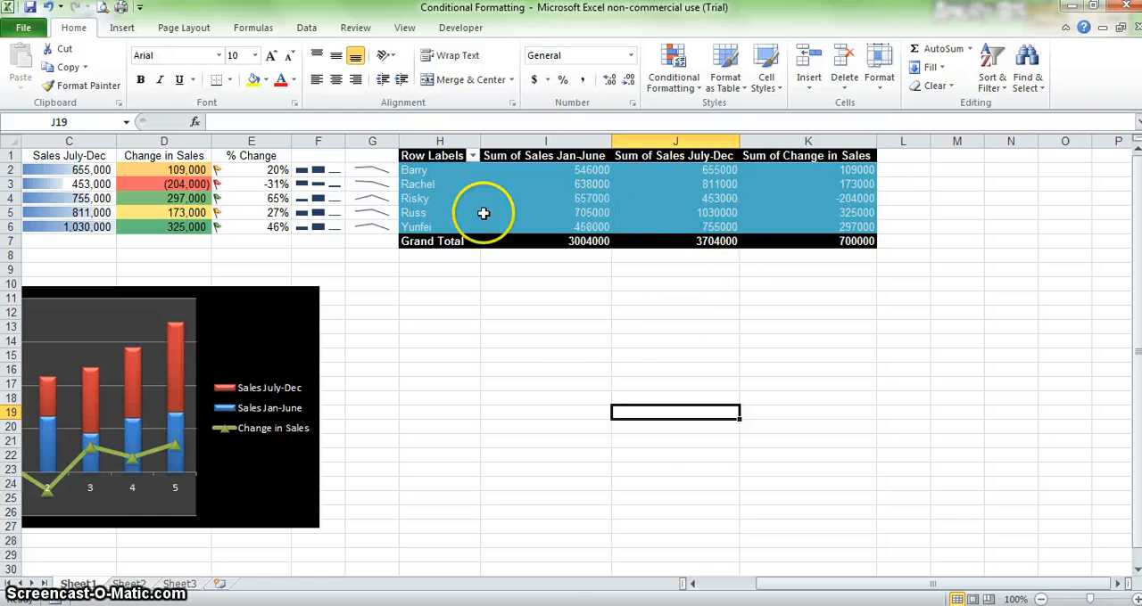
Step: Insert a Salesperson slicer for the PivotTable and position it a few rows below the table
left_click(123, 28)
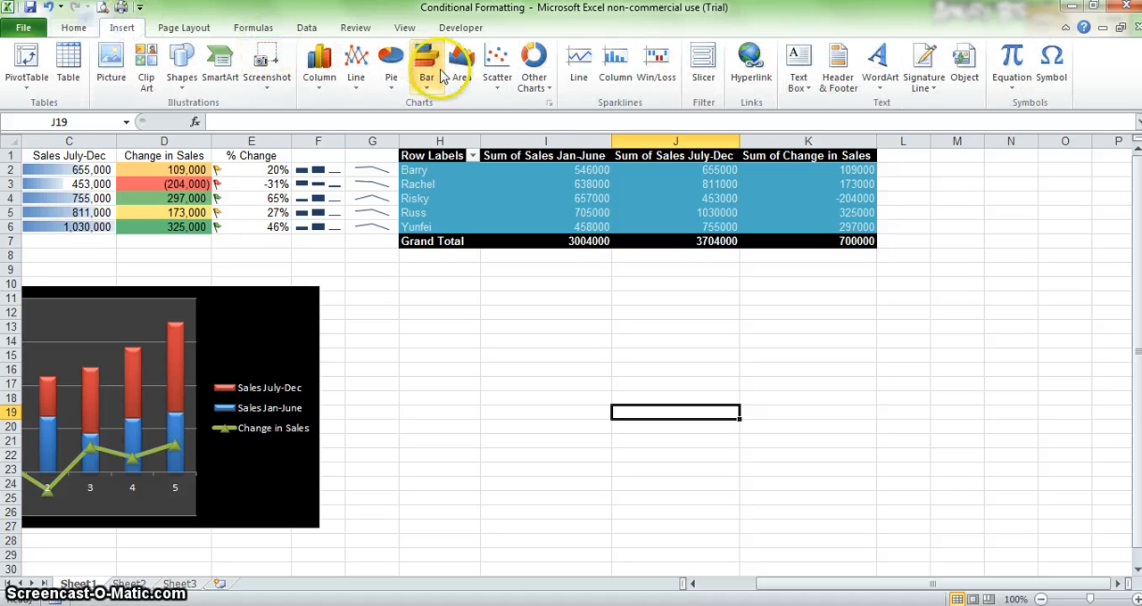
left_click(702, 80)
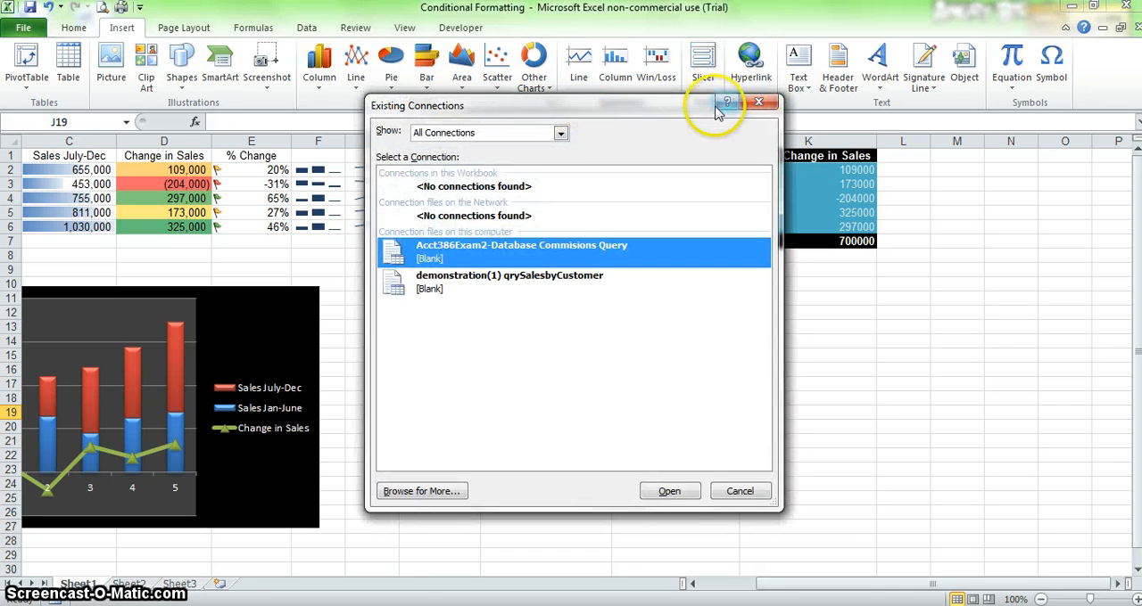
left_click(759, 103)
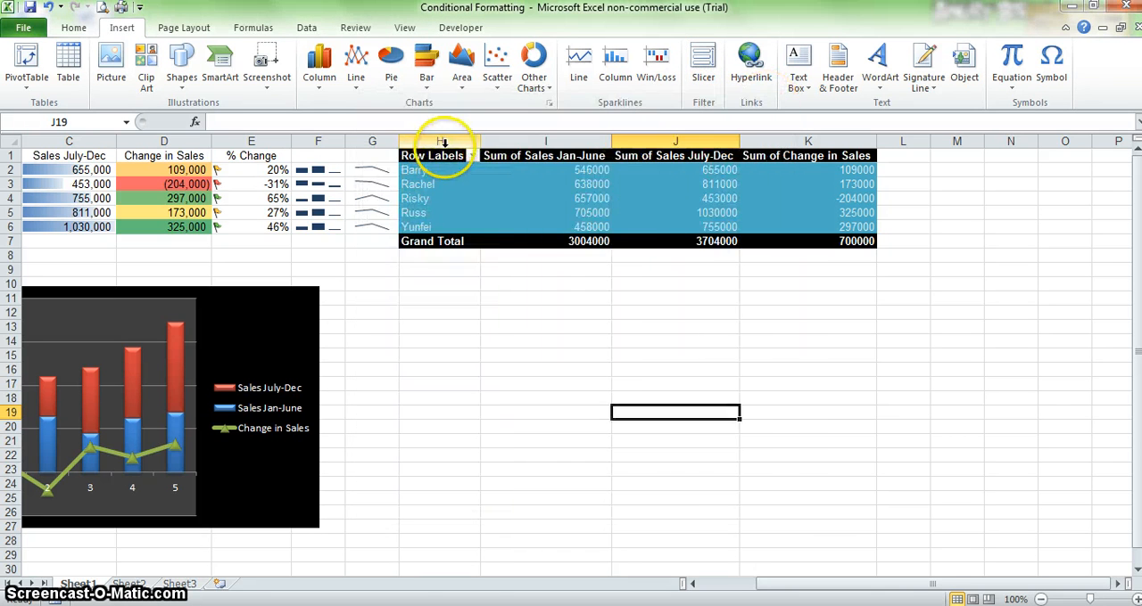
left_click(449, 156)
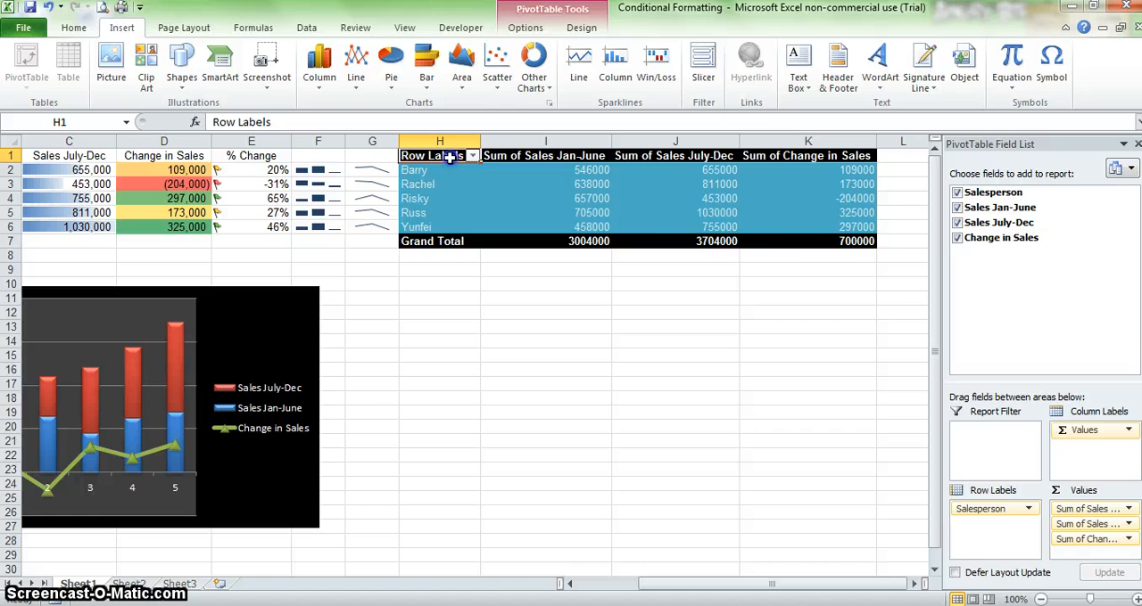
left_click(830, 242, "shift")
left_click(704, 59)
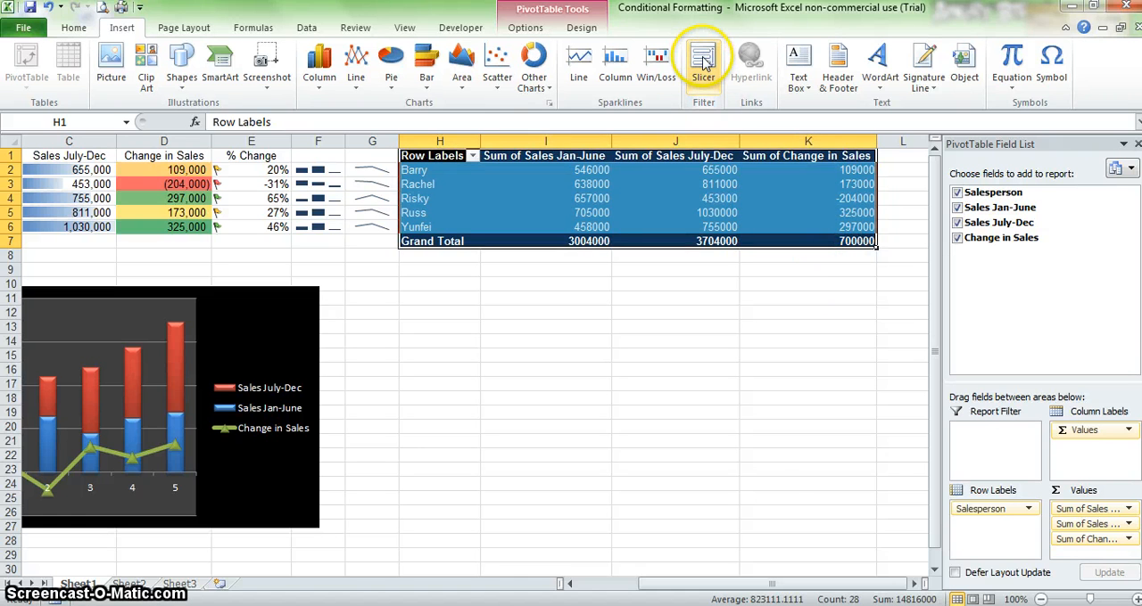
left_click(703, 59)
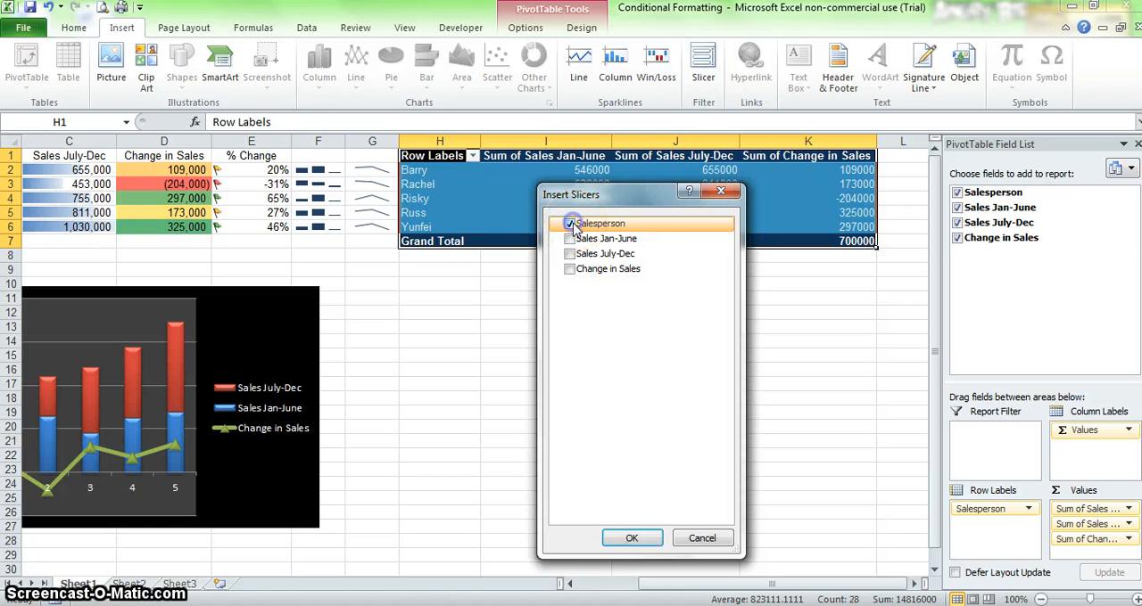
left_click(644, 535)
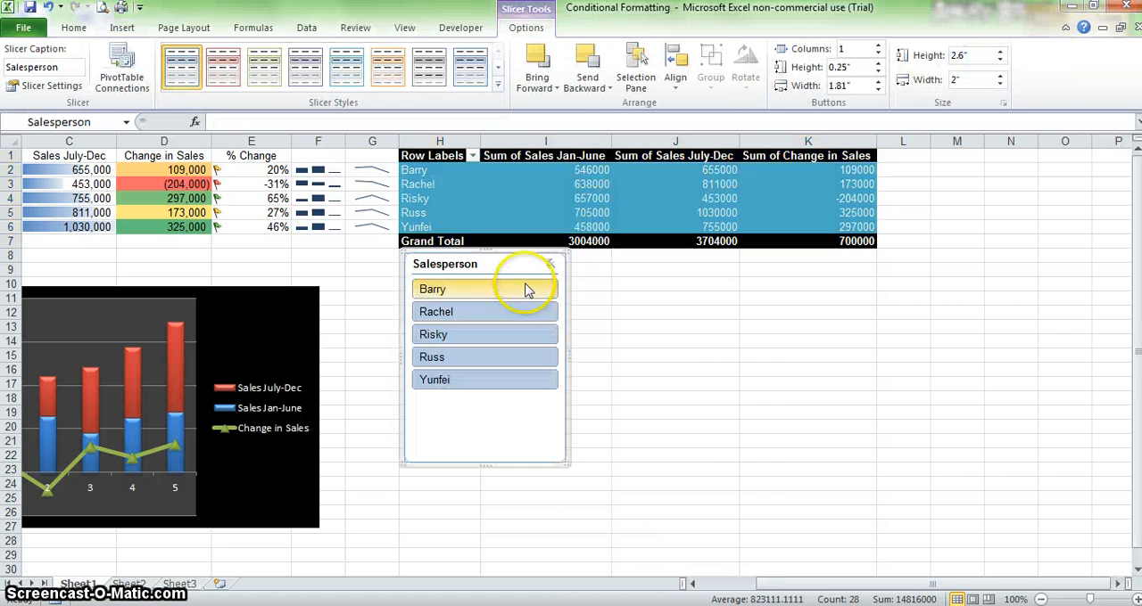
left_click_drag(514, 265, 538, 300)
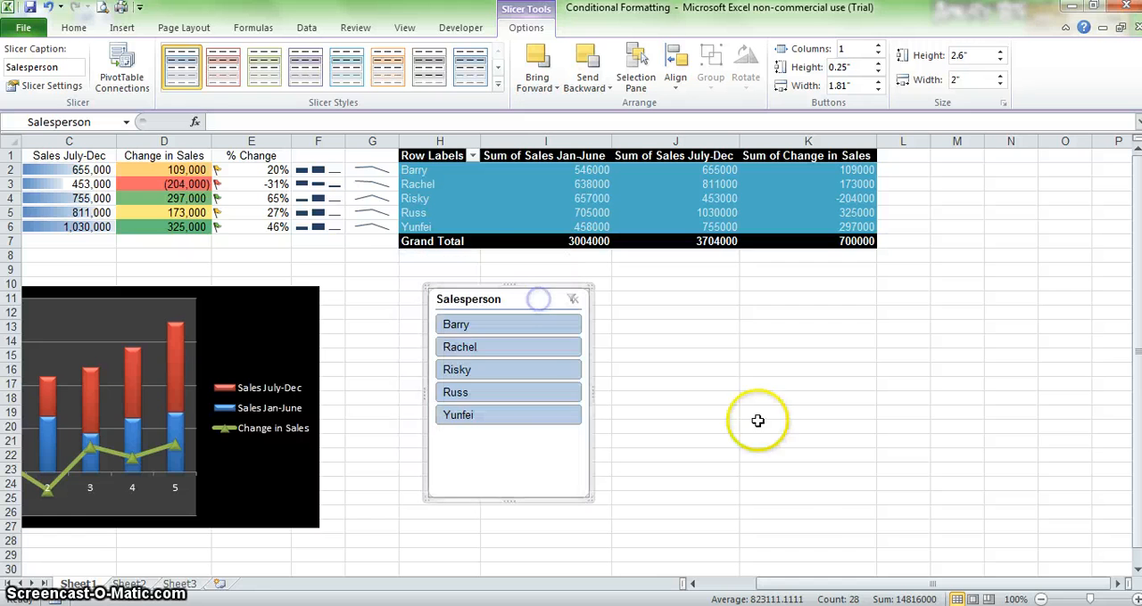
Step: Filter the PivotTable with the Salesperson slicer to the first and third listed salespeople
left_click_drag(810, 582, 776, 585)
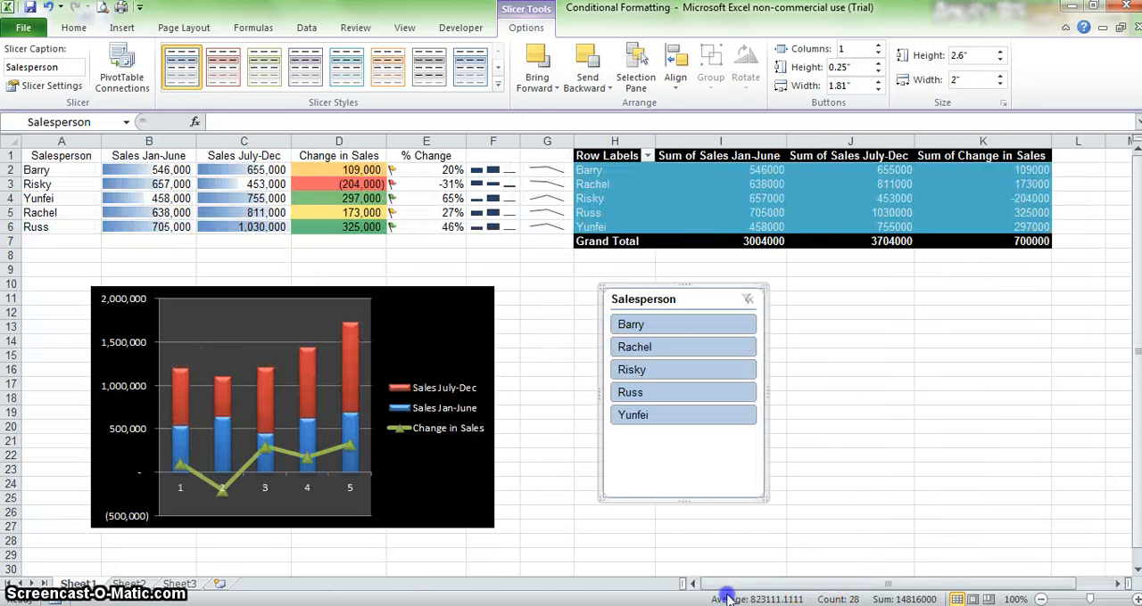
left_click(706, 332)
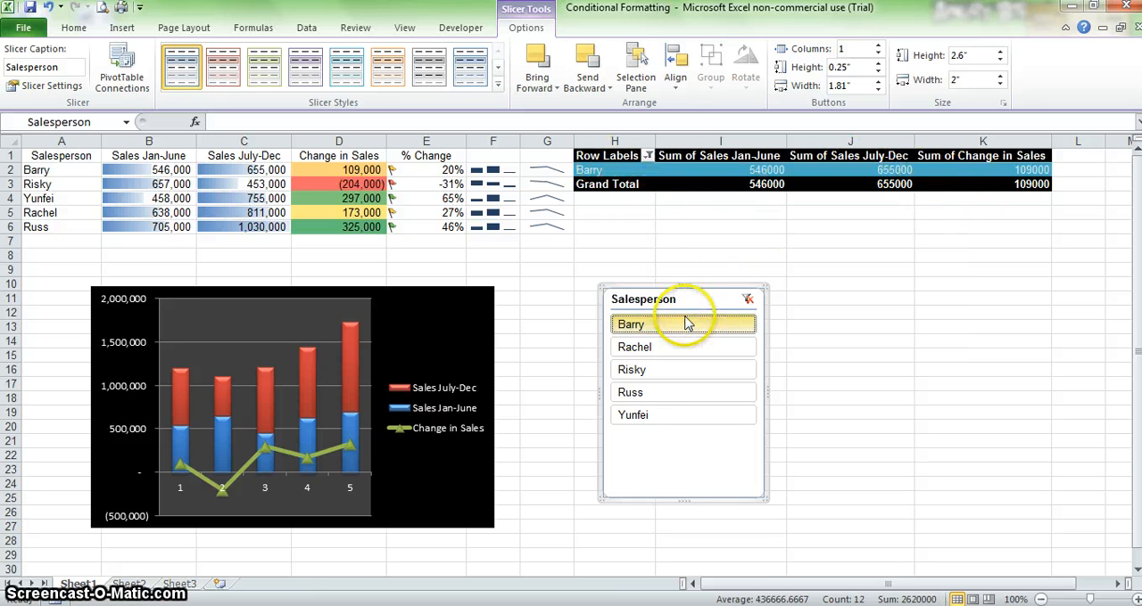
left_click(677, 375, "ctrl")
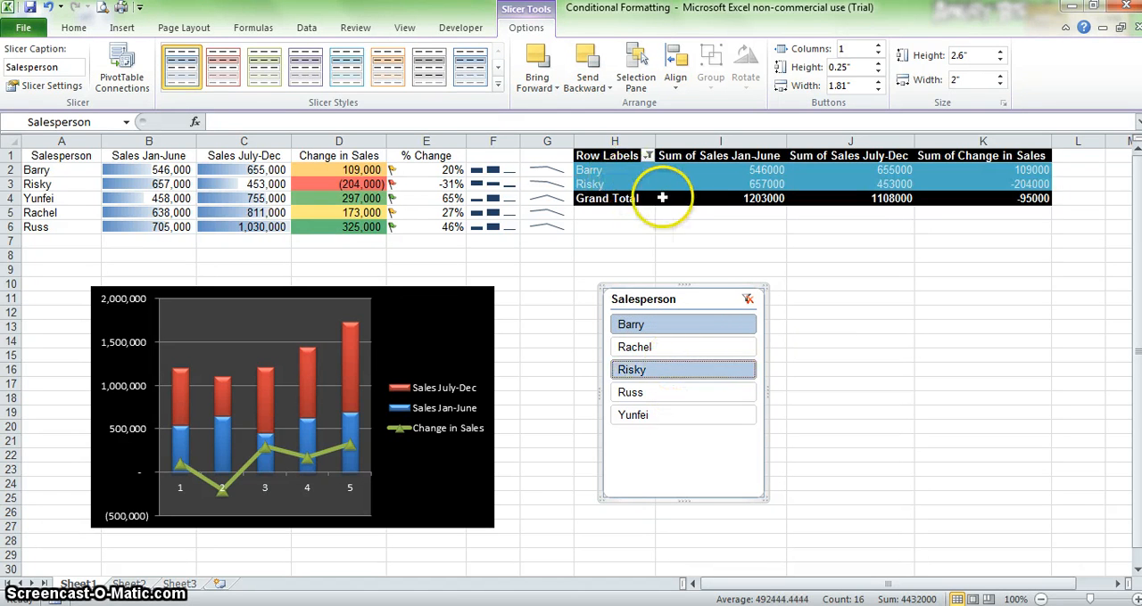
Step: Clear the Salesperson slicer filter and insert a 2-D clustered column PivotChart from the whole PivotTable
left_click(750, 300)
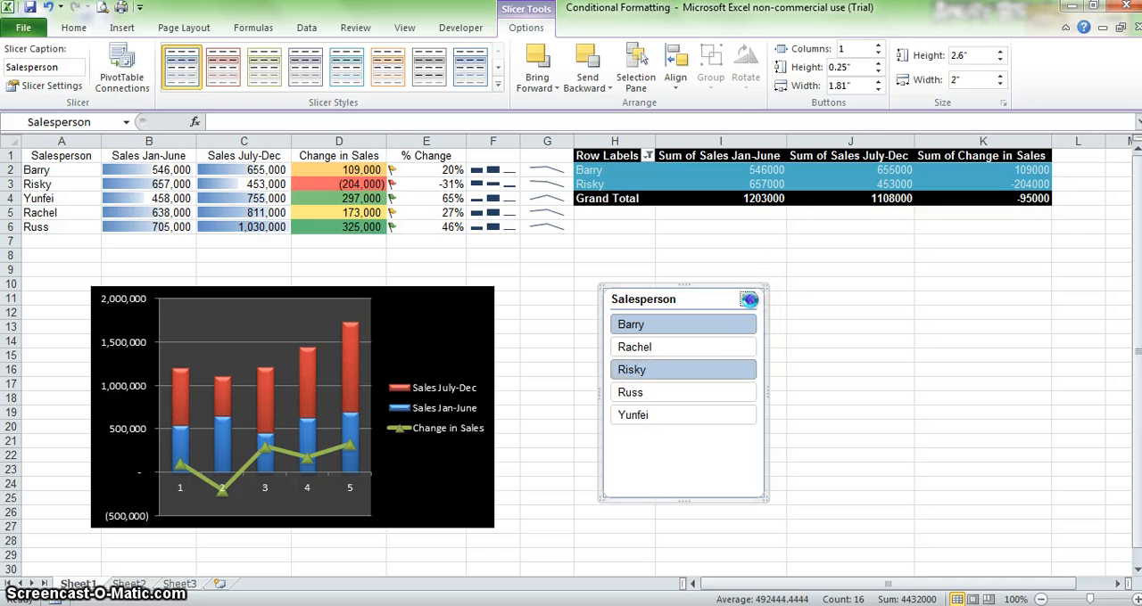
left_click(627, 157)
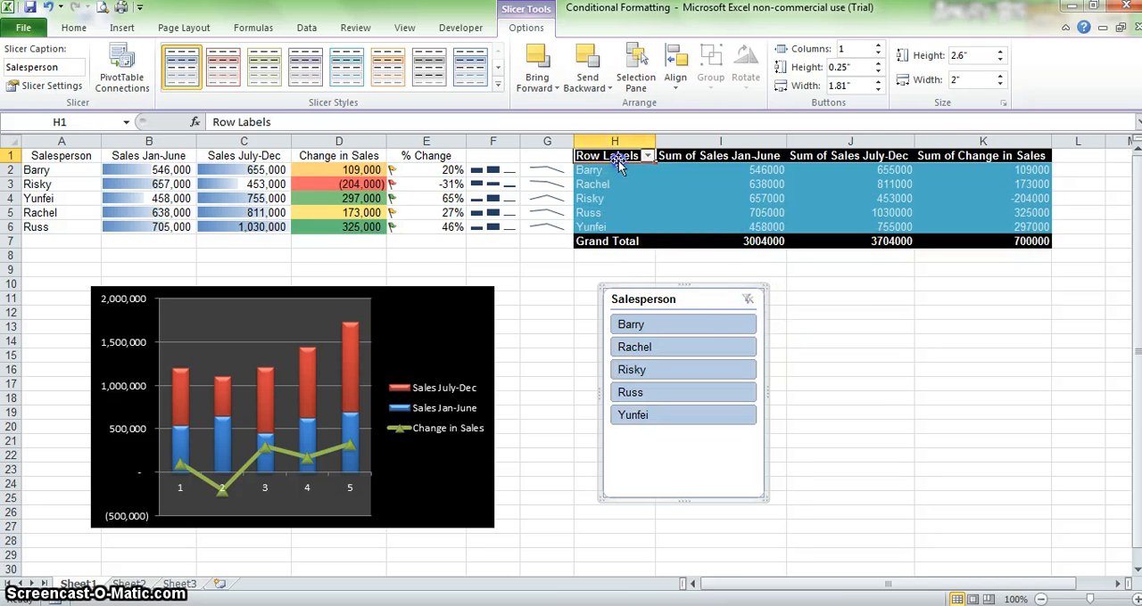
left_click(908, 240, "shift")
left_click_drag(908, 241, 897, 246)
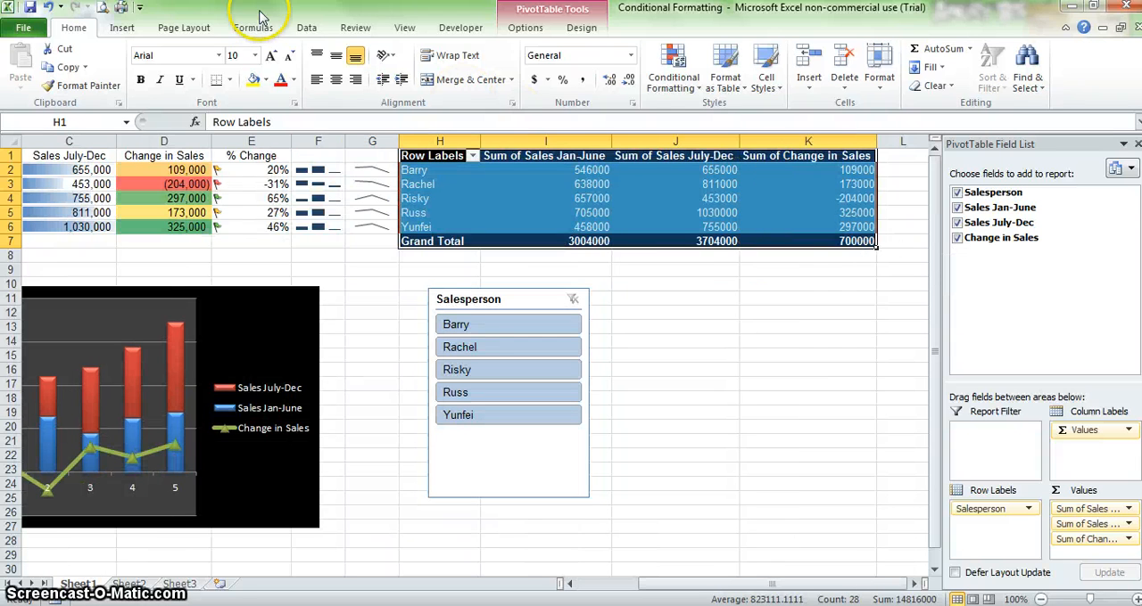
left_click(129, 29)
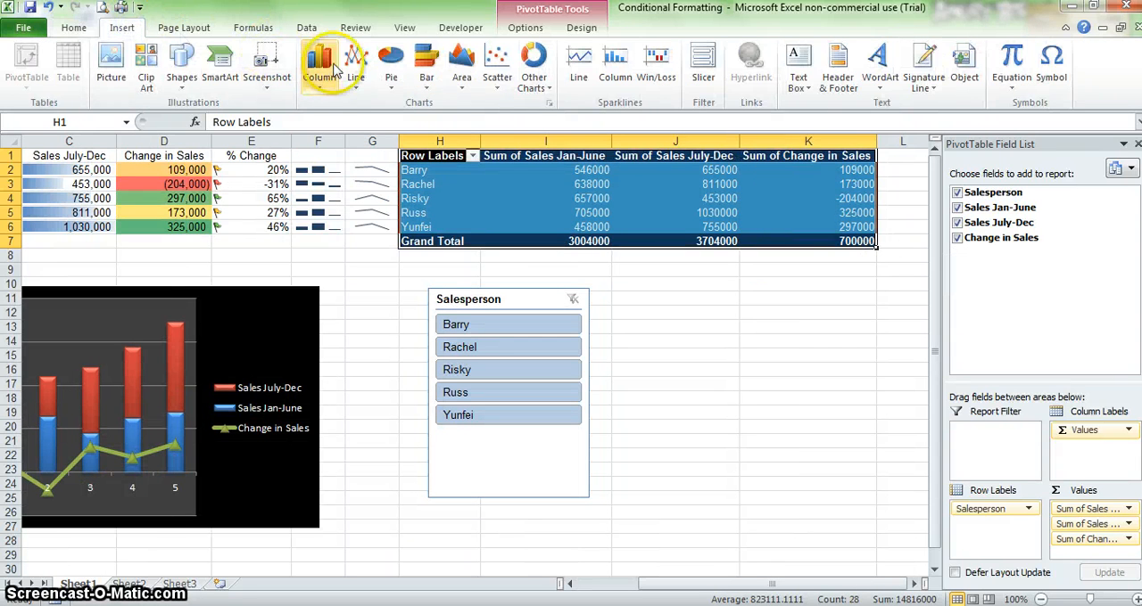
left_click(318, 64)
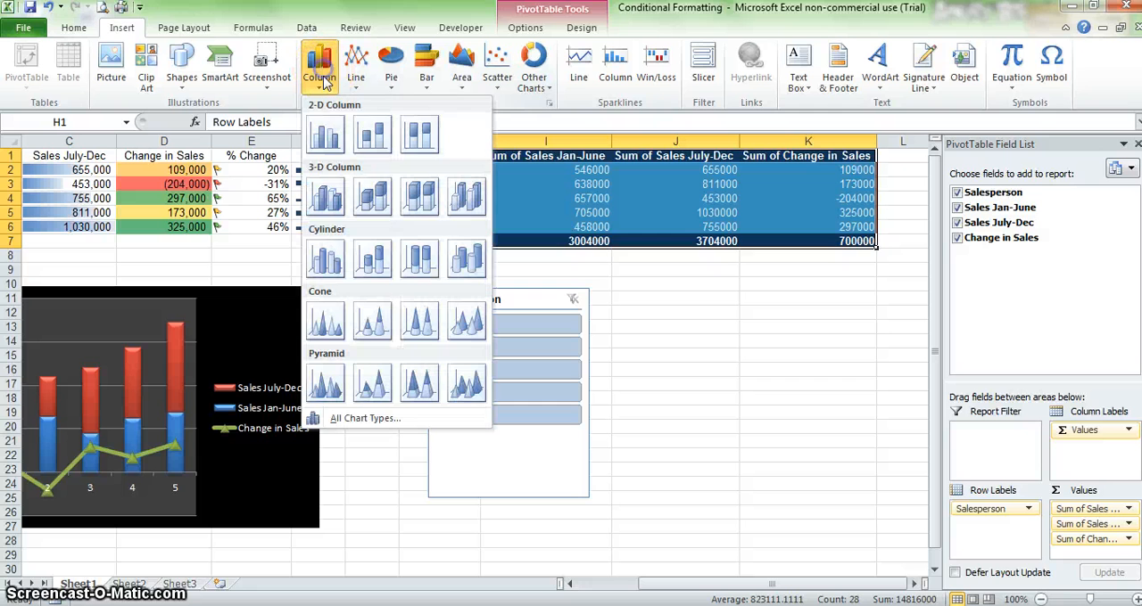
left_click(325, 134)
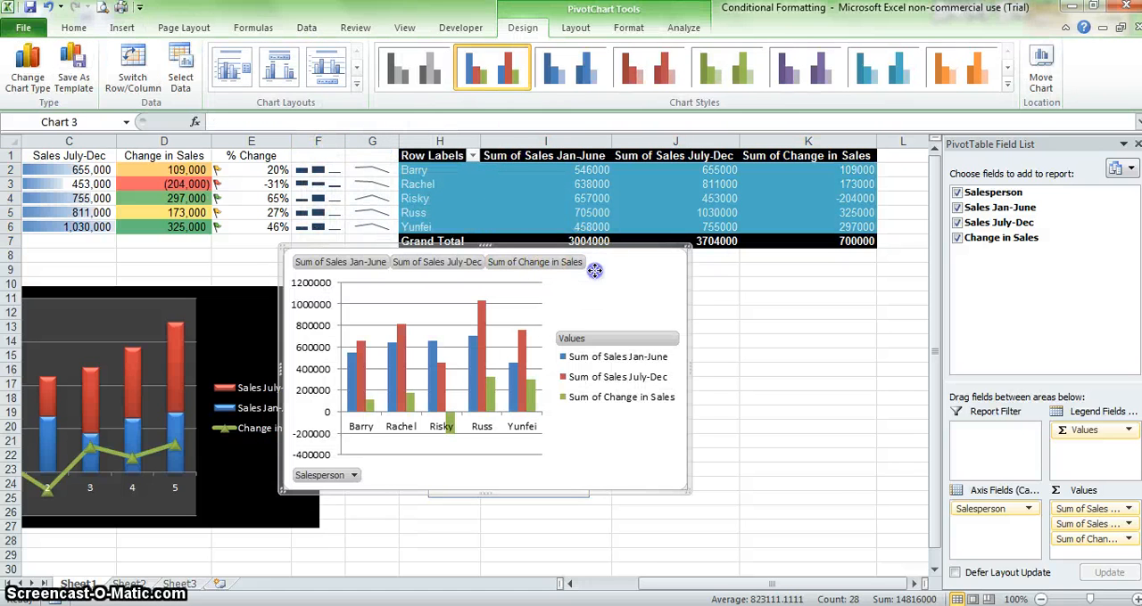
Step: Arrange the new PivotChart and the Salesperson slicer side by side below the PivotTable, with the slicer just left of the chart
left_click_drag(591, 270, 855, 285)
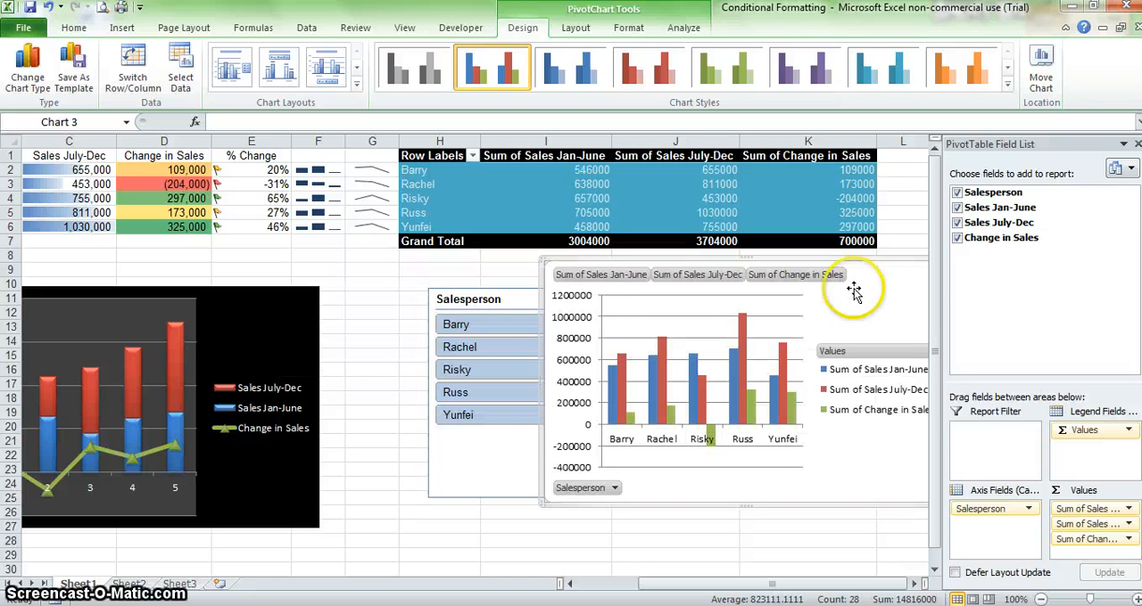
left_click_drag(527, 302, 391, 287)
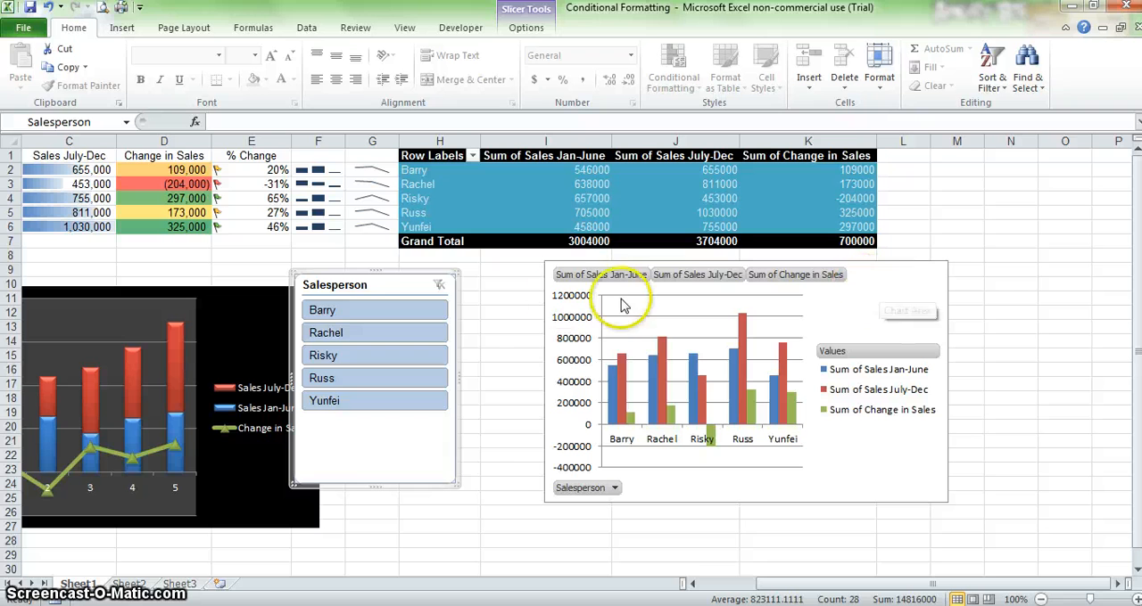
left_click_drag(411, 287, 470, 292)
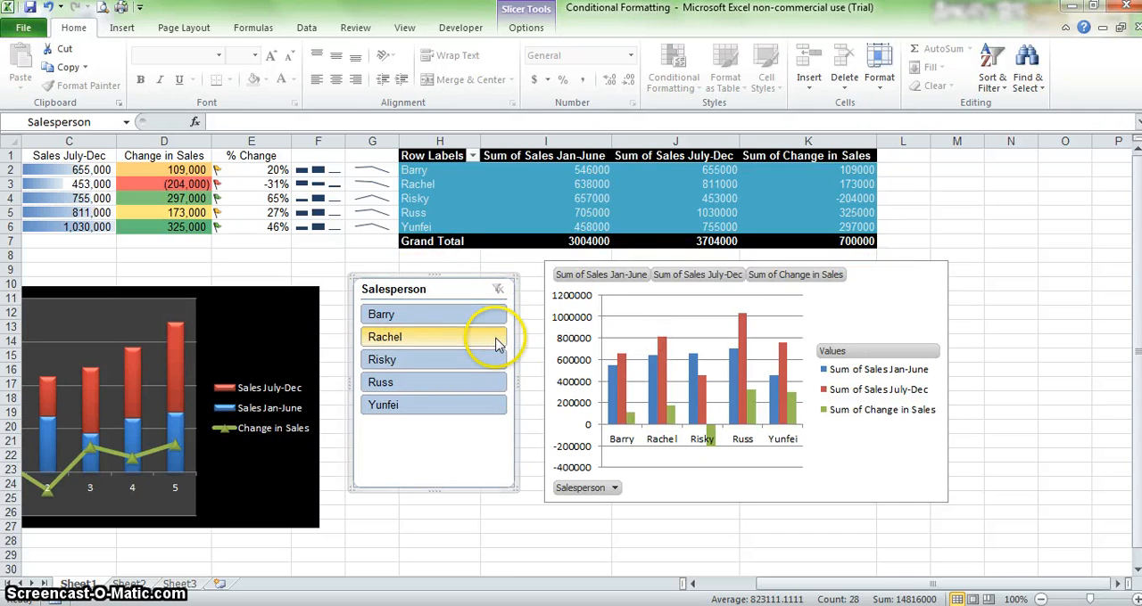
Step: Filter the PivotTable and PivotChart to the second, first, third and fourth listed salespeople one at a time, and clear the slicer filter
left_click(460, 336)
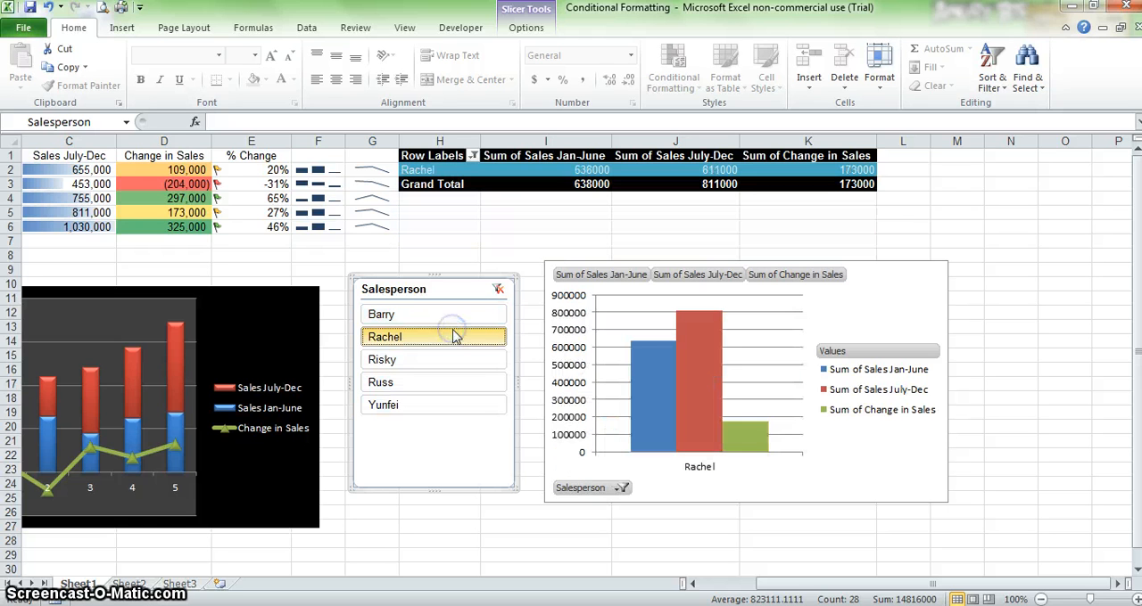
left_click(453, 318)
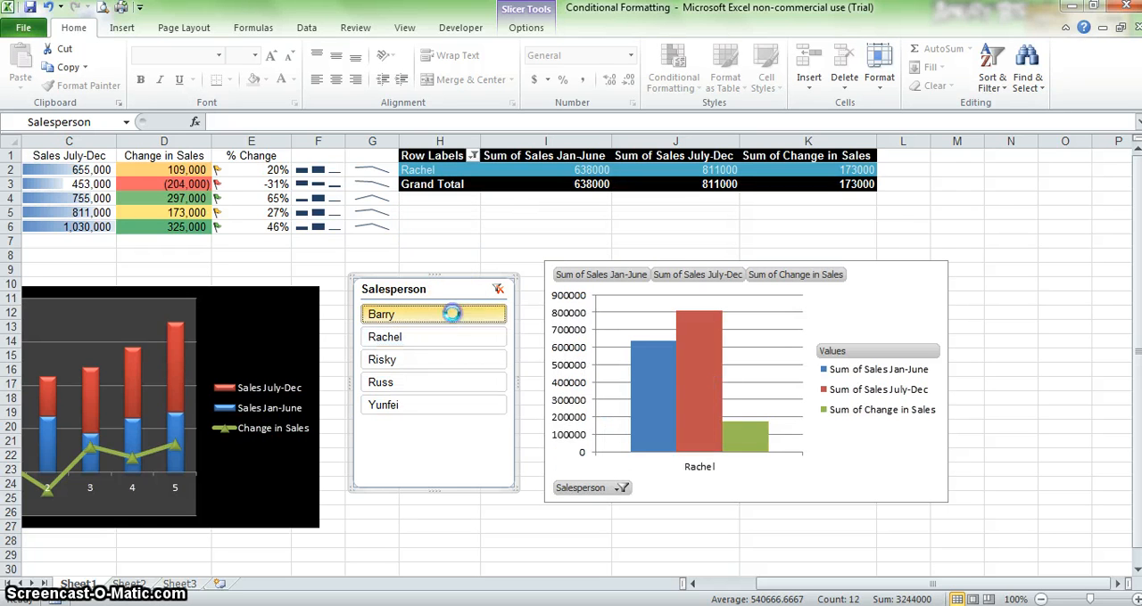
left_click(452, 358)
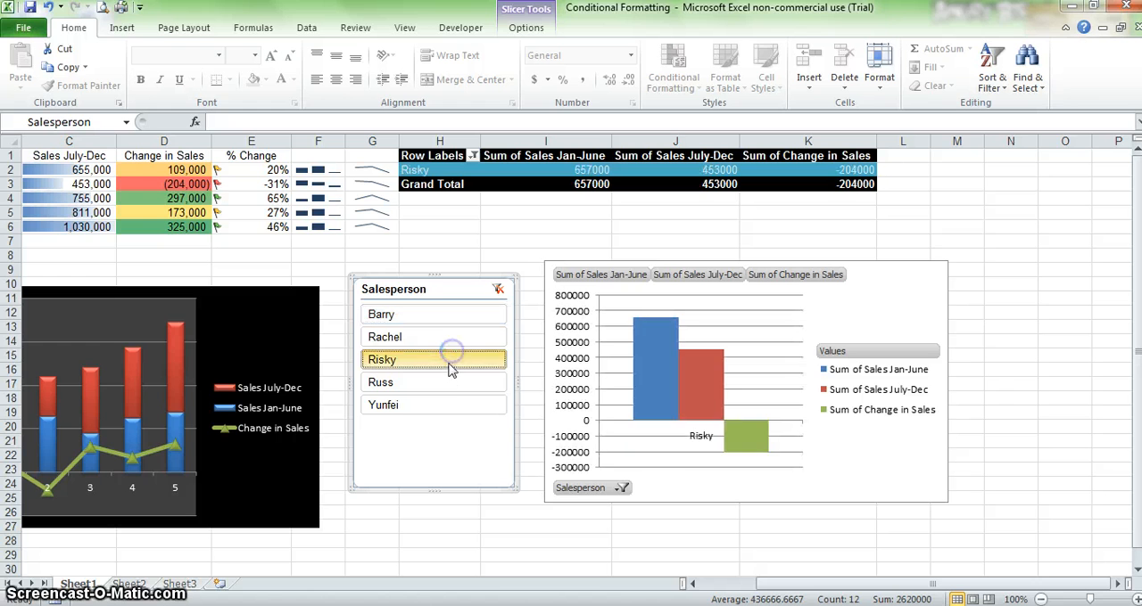
left_click(450, 383)
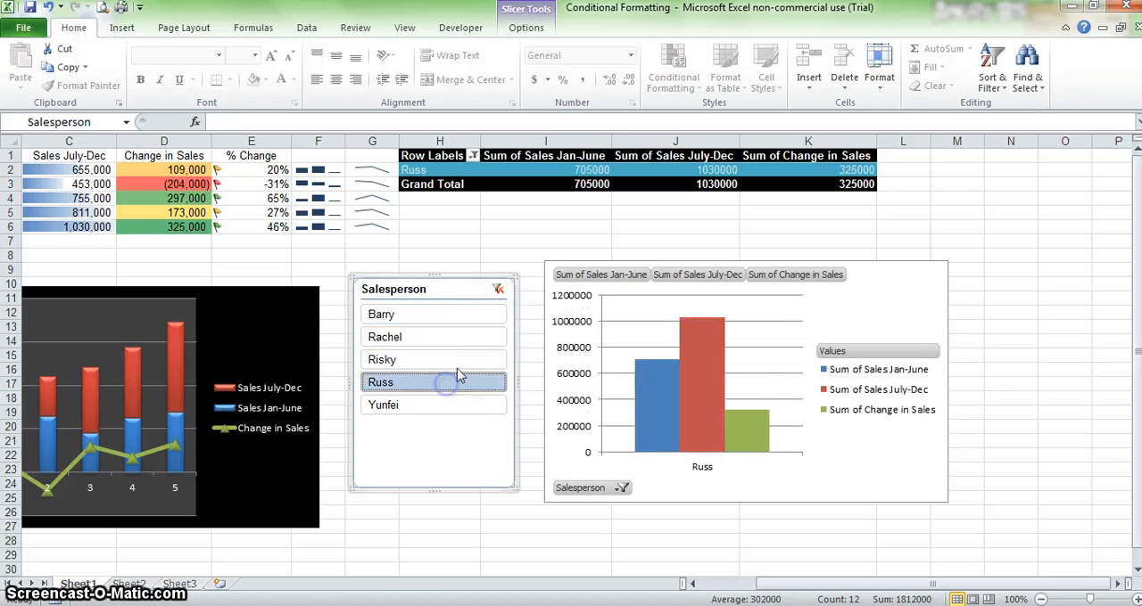
left_click(496, 292)
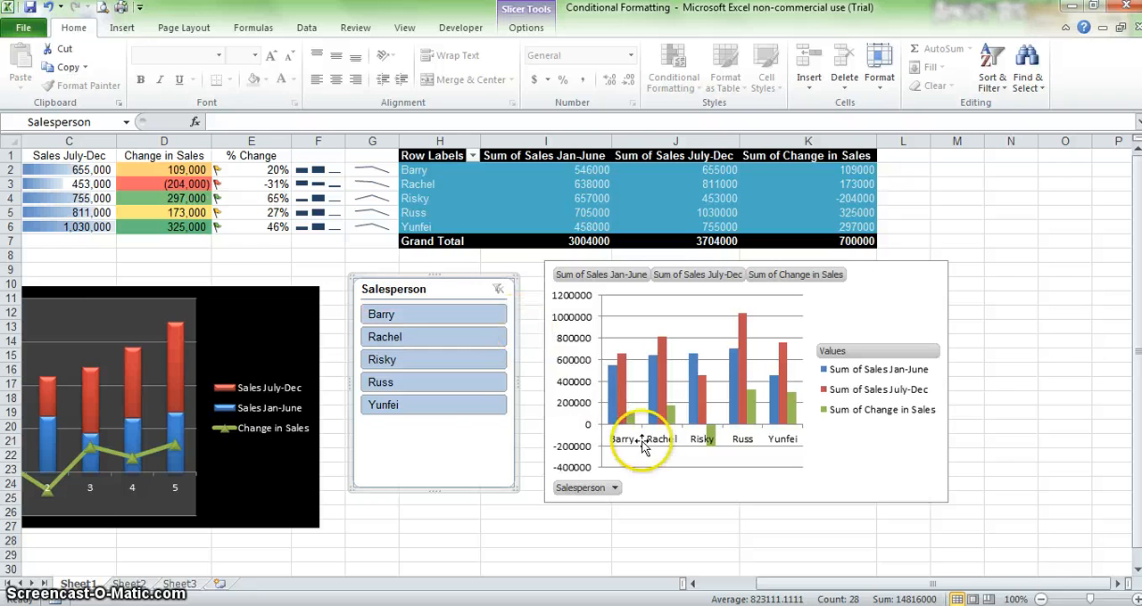
left_click_drag(793, 585, 702, 585)
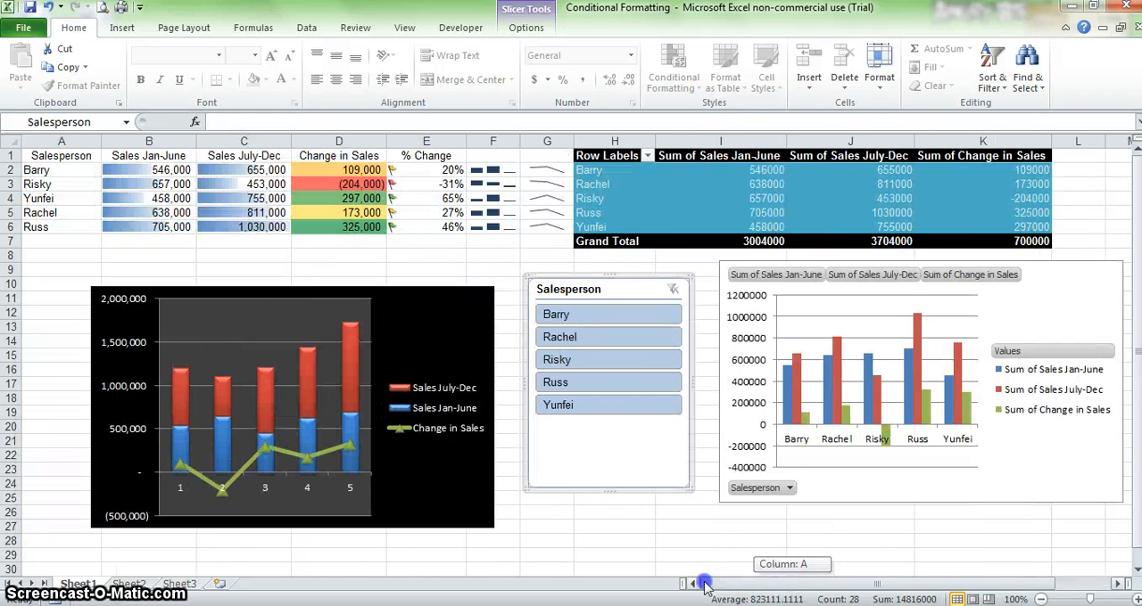